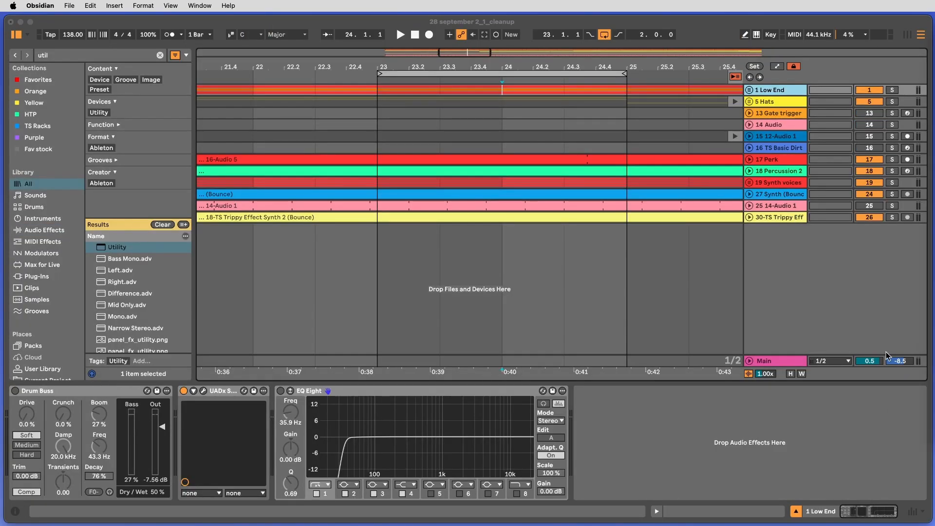
Step: Search the browser for "eq" and add an EQ Eight to the end of the 1 Low End track's device chain
{"action": "left_click", "coordinate": [673, 454]}
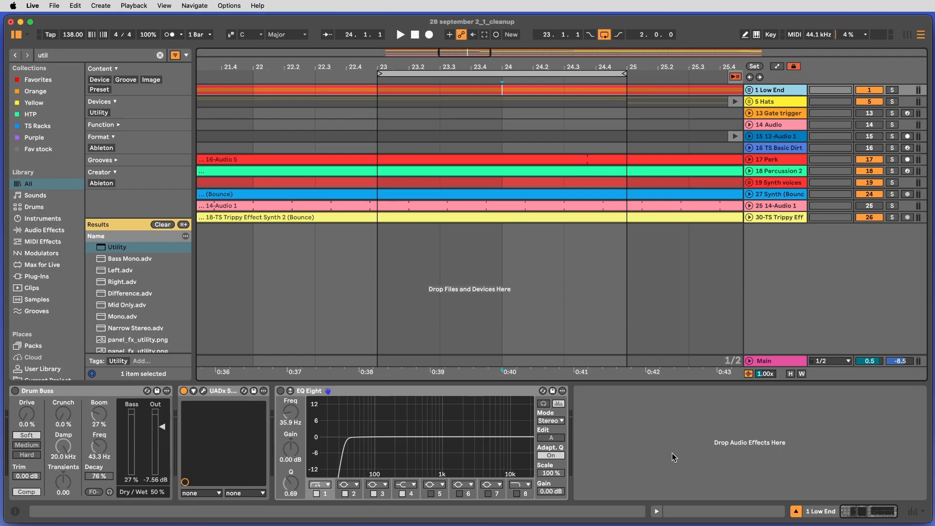
{"action": "key", "text": "super+f"}
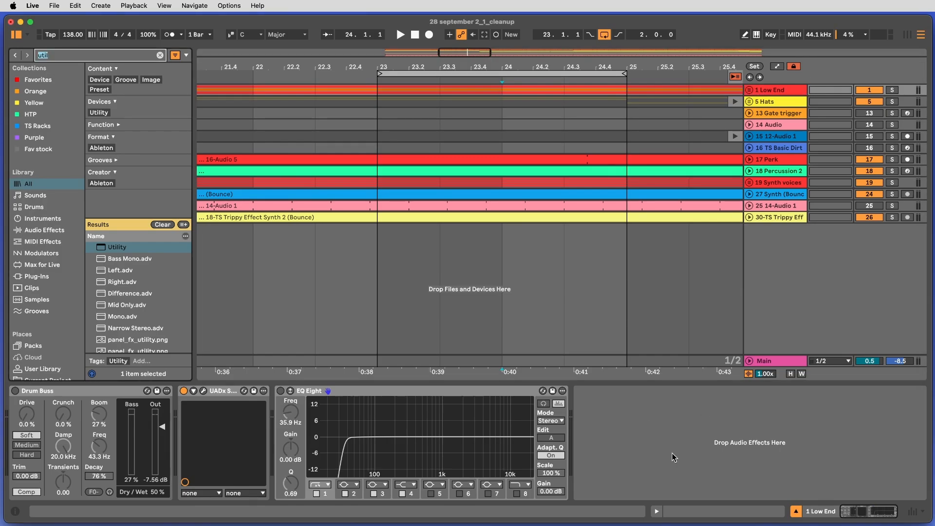
{"action": "type", "text": "eq"}
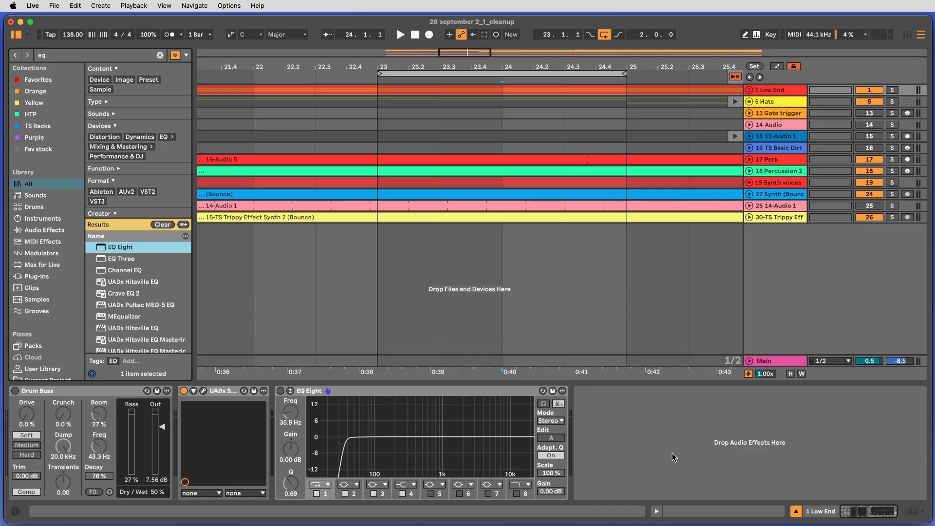
{"action": "double_click", "coordinate": [779, 89]}
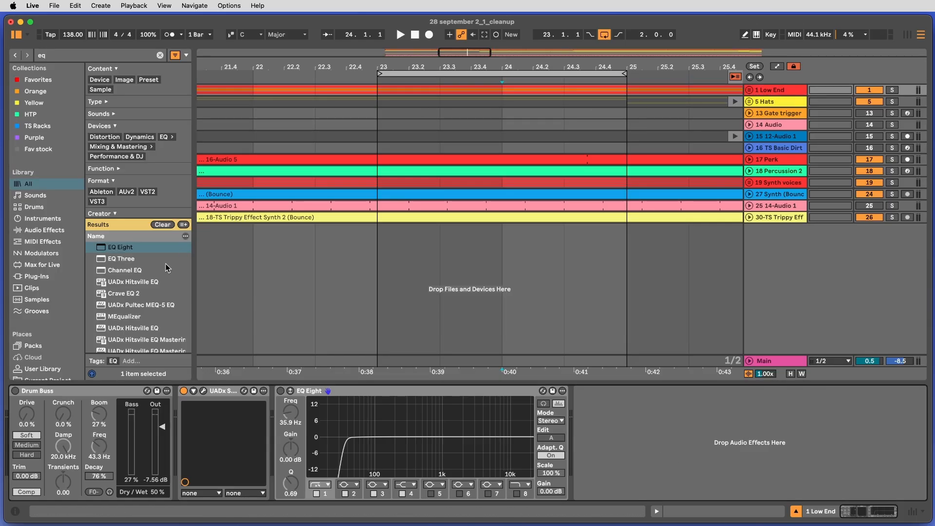
{"action": "double_click", "coordinate": [123, 249]}
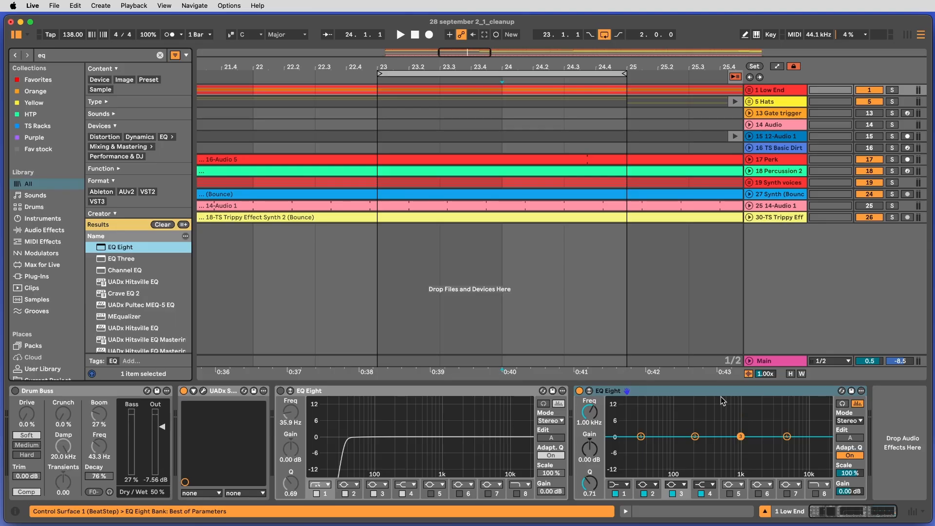
Step: Pull all four active bands of the new EQ Eight down into deep cuts
{"action": "left_click", "coordinate": [706, 396]}
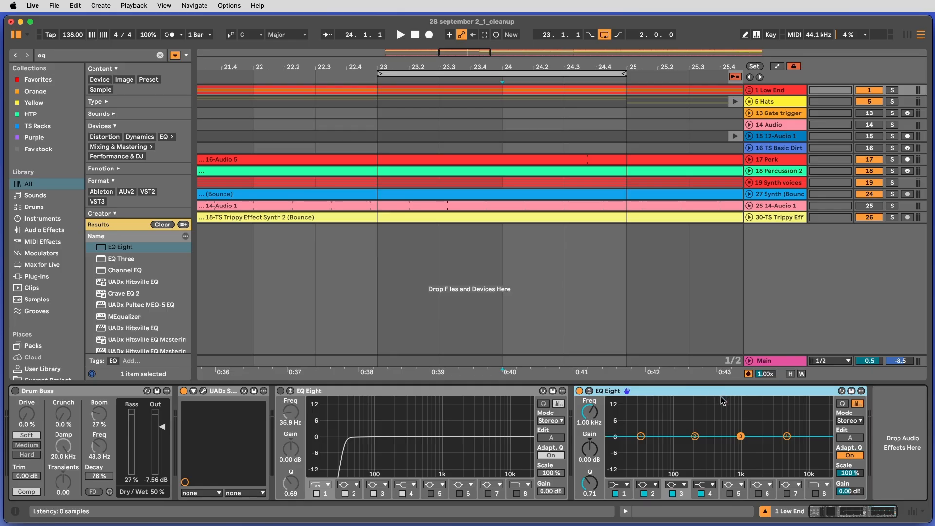
{"action": "mouse_move", "coordinate": [695, 436]}
{"action": "left_mouse_down"}
{"action": "mouse_move", "coordinate": [688, 454]}
{"action": "mouse_move", "coordinate": [680, 437]}
{"action": "left_mouse_up"}
{"action": "left_click_drag", "start_coordinate": [787, 437], "coordinate": [781, 459]}
{"action": "left_click_drag", "start_coordinate": [641, 437], "coordinate": [643, 458]}
{"action": "left_click_drag", "start_coordinate": [680, 438], "coordinate": [686, 461]}
{"action": "left_click_drag", "start_coordinate": [741, 437], "coordinate": [743, 459]}
Step: Return the four bands close to 0 dB, with band 1 at about -0.87 dB and band 4 at about 7.74 kHz, 0.87 dB
{"action": "left_click_drag", "start_coordinate": [686, 461], "coordinate": [685, 438]}
{"action": "left_click_drag", "start_coordinate": [643, 459], "coordinate": [637, 439]}
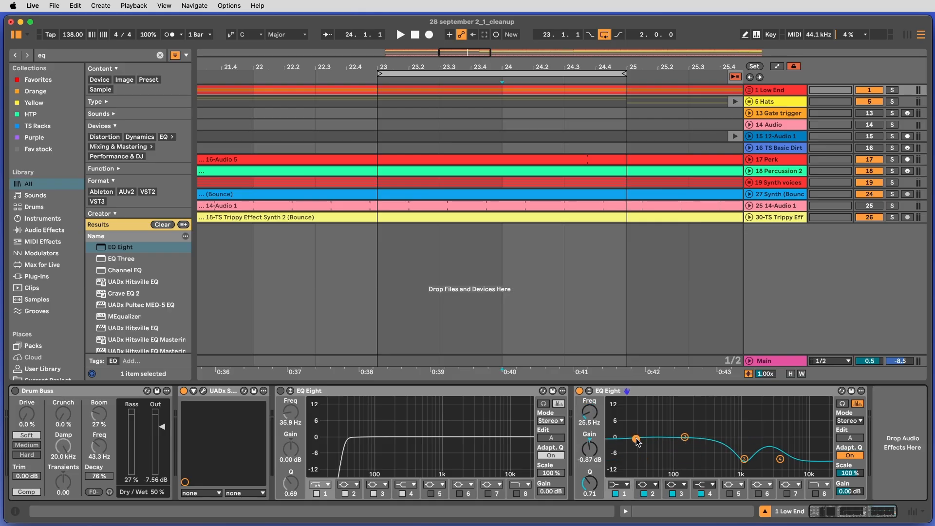
{"action": "left_click_drag", "start_coordinate": [739, 464], "coordinate": [739, 437]}
{"action": "left_click_drag", "start_coordinate": [781, 459], "coordinate": [799, 434]}
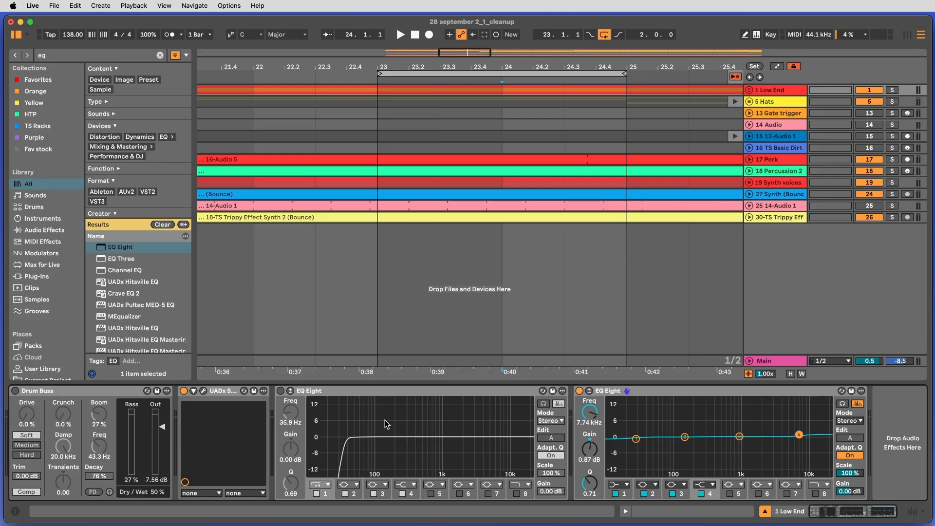
Step: Compare the new EQ Eight bypassed and active, toggling the Low End track's solo and starting playback
{"action": "left_click", "coordinate": [578, 391]}
{"action": "left_click", "coordinate": [578, 391]}
{"action": "key", "text": "s"}
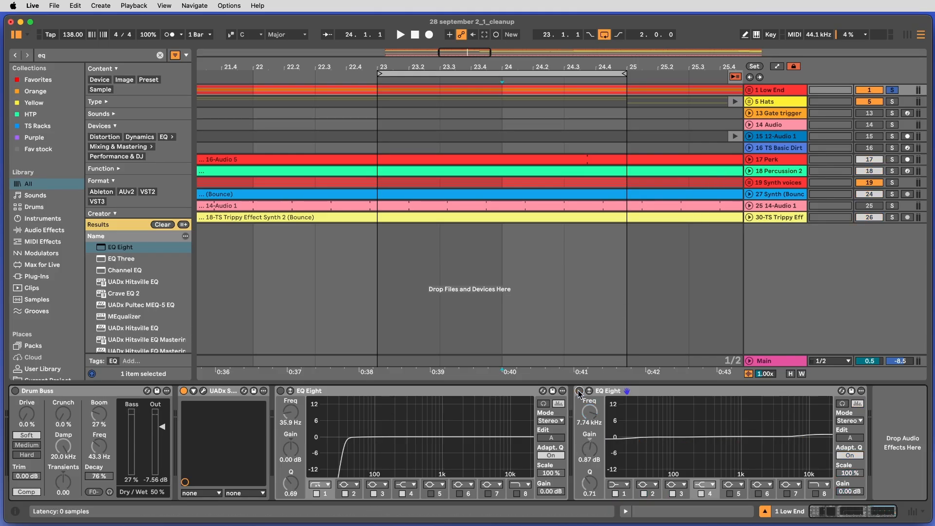
{"action": "key", "text": "space"}
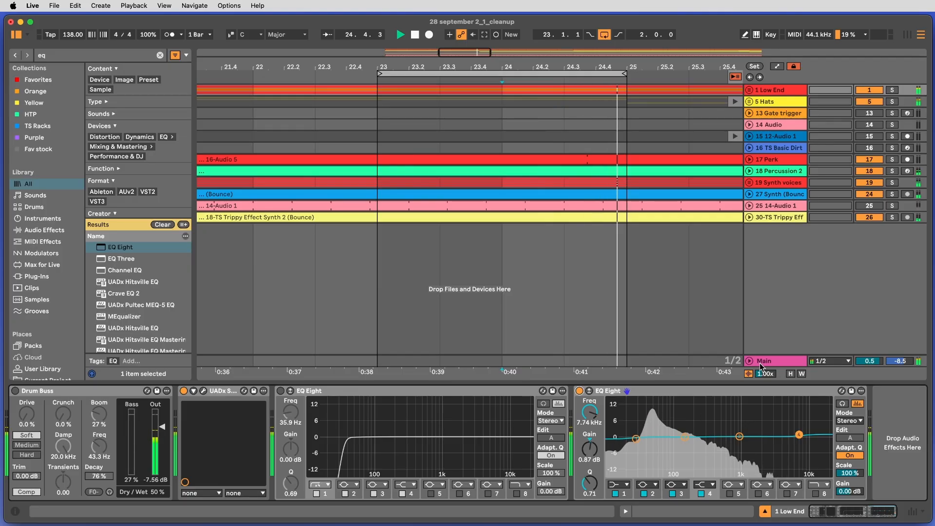
Step: Zoom out the arrangement and set the loop length to 4 bars
{"action": "left_click_drag", "start_coordinate": [600, 67], "coordinate": [600, 29]}
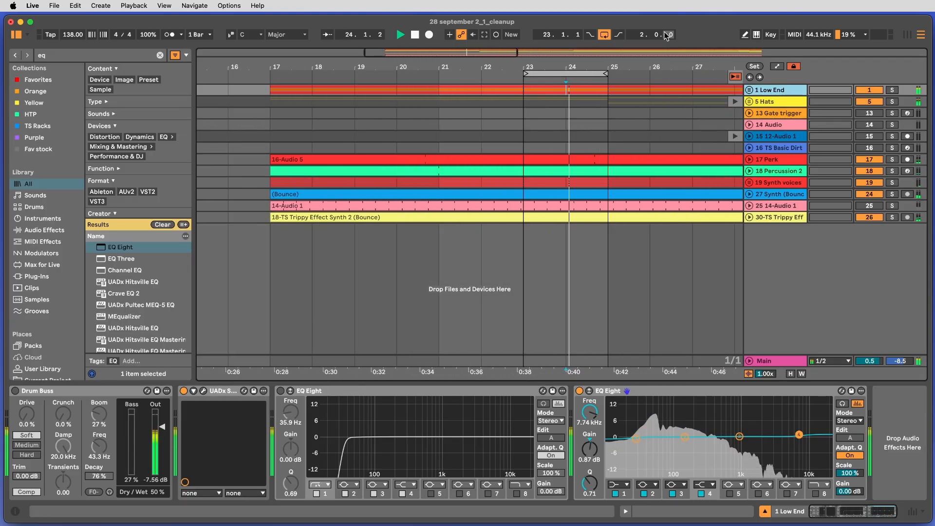
{"action": "left_click", "coordinate": [642, 35]}
{"action": "type", "text": "4"}
{"action": "key", "text": "Return"}
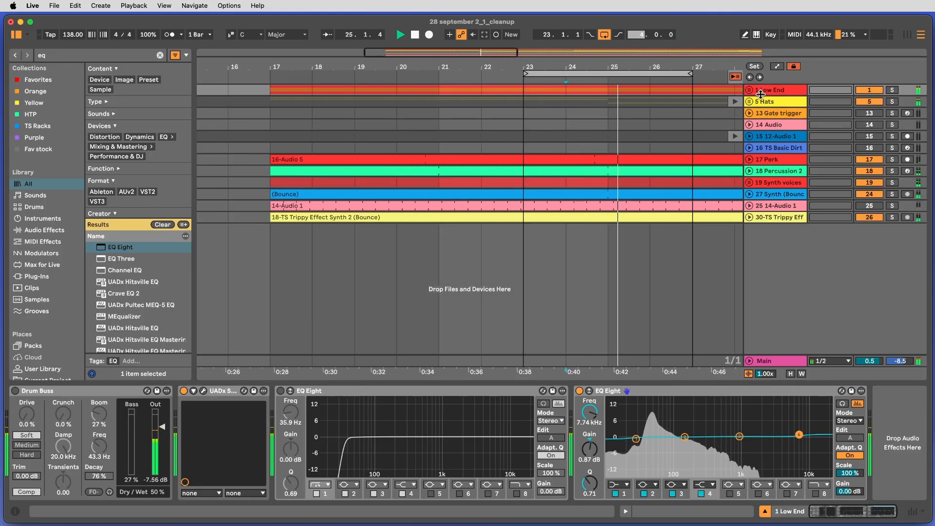
Step: Solo the 1 Low End track, listen to the loop and stop playback
{"action": "left_click", "coordinate": [776, 91]}
{"action": "key", "text": "s"}
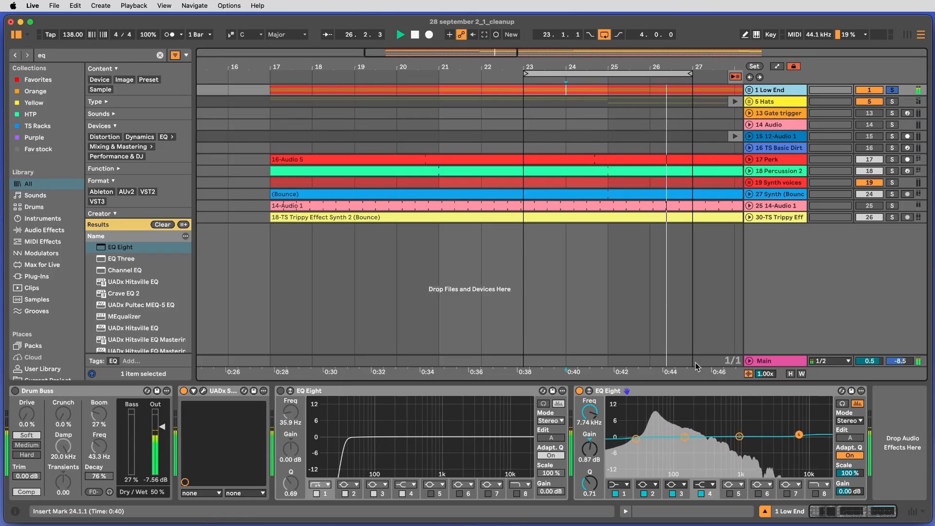
{"action": "key", "text": "space"}
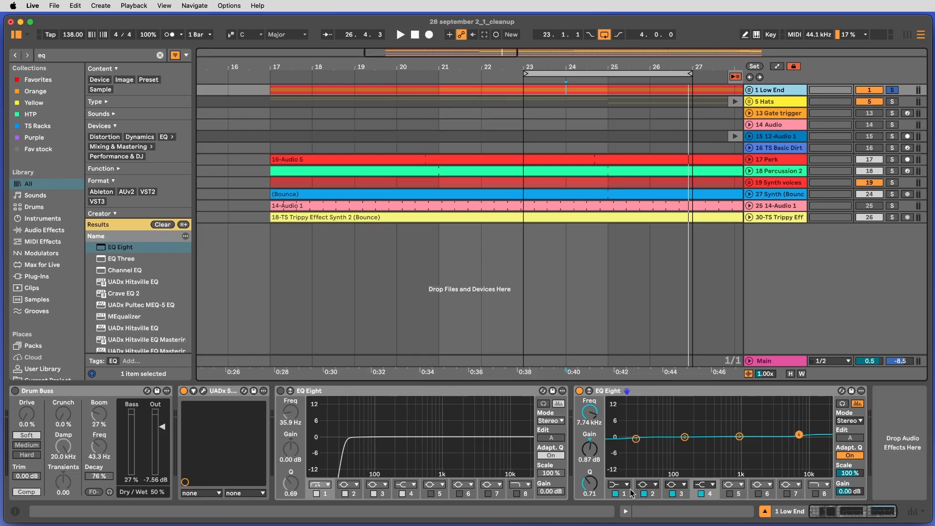
Step: Flatten the new EQ Eight's curve by resetting its band gains, with band 1 at 0.00 dB
{"action": "left_click", "coordinate": [651, 494]}
{"action": "left_click_drag", "start_coordinate": [583, 446], "coordinate": [583, 444]}
{"action": "left_click", "coordinate": [683, 494]}
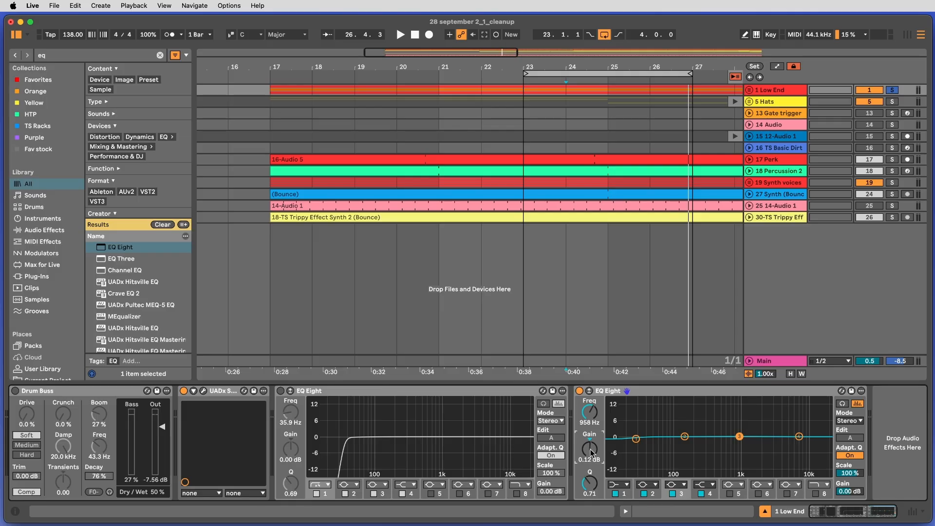
{"action": "left_click", "coordinate": [627, 493]}
{"action": "double_click", "coordinate": [589, 446]}
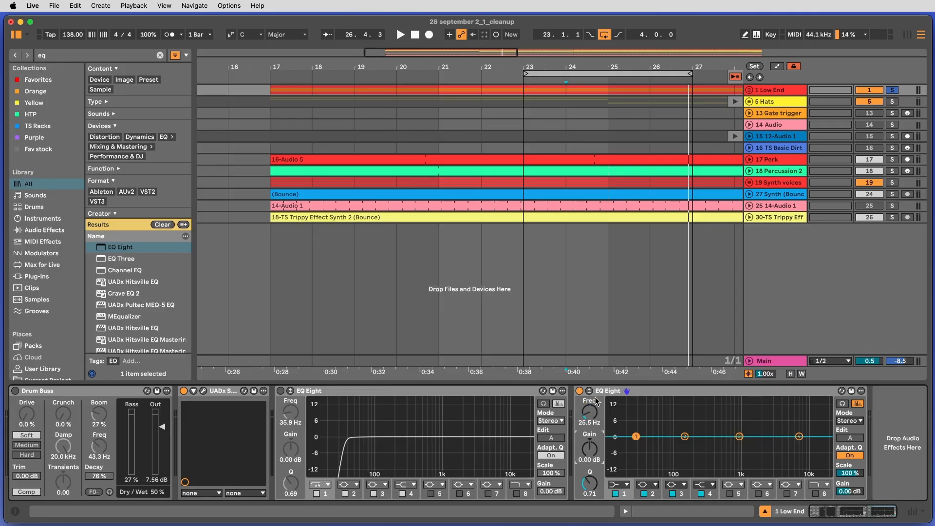
{"action": "left_click", "coordinate": [606, 389]}
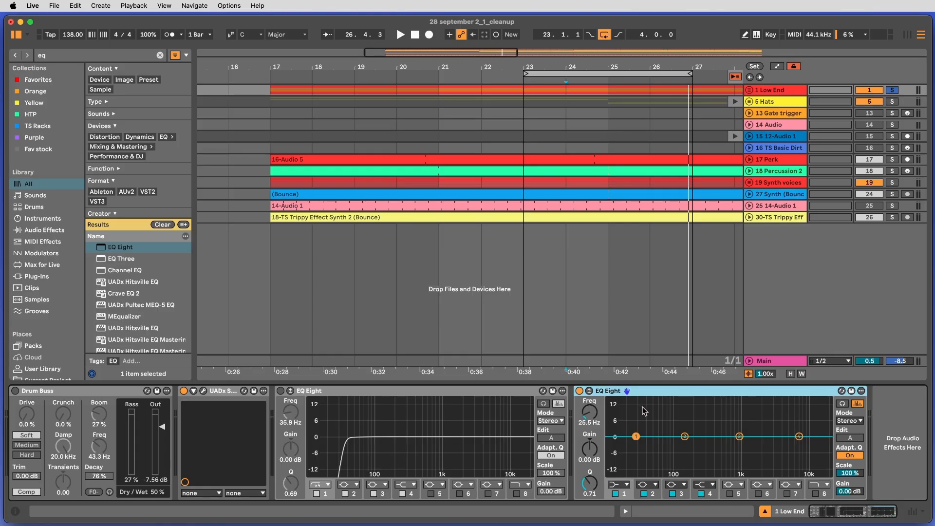
Step: Cut band 2 by about 8 dB near 110 Hz, trying a narrow Q of 3.89 and a wide Q of 0.62
{"action": "mouse_move", "coordinate": [684, 437]}
{"action": "left_mouse_down"}
{"action": "mouse_move", "coordinate": [685, 451]}
{"action": "mouse_move", "coordinate": [681, 436]}
{"action": "left_mouse_up"}
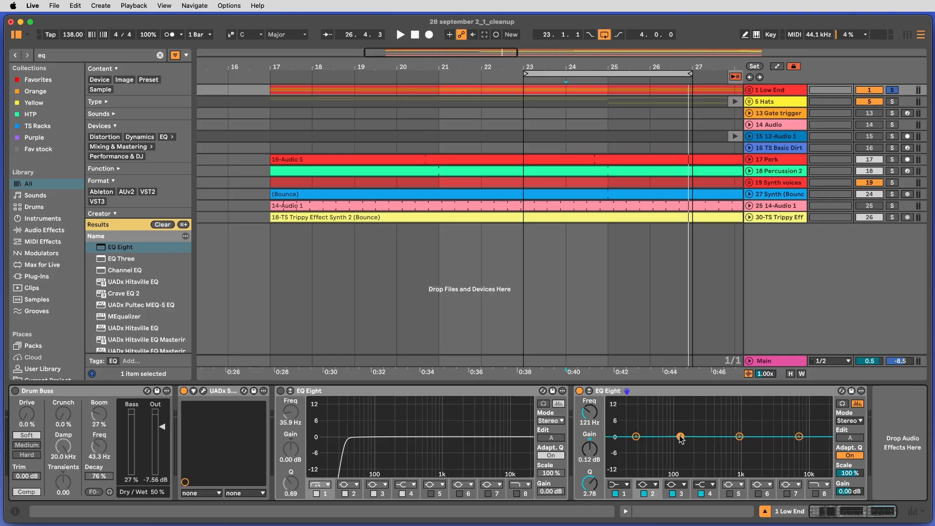
{"action": "left_click_drag", "start_coordinate": [681, 438], "coordinate": [677, 457]}
{"action": "mouse_move", "coordinate": [594, 483]}
{"action": "left_mouse_down"}
{"action": "mouse_move", "coordinate": [594, 512]}
{"action": "mouse_move", "coordinate": [594, 495]}
{"action": "left_mouse_up"}
{"action": "left_click_drag", "start_coordinate": [677, 457], "coordinate": [679, 438]}
{"action": "left_click_drag", "start_coordinate": [677, 454], "coordinate": [679, 459]}
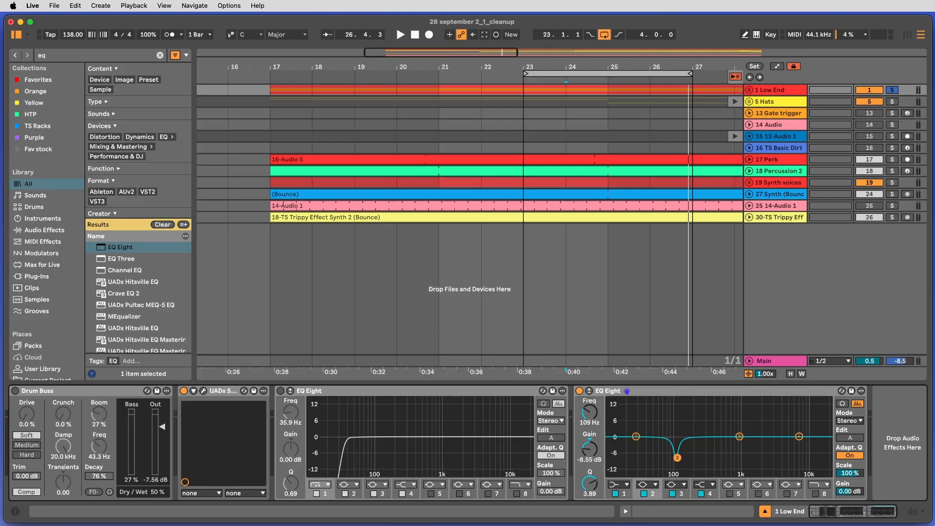
{"action": "left_click_drag", "start_coordinate": [678, 455], "coordinate": [679, 489]}
{"action": "left_click_drag", "start_coordinate": [589, 499], "coordinate": [589, 487]}
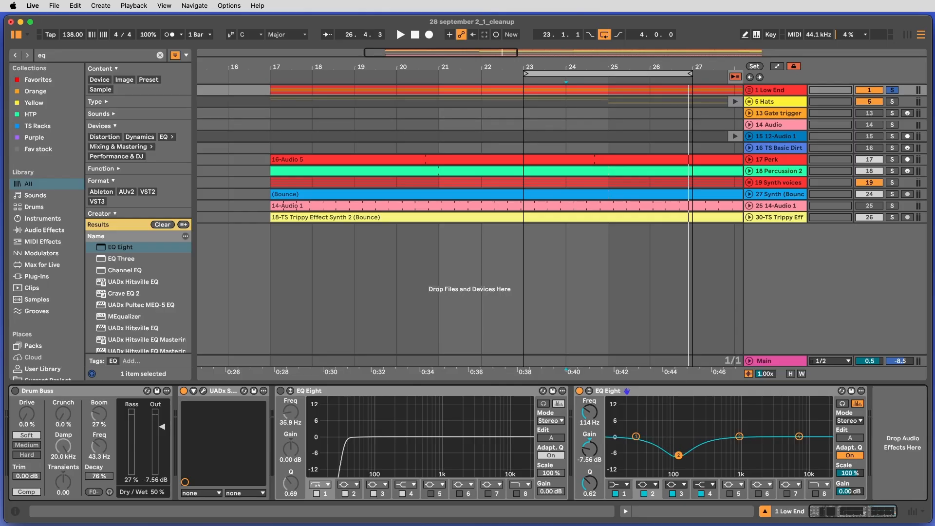
Step: Cut band 3 near 1 kHz and, during playback, set band 2 to about 124 Hz, -6.32 dB, Q 1.74
{"action": "left_click_drag", "start_coordinate": [684, 459], "coordinate": [681, 460]}
{"action": "mouse_move", "coordinate": [739, 437]}
{"action": "left_mouse_down"}
{"action": "mouse_move", "coordinate": [741, 462]}
{"action": "mouse_move", "coordinate": [727, 460]}
{"action": "mouse_move", "coordinate": [743, 454]}
{"action": "left_mouse_up"}
{"action": "key", "text": "space"}
{"action": "left_click_drag", "start_coordinate": [674, 456], "coordinate": [681, 452]}
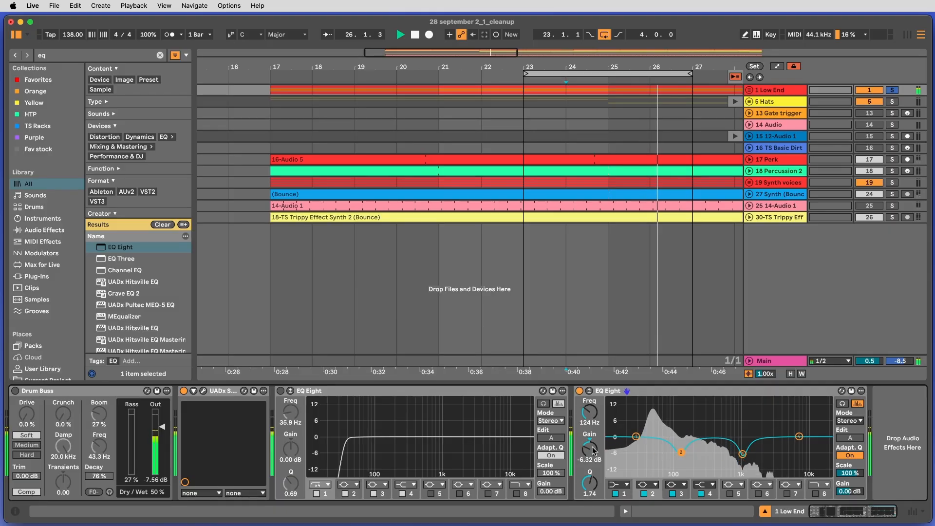
Step: Compare the sound with the EQ Eight bypassed and active, and return band 3's gain to about 0.12 dB
{"action": "left_click", "coordinate": [579, 391]}
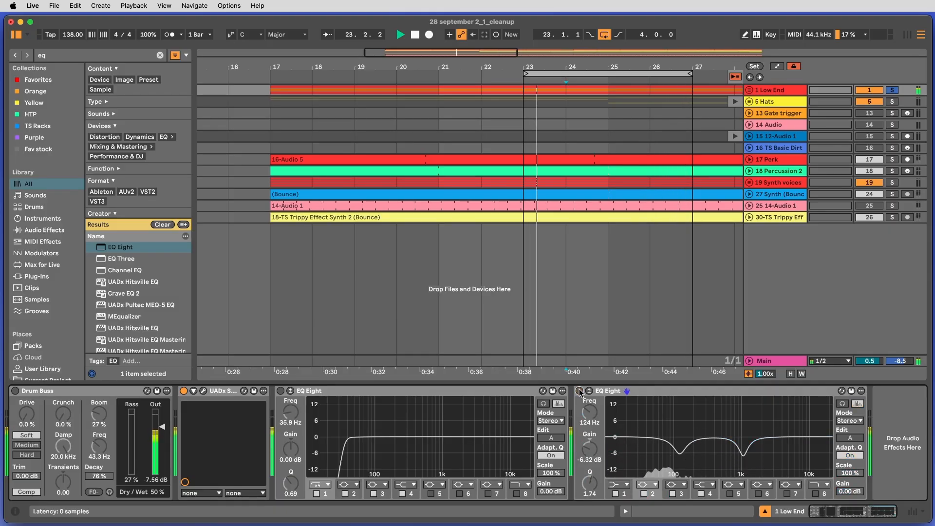
{"action": "left_click", "coordinate": [579, 391]}
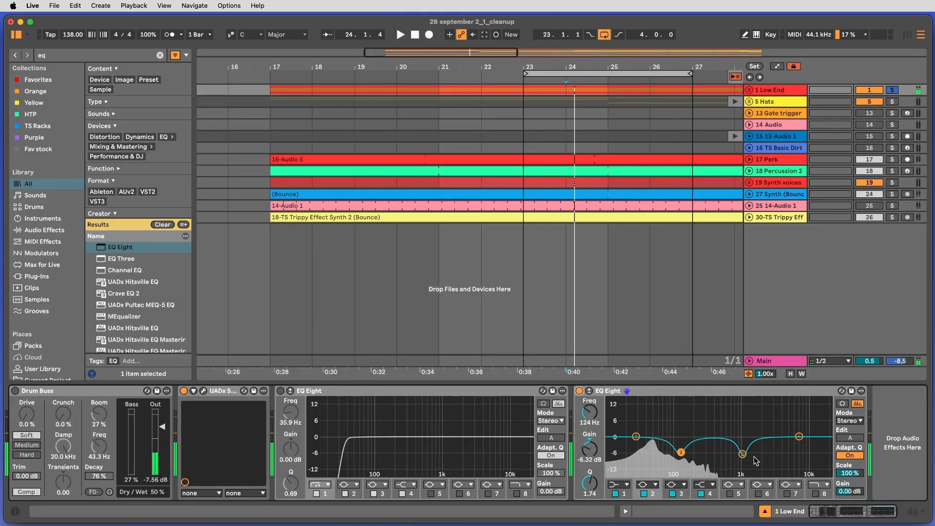
{"action": "left_click_drag", "start_coordinate": [743, 454], "coordinate": [741, 436]}
Step: Duplicate the EQ Eight with the band 2 cut four times and play the loop through the stacked EQs
{"action": "left_click", "coordinate": [615, 393]}
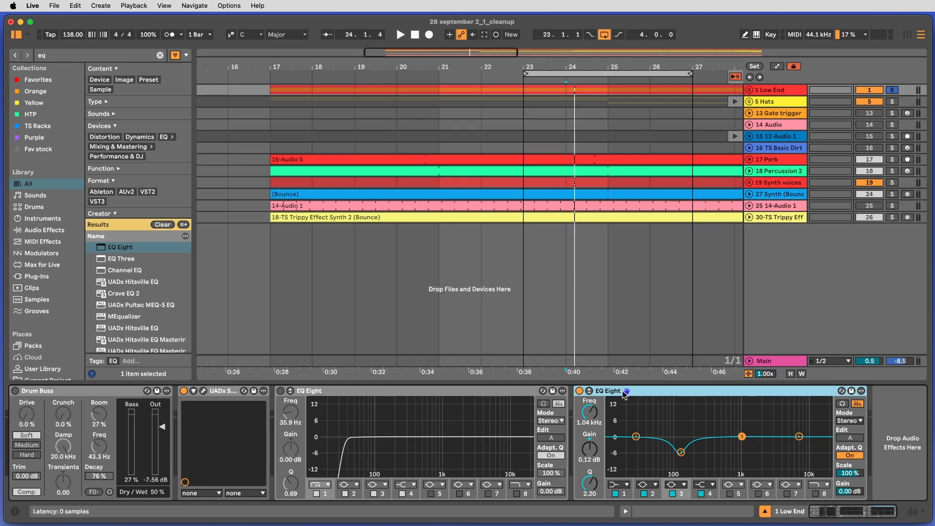
{"action": "key", "text": "super+d"}
{"action": "key", "text": "super+d"}
{"action": "key", "text": "super+d"}
{"action": "key", "text": "super+d"}
{"action": "left_click_drag", "start_coordinate": [489, 434], "coordinate": [526, 434]}
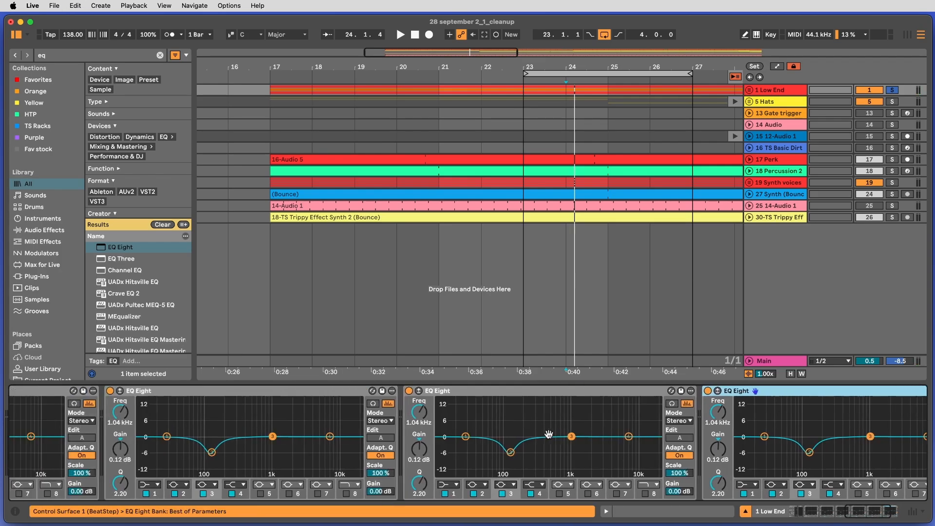
{"action": "scroll", "coordinate": [633, 438], "scroll_direction": "left", "scroll_amount": 5}
{"action": "key", "text": "space"}
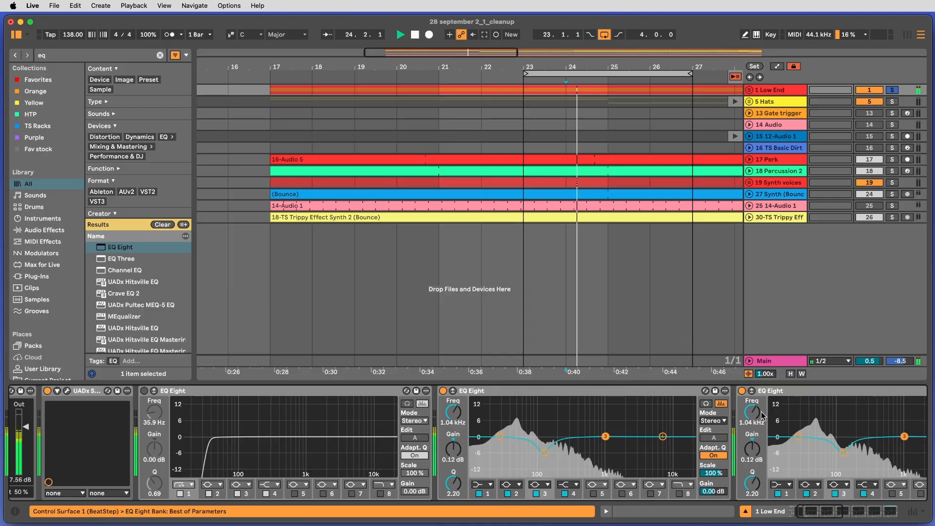
Step: Delete all the stacked EQ Eight devices that follow the original bypassed EQ Eight
{"action": "left_click", "coordinate": [527, 394]}
{"action": "scroll", "coordinate": [421, 443], "scroll_direction": "right", "scroll_amount": 8}
{"action": "scroll", "coordinate": [395, 467], "scroll_direction": "right", "scroll_amount": 5}
{"action": "left_click", "coordinate": [694, 389], "text": "shift"}
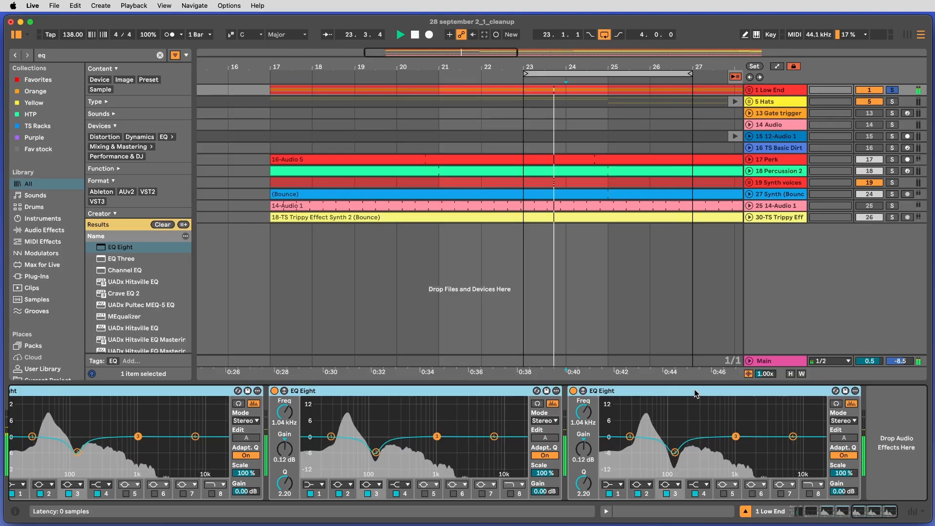
{"action": "key", "text": "Delete"}
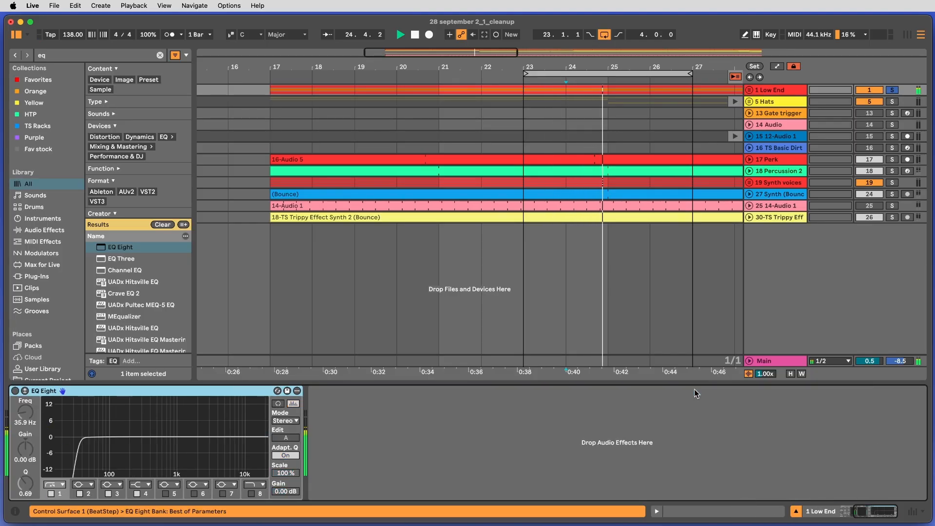
Step: Duplicate the original bypassed EQ Eight at the end of the Low End track's device chain
{"action": "scroll", "coordinate": [591, 422], "scroll_direction": "left", "scroll_amount": 5}
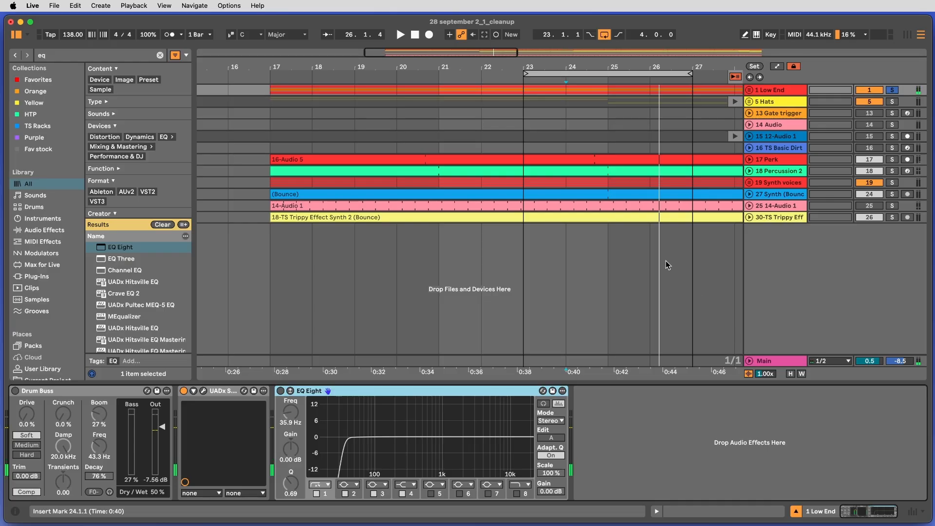
{"action": "scroll", "coordinate": [666, 261], "scroll_direction": "right", "scroll_amount": 3}
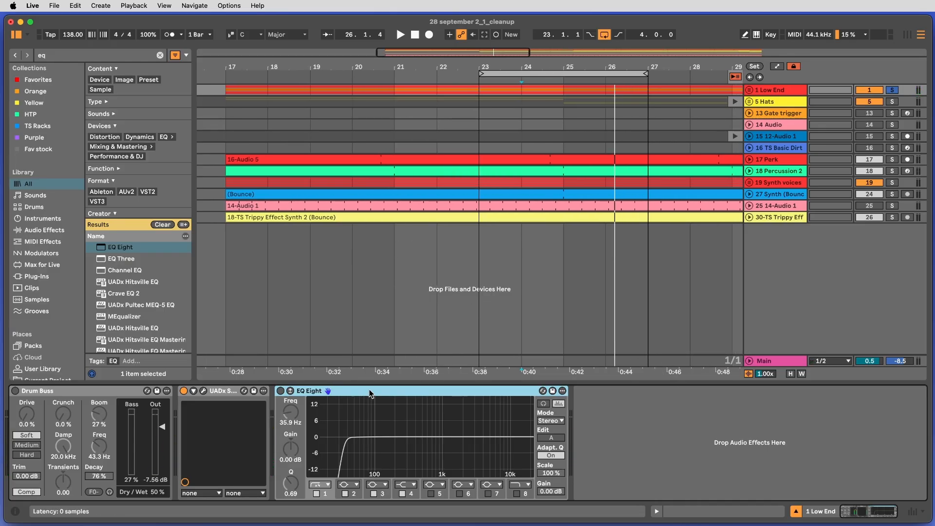
{"action": "key", "text": "super+d"}
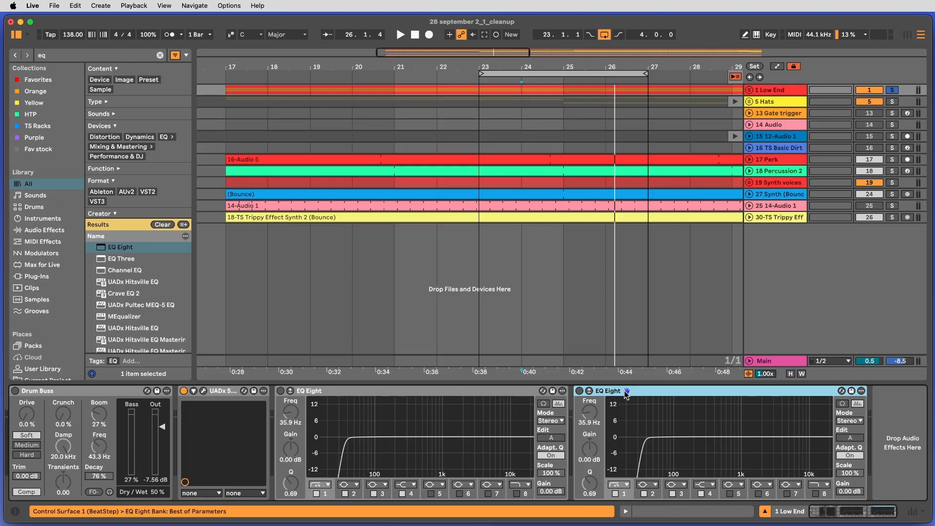
Step: Delete the flat EQ Eight from the end of the 5 Hats track's chain and unfold the bypassed EQ Eight before it
{"action": "left_click", "coordinate": [769, 101]}
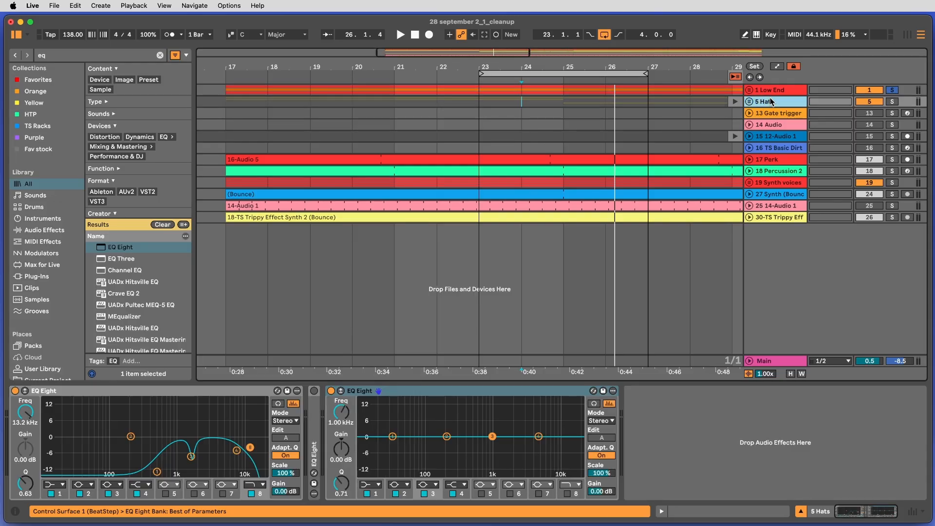
{"action": "key", "text": "super+v"}
{"action": "key", "text": "BackSpace"}
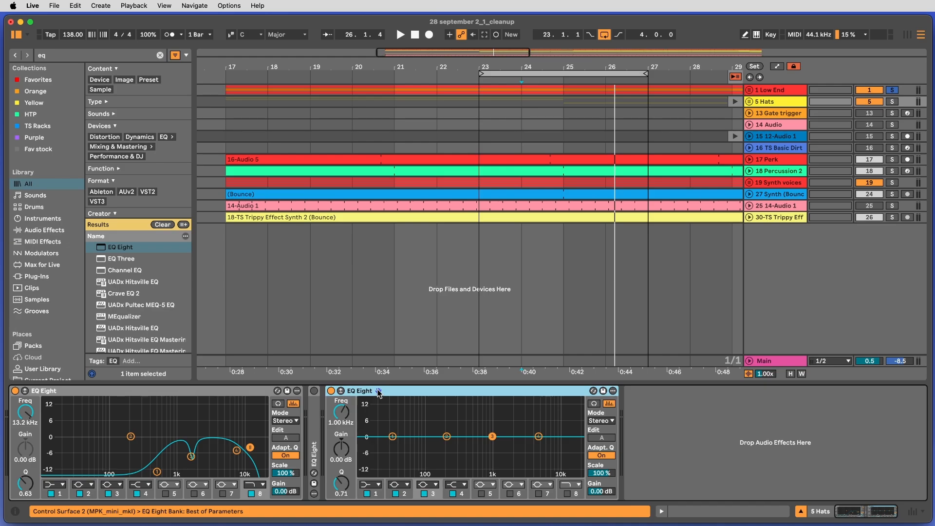
{"action": "key", "text": "BackSpace"}
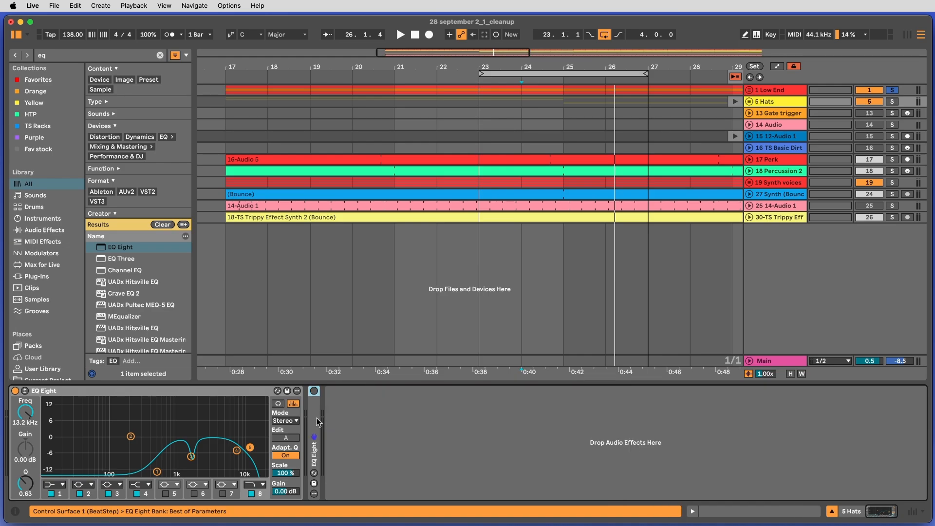
{"action": "key", "text": "super+z"}
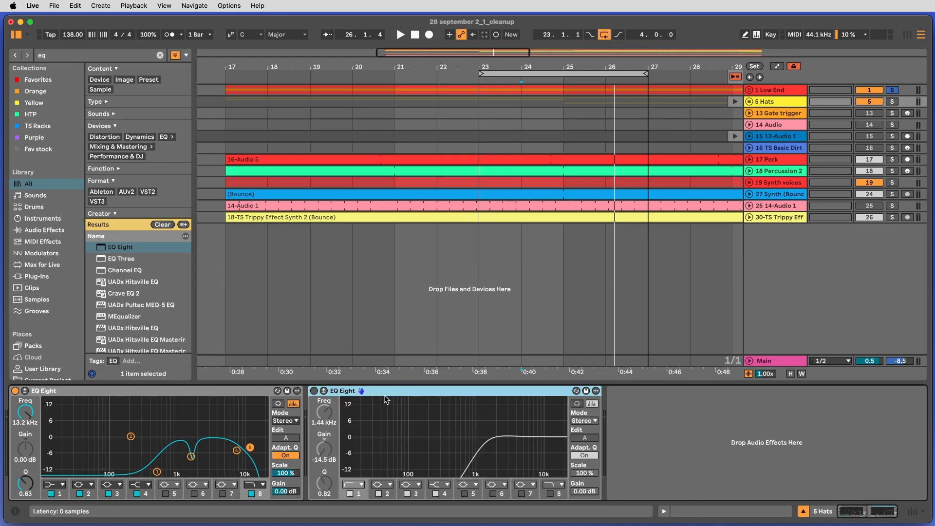
Step: Delete the bypassed EQ Eight from the 5 Hats track and enable the first EQ Eight on the Low End track
{"action": "key", "text": "BackSpace"}
{"action": "left_click", "coordinate": [791, 91]}
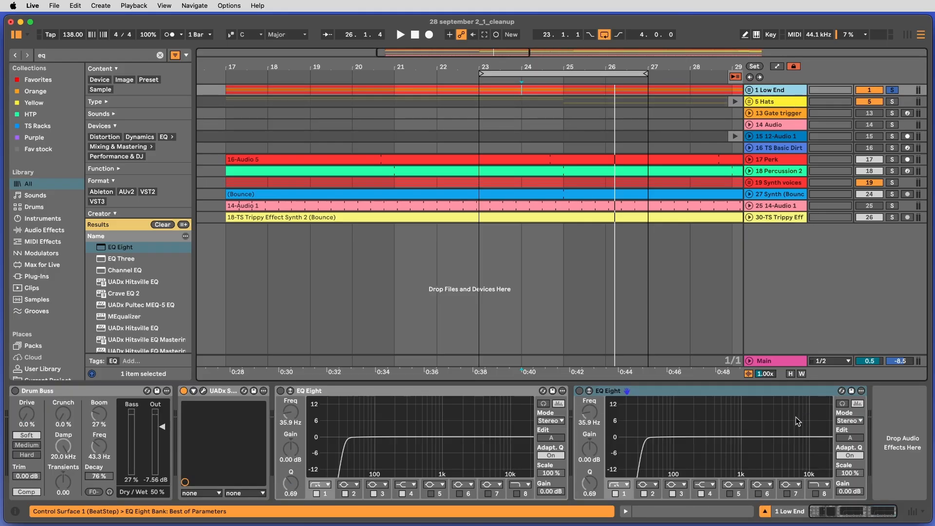
{"action": "left_click", "coordinate": [281, 391]}
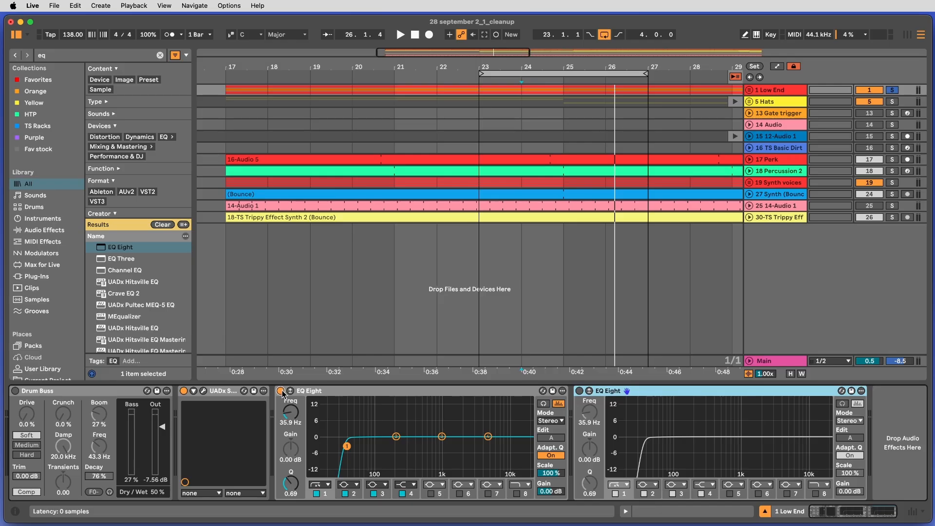
{"action": "left_click", "coordinate": [341, 392]}
{"action": "left_click", "coordinate": [675, 394]}
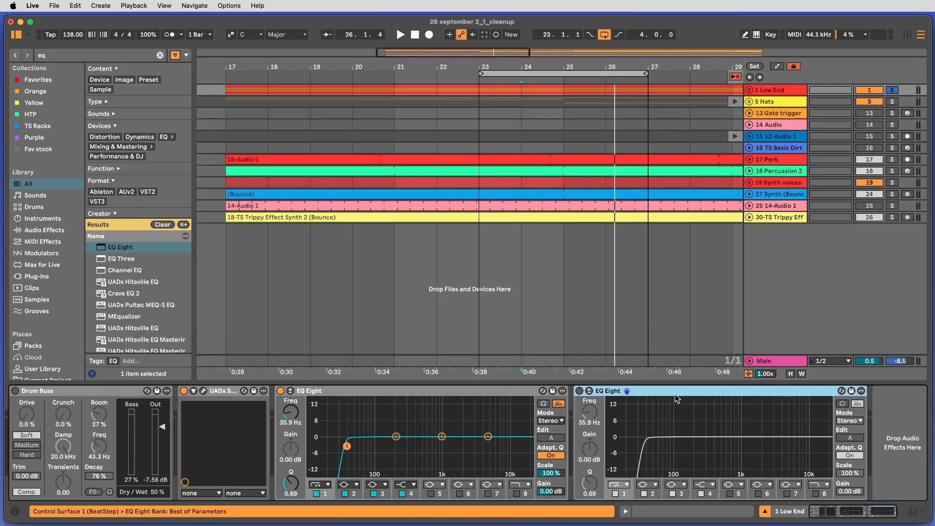
{"action": "left_click", "coordinate": [427, 394]}
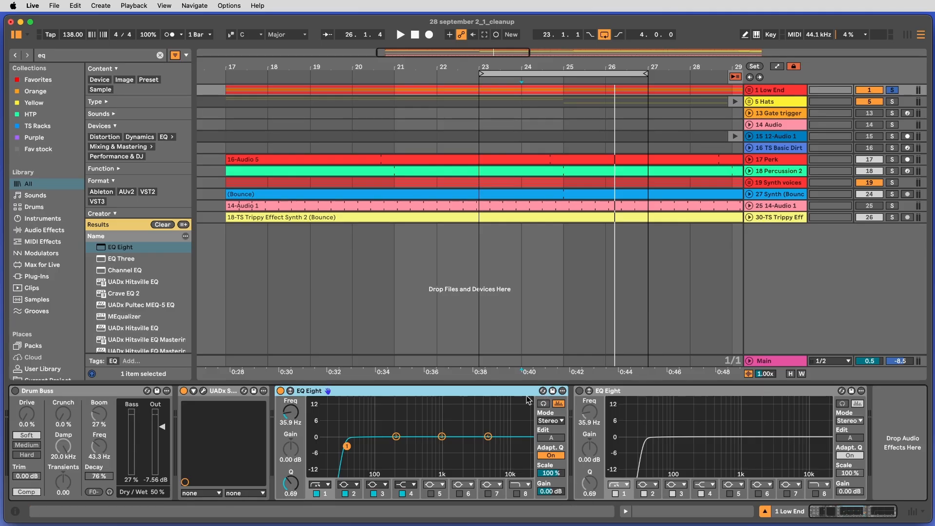
Step: Delete the bypassed duplicate EQ Eight from the Low End track and fold the enabled EQ Eight
{"action": "double_click", "coordinate": [632, 392]}
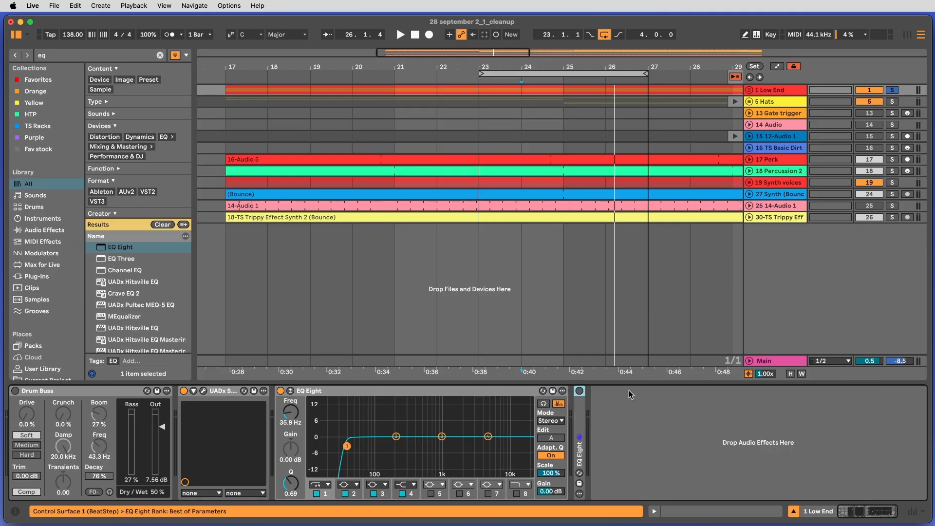
{"action": "double_click", "coordinate": [437, 392]}
{"action": "left_click", "coordinate": [299, 424]}
{"action": "key", "text": "Delete"}
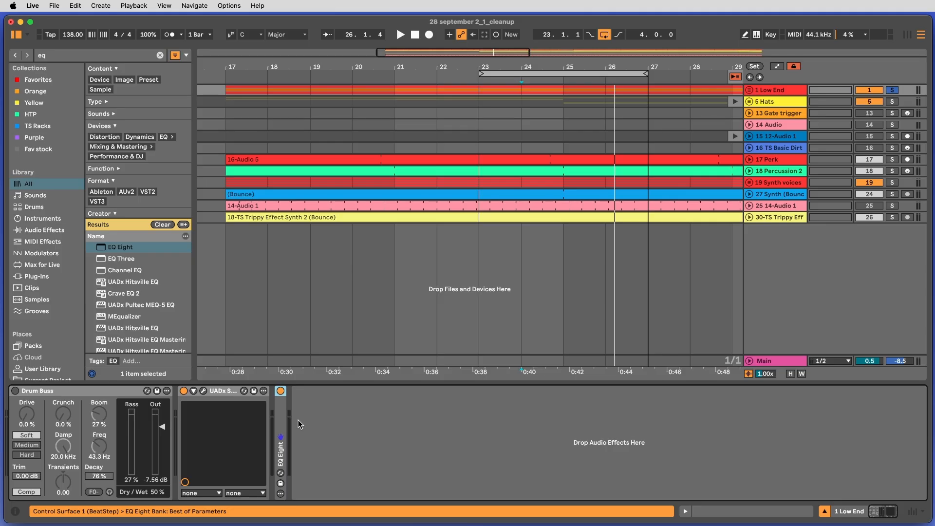
Step: Search the browser for "util" and add a Utility after the EQ Eight on the Low End track
{"action": "key", "text": "super+Tab"}
{"action": "left_click", "coordinate": [324, 461]}
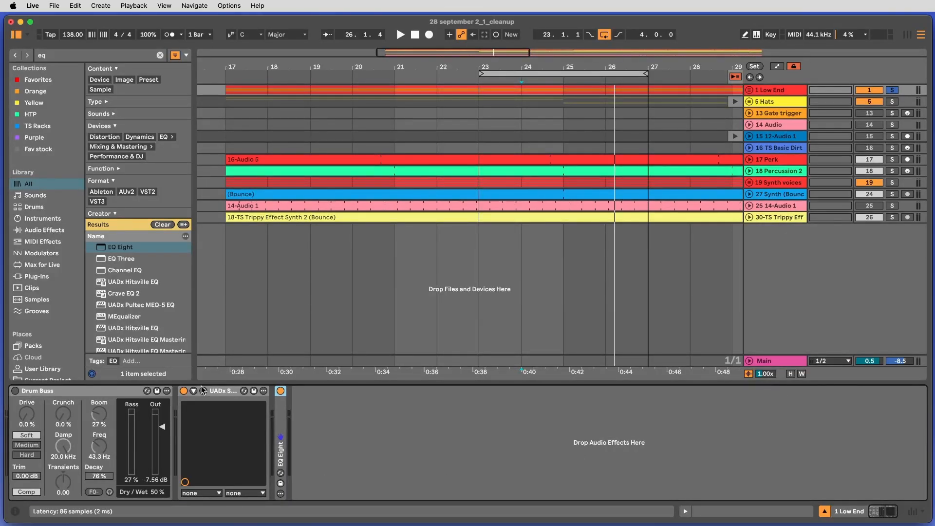
{"action": "key", "text": "super+f"}
{"action": "type", "text": "ut"}
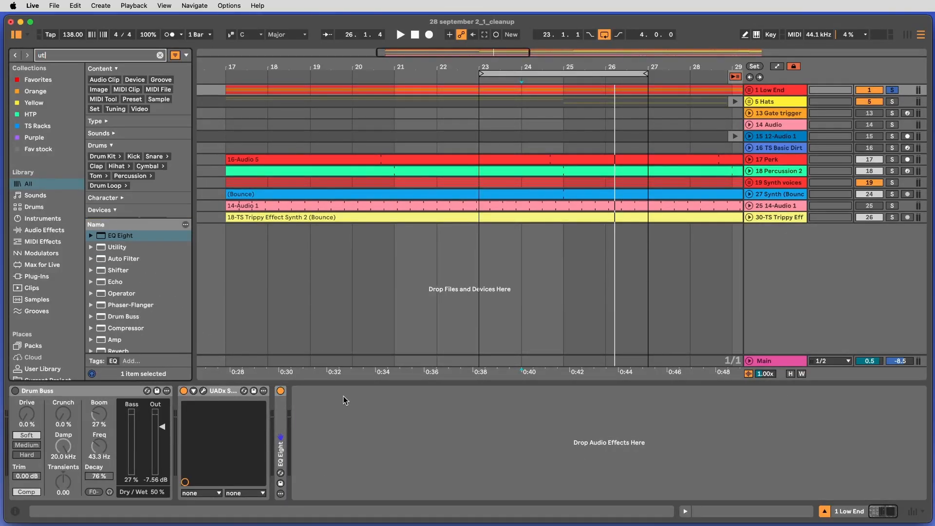
{"action": "type", "text": "oilil"}
{"action": "key", "text": "Down"}
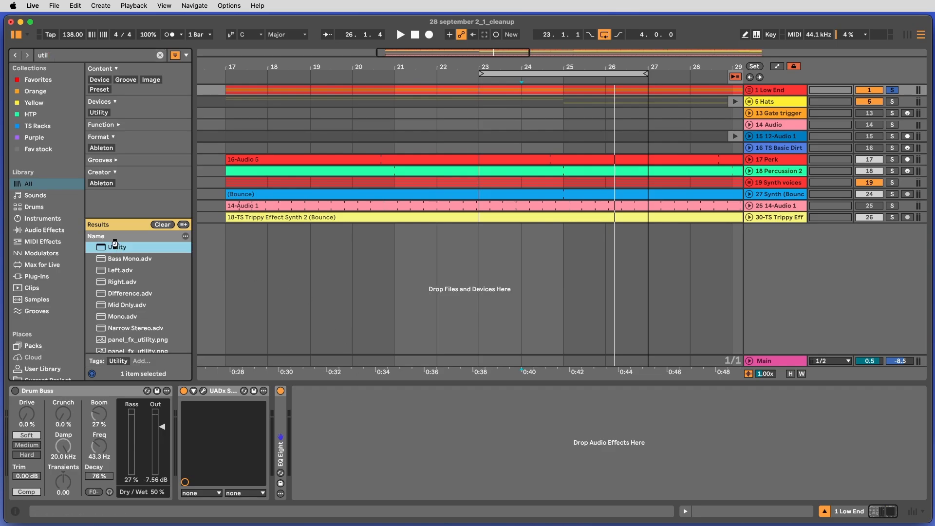
{"action": "double_click", "coordinate": [115, 246]}
{"action": "left_click", "coordinate": [325, 397]}
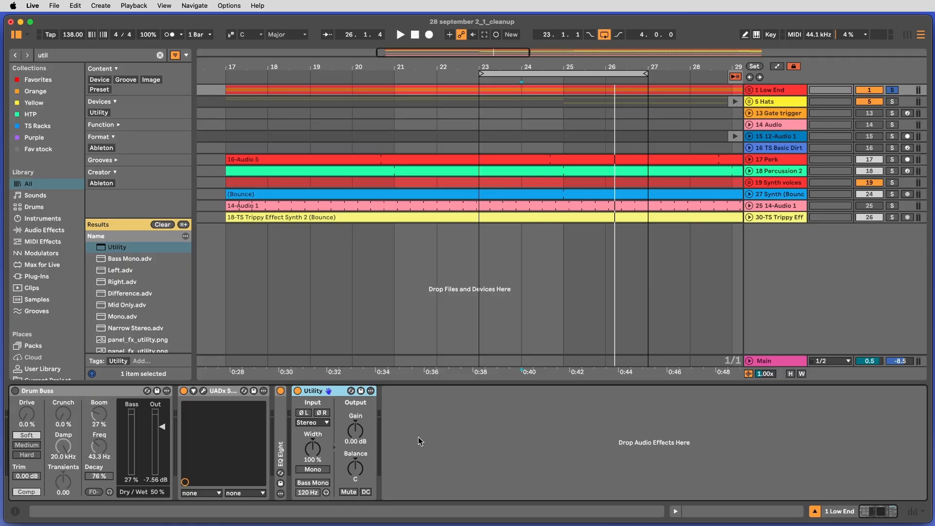
Step: Examine the Bass Mono settings on the Main track and return to the Low End track's device chain
{"action": "left_click", "coordinate": [790, 363]}
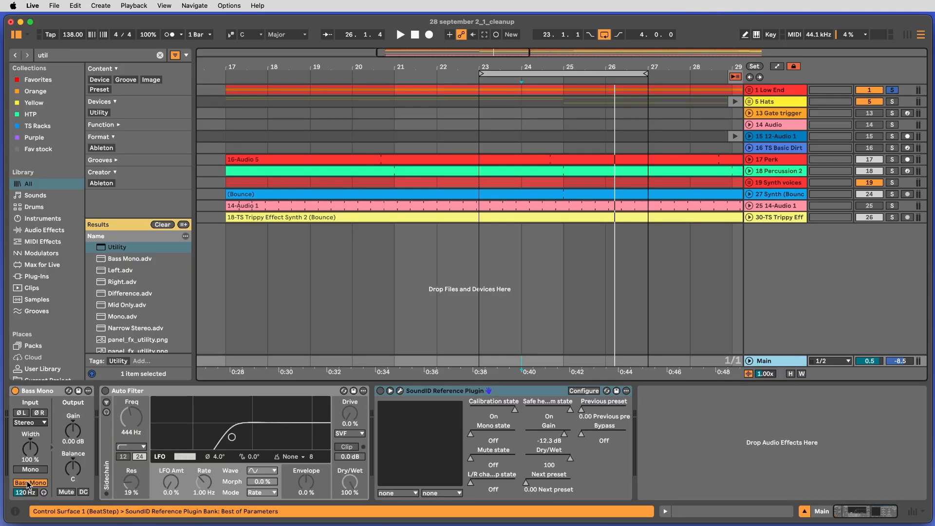
{"action": "left_click", "coordinate": [30, 417]}
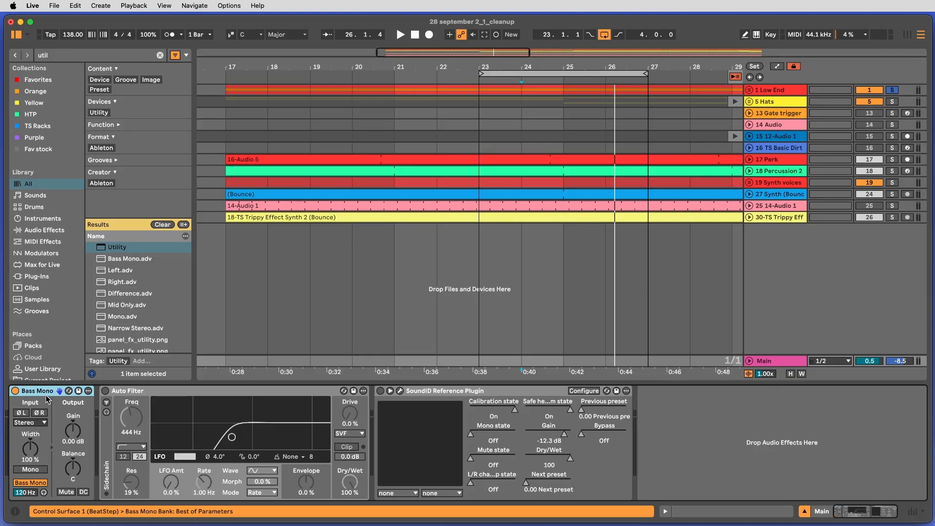
{"action": "left_click", "coordinate": [650, 452]}
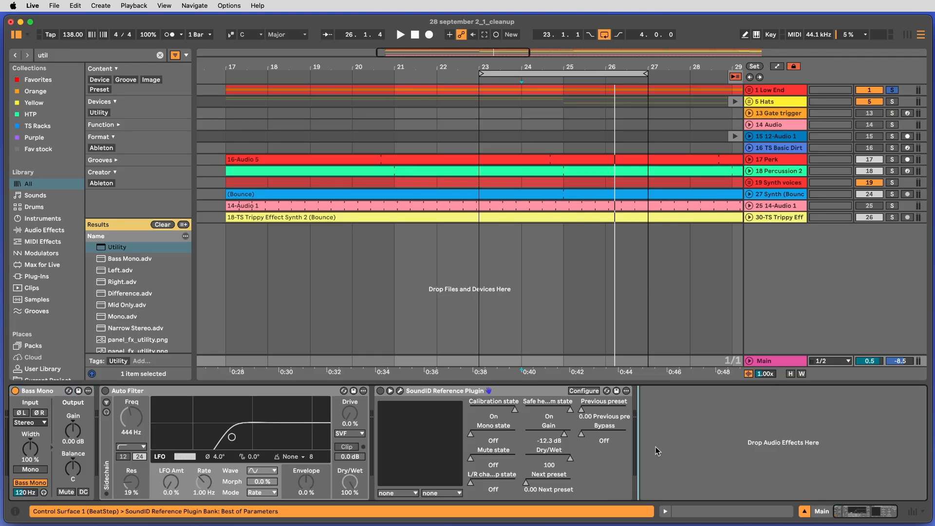
{"action": "left_click", "coordinate": [778, 361]}
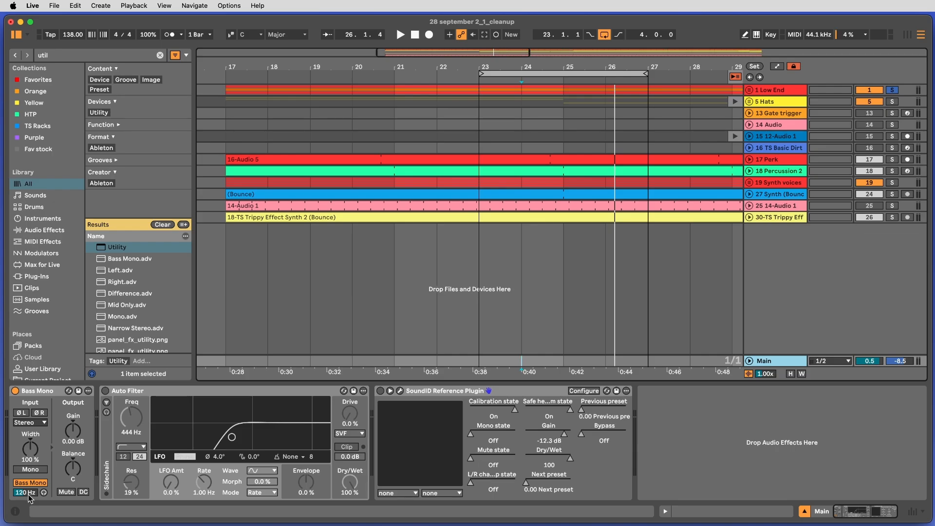
{"action": "left_click", "coordinate": [796, 91]}
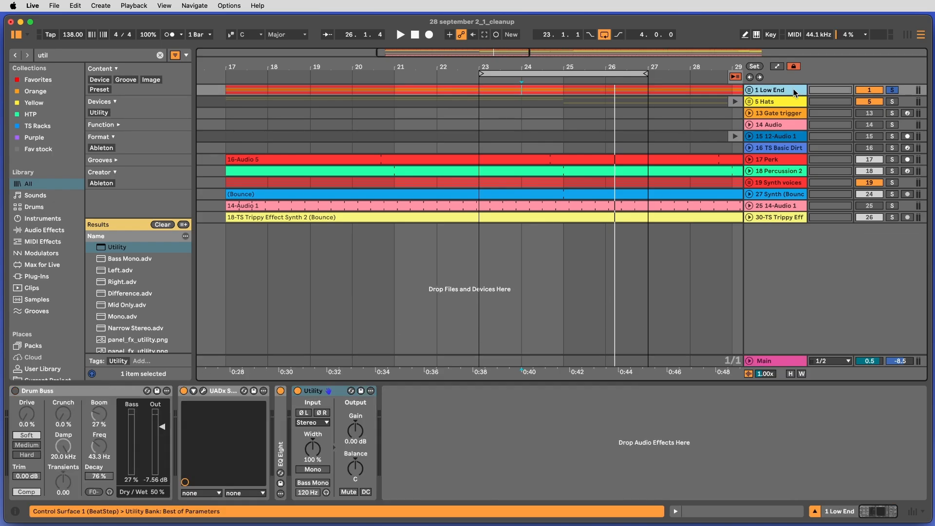
{"action": "left_click", "coordinate": [379, 441]}
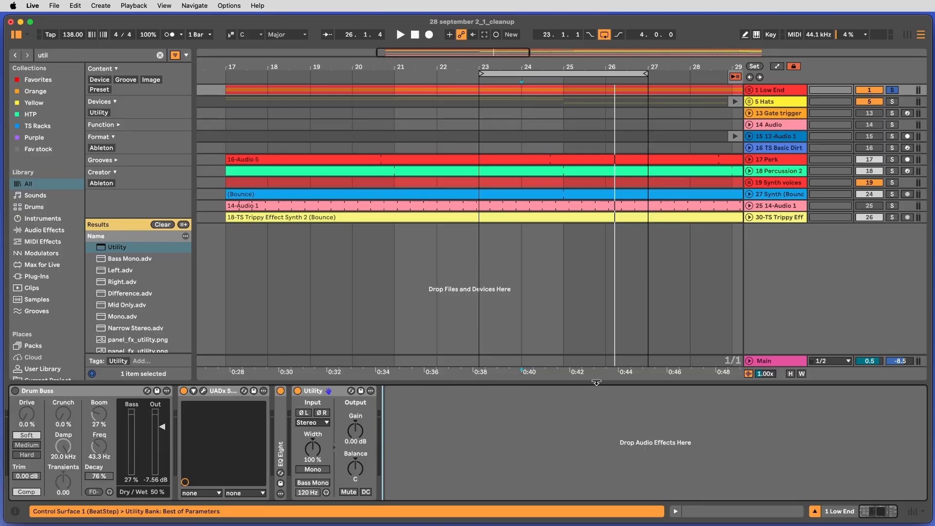
Step: Unfold the Low End group, show the bassline track's Utility and enlarge the bassline track's waveform
{"action": "left_click", "coordinate": [750, 90]}
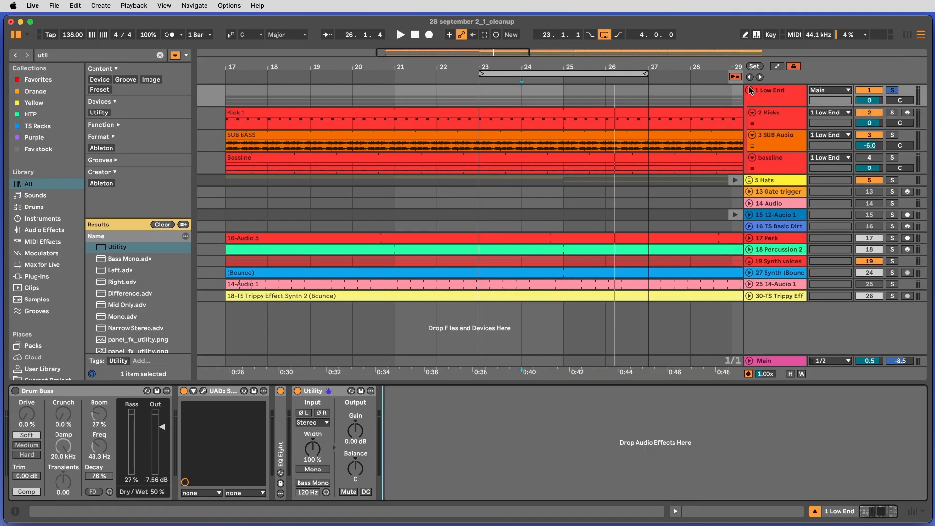
{"action": "left_click", "coordinate": [786, 165]}
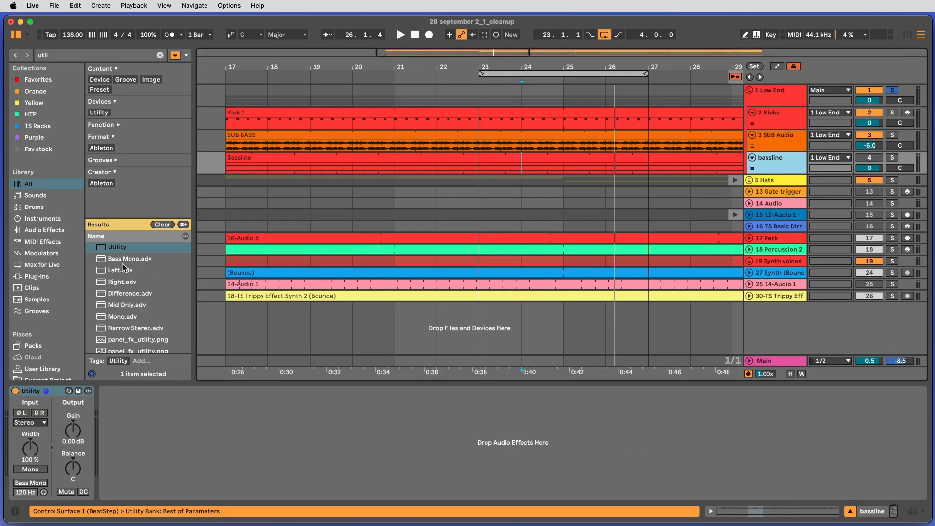
{"action": "left_click", "coordinate": [432, 159]}
{"action": "scroll", "coordinate": [432, 159], "scroll_direction": "up", "scroll_amount": 5}
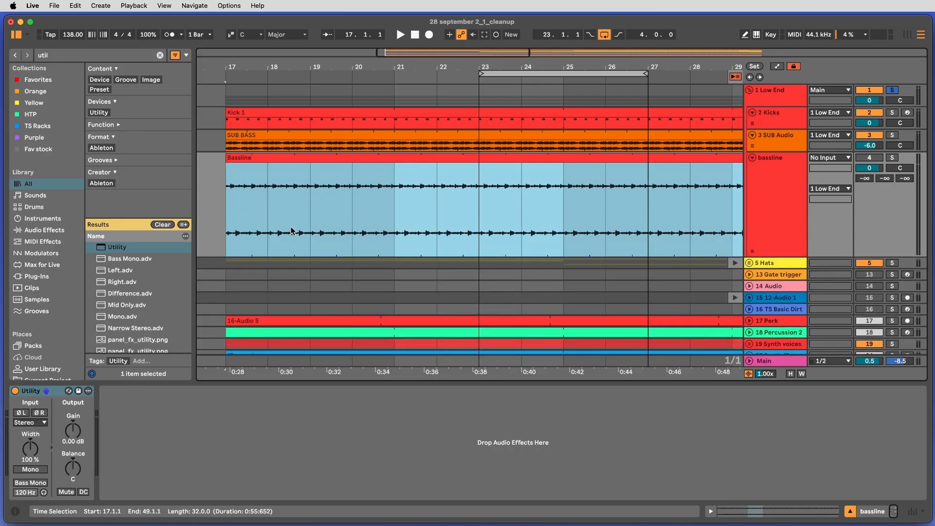
{"action": "left_click_drag", "start_coordinate": [352, 209], "coordinate": [215, 209]}
{"action": "left_click", "coordinate": [273, 197]}
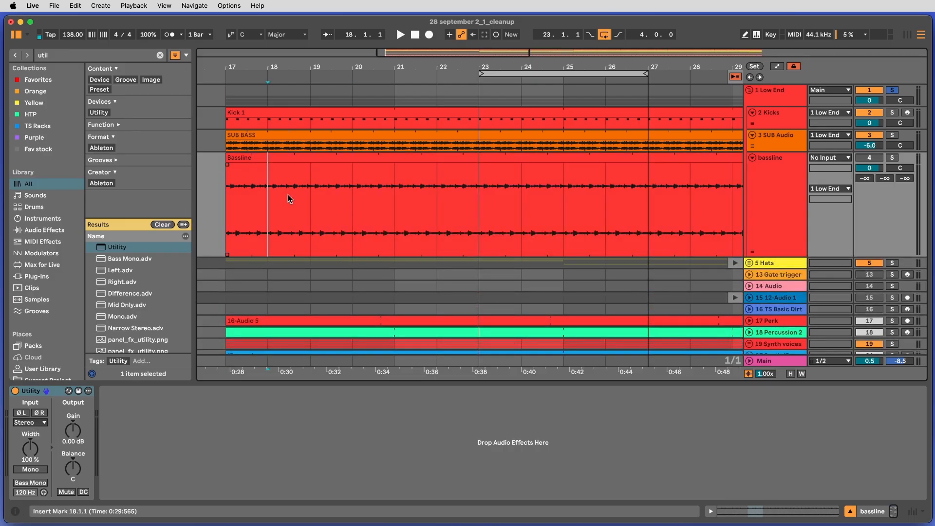
{"action": "left_click", "coordinate": [34, 424]}
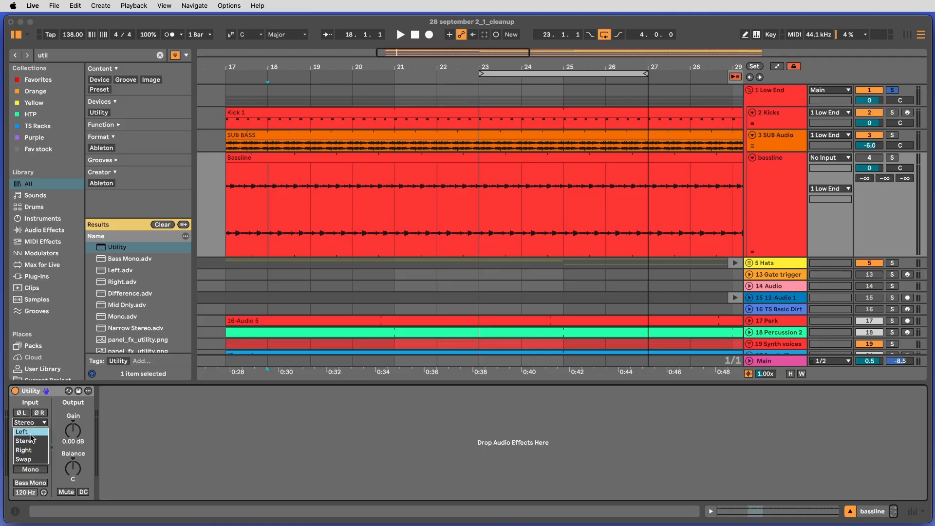
{"action": "left_click", "coordinate": [31, 434]}
{"action": "key", "text": "space"}
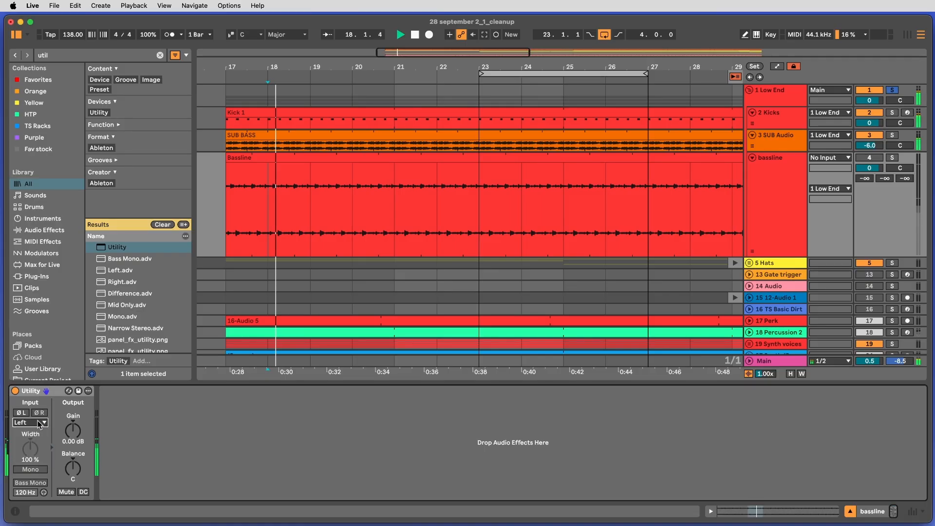
{"action": "left_click", "coordinate": [30, 422]}
{"action": "left_click", "coordinate": [30, 434]}
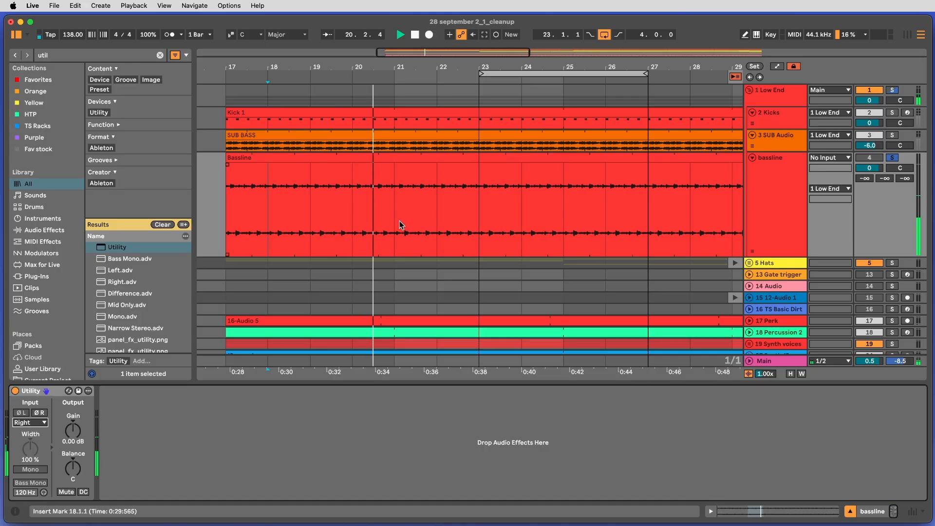
{"action": "left_click", "coordinate": [22, 422]}
{"action": "left_click", "coordinate": [24, 442]}
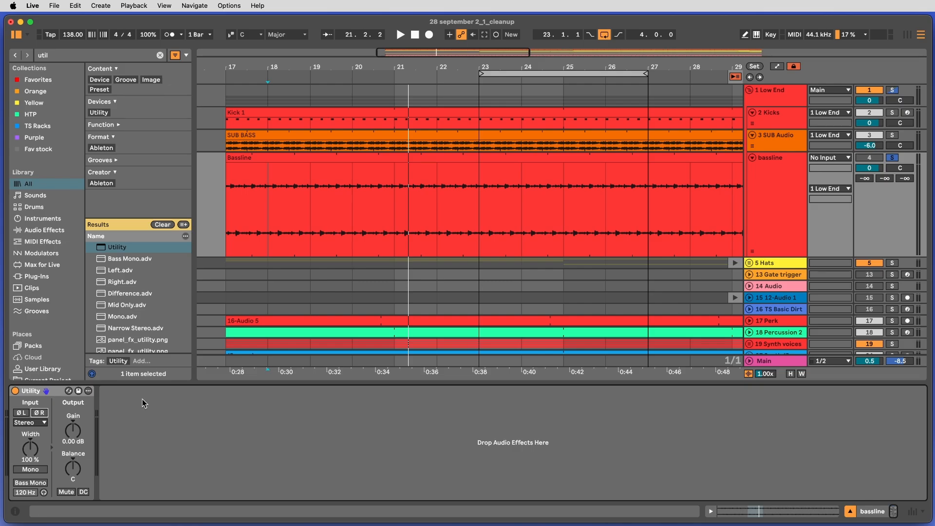
Step: Examine the bassline clip's left and right waveforms around bars 23 to 27
{"action": "left_click_drag", "start_coordinate": [234, 188], "coordinate": [424, 192]}
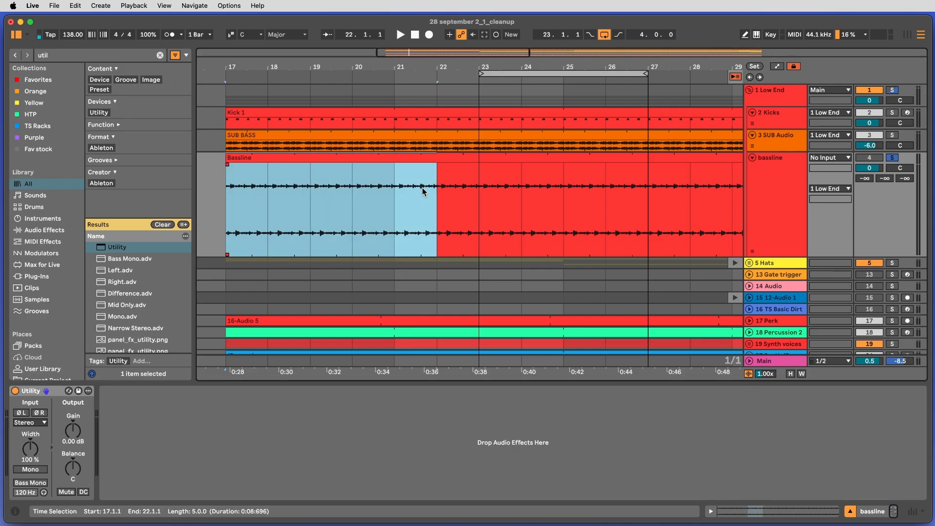
{"action": "left_click_drag", "start_coordinate": [507, 204], "coordinate": [225, 151]}
{"action": "left_click", "coordinate": [767, 195]}
{"action": "left_click", "coordinate": [587, 203]}
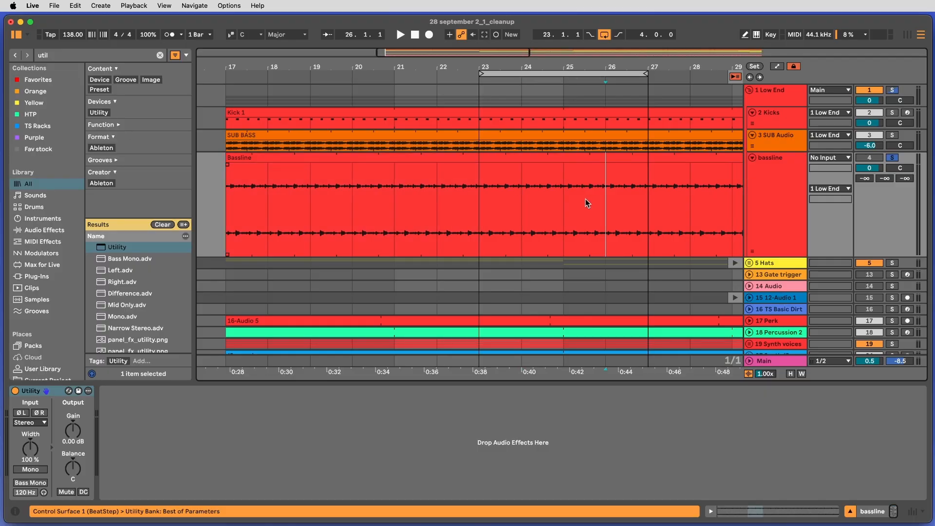
{"action": "left_click_drag", "start_coordinate": [652, 209], "coordinate": [485, 224]}
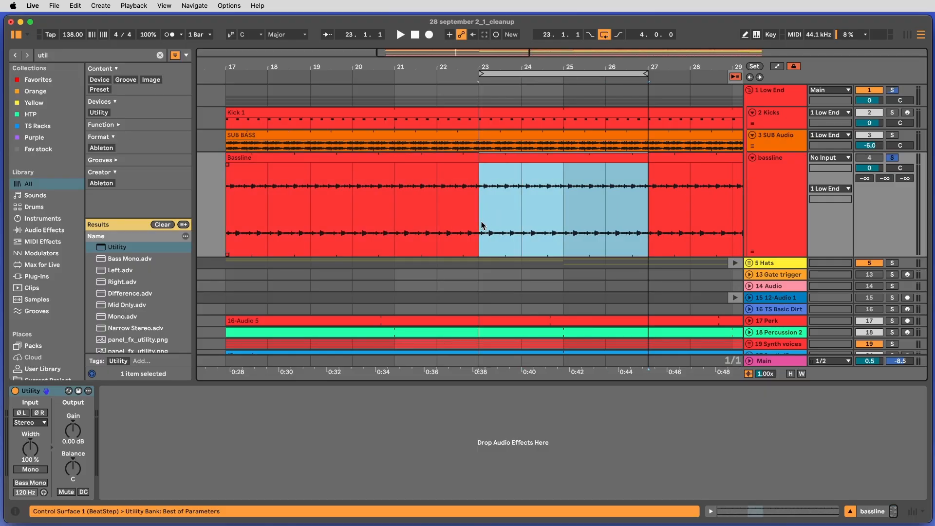
{"action": "left_click_drag", "start_coordinate": [632, 69], "coordinate": [632, 98]}
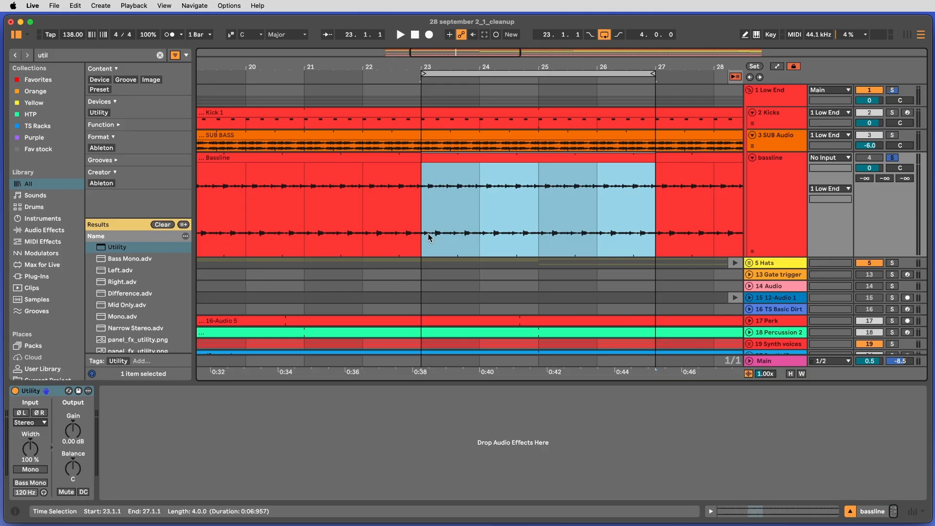
{"action": "left_click", "coordinate": [484, 229]}
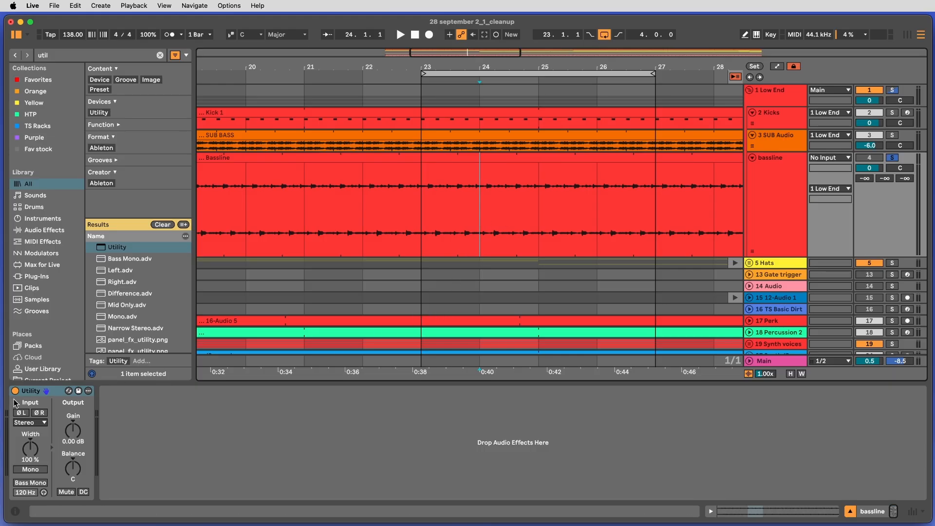
Step: Invert the phase of both the left and right channels in the bassline's Utility and play the track
{"action": "left_click", "coordinate": [42, 413]}
{"action": "left_click", "coordinate": [21, 412]}
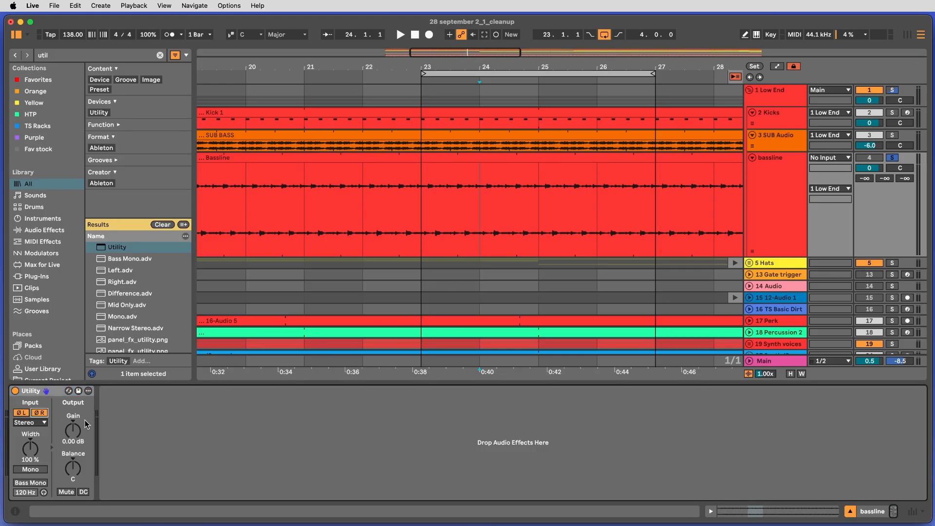
{"action": "left_click", "coordinate": [22, 414]}
{"action": "left_click", "coordinate": [23, 414]}
{"action": "key", "text": "space"}
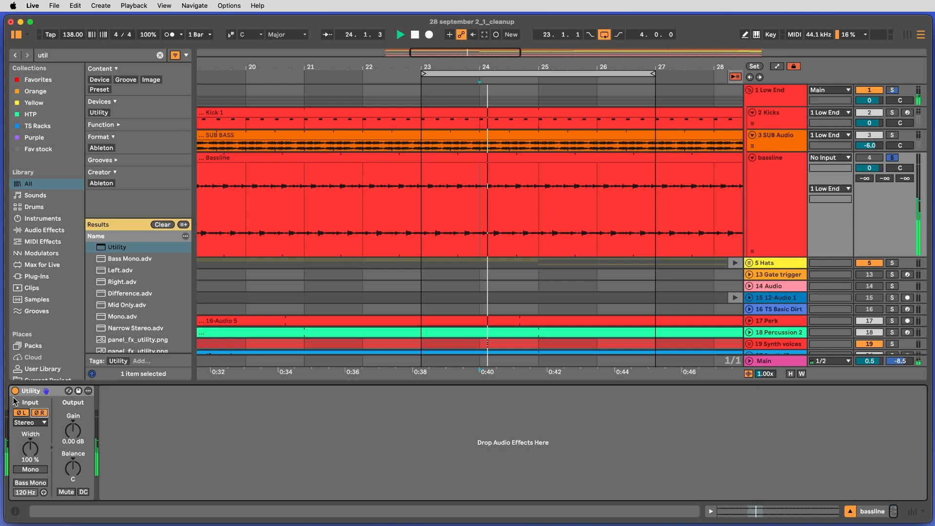
Step: Solo the SUB Audio track together with the bassline during playback
{"action": "left_click", "coordinate": [778, 196]}
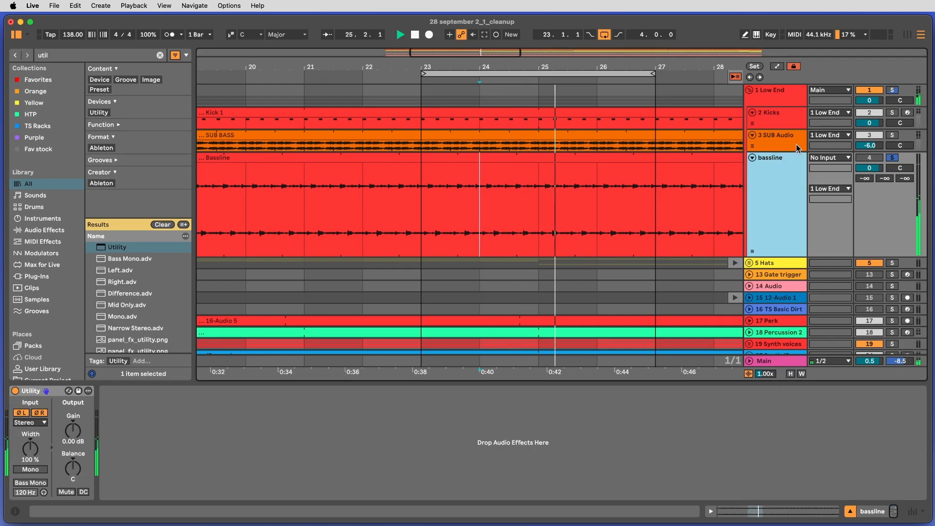
{"action": "left_click", "coordinate": [892, 135]}
{"action": "left_click", "coordinate": [892, 157]}
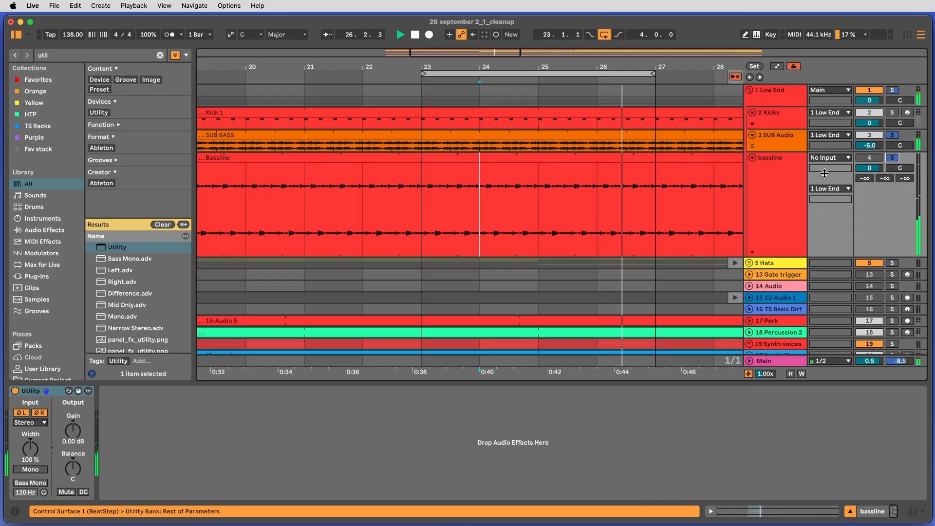
Step: Restart playback from the loop start at bar 23 and switch off the bassline's Utility for comparison
{"action": "key", "text": "space"}
{"action": "key", "text": "space"}
{"action": "left_click", "coordinate": [510, 72]}
{"action": "key", "text": "space"}
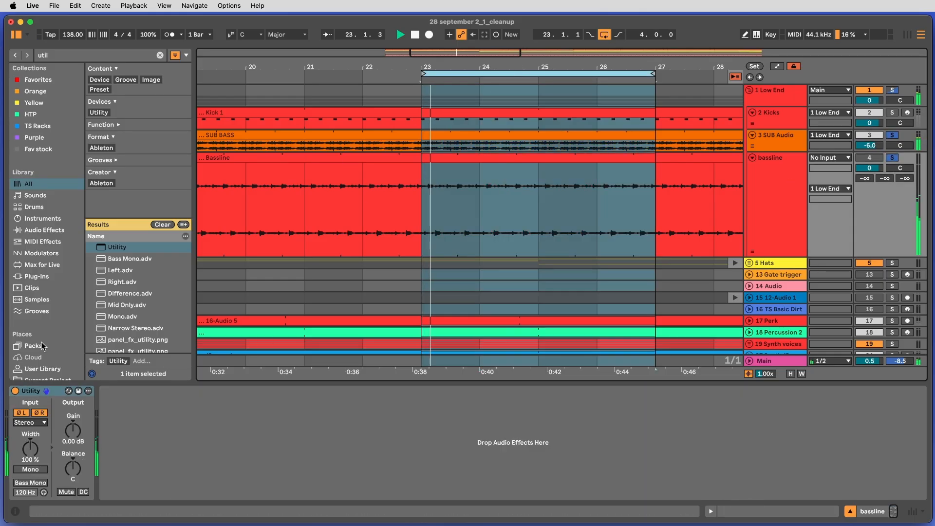
{"action": "left_click", "coordinate": [14, 391]}
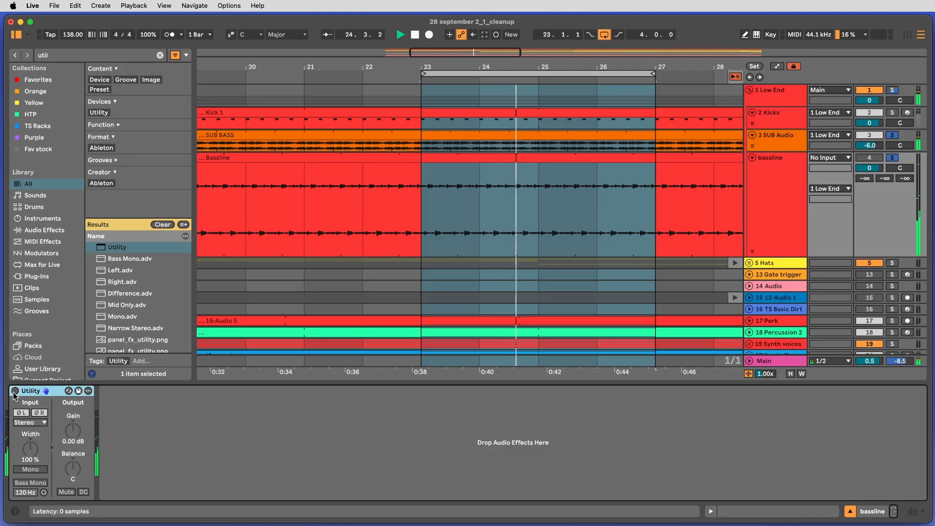
Step: Switch the bassline's Utility back on and solo the Kicks track together with the sub and bassline
{"action": "left_click", "coordinate": [15, 391]}
{"action": "left_click", "coordinate": [892, 112]}
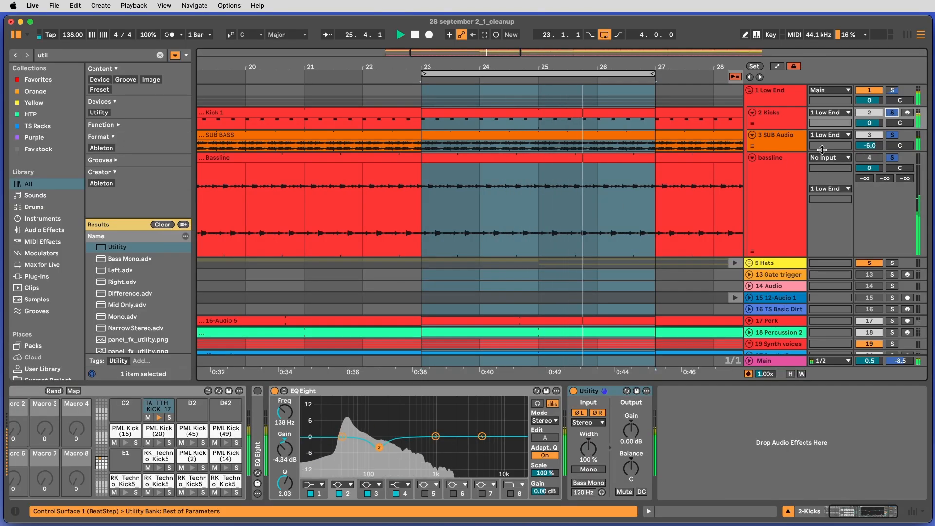
{"action": "left_click", "coordinate": [775, 195]}
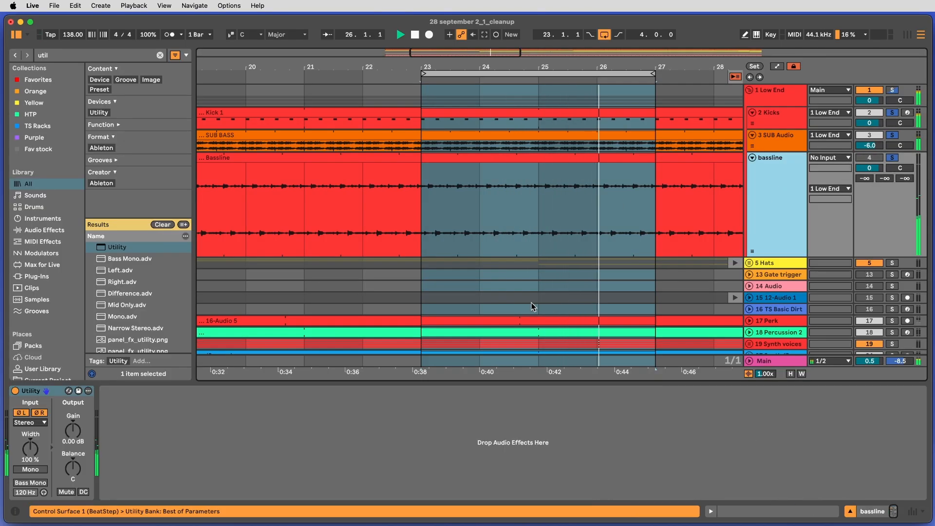
Step: Toggle the bassline's Utility off and on during playback to compare the inverted and original phase
{"action": "left_click", "coordinate": [16, 393]}
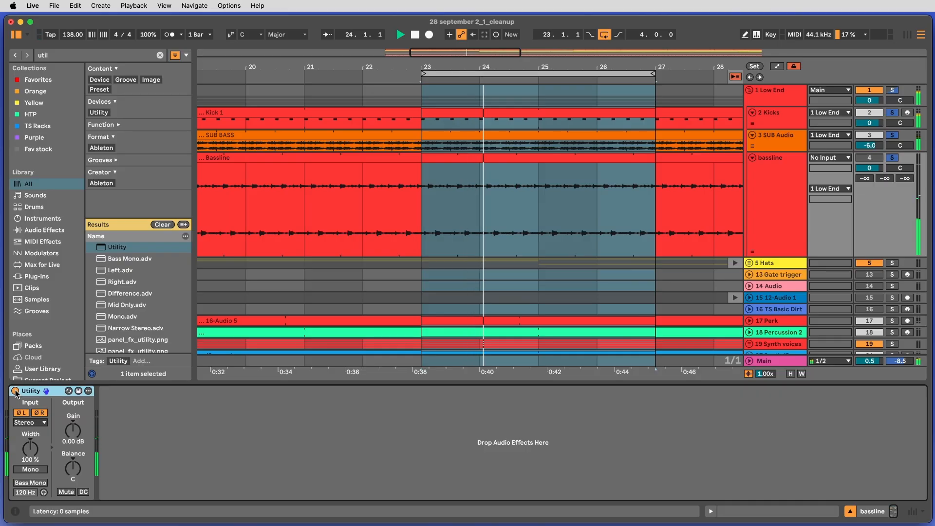
{"action": "left_click", "coordinate": [15, 392]}
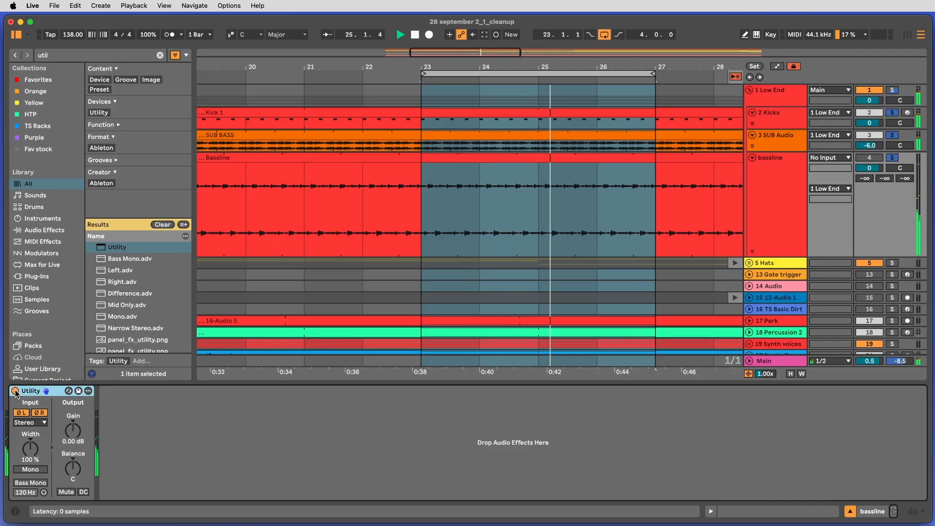
{"action": "left_click", "coordinate": [15, 392]}
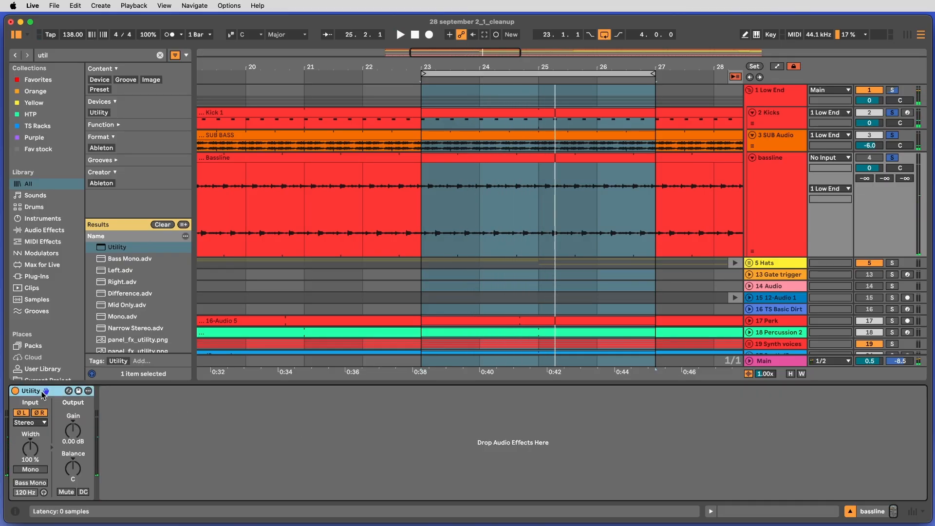
Step: Delete the Utility from the bassline track and search the browser for "gain"
{"action": "key", "text": "Delete"}
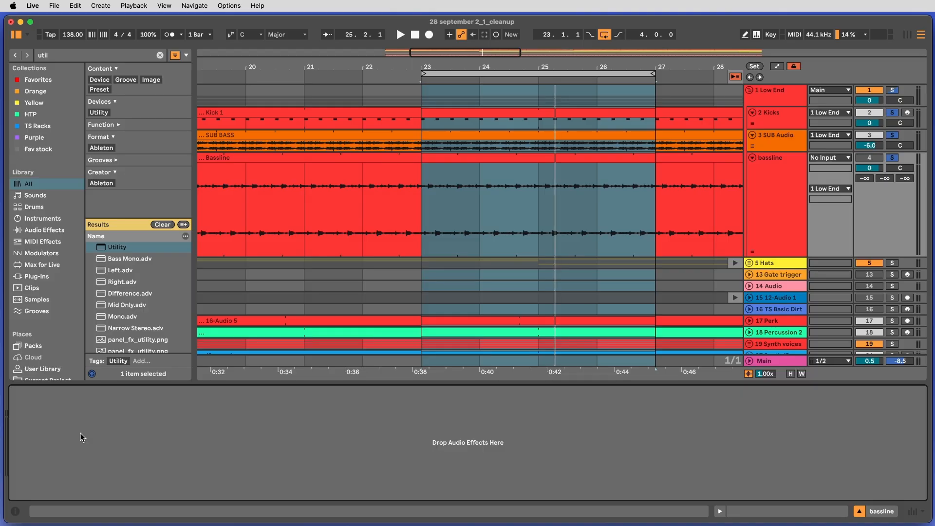
{"action": "key", "text": "super+f"}
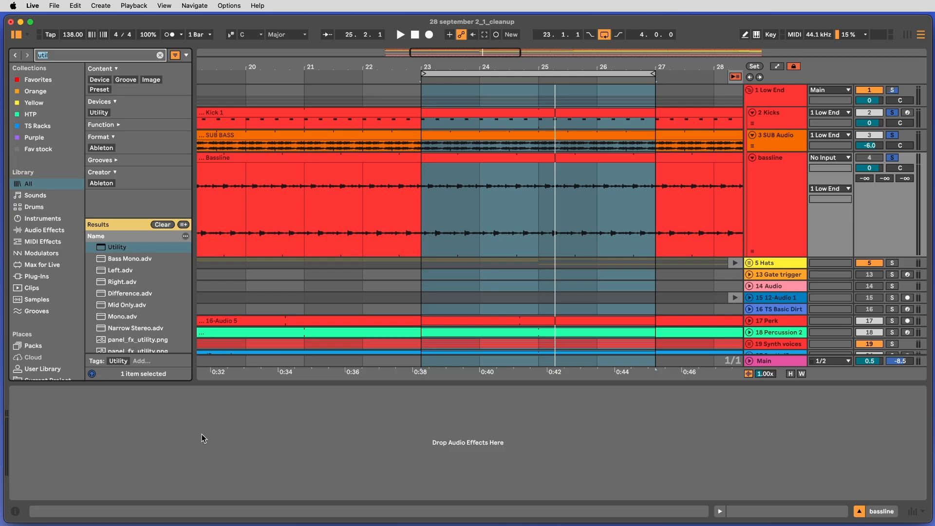
{"action": "type", "text": "gain"}
{"action": "left_click", "coordinate": [201, 435]}
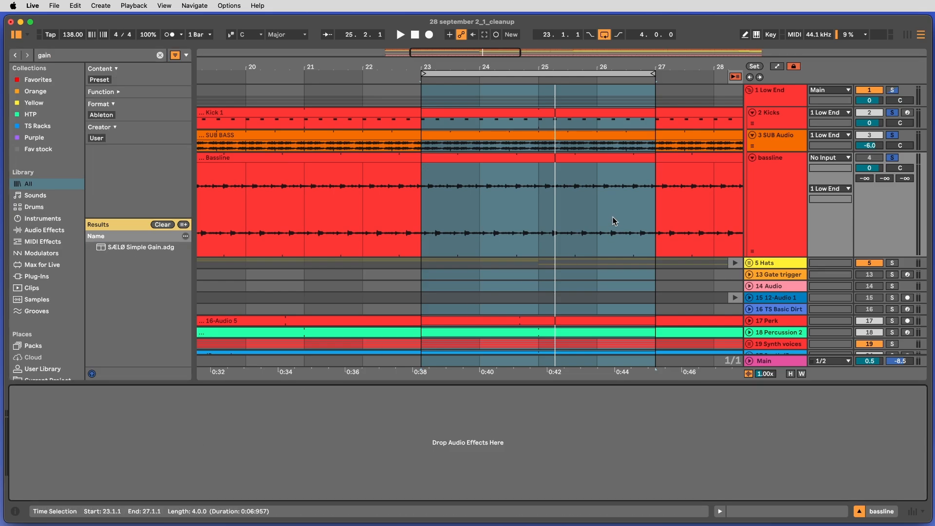
Step: Inspect the Bassline clip's sample settings, the track's volume and its device chain
{"action": "left_click", "coordinate": [616, 161]}
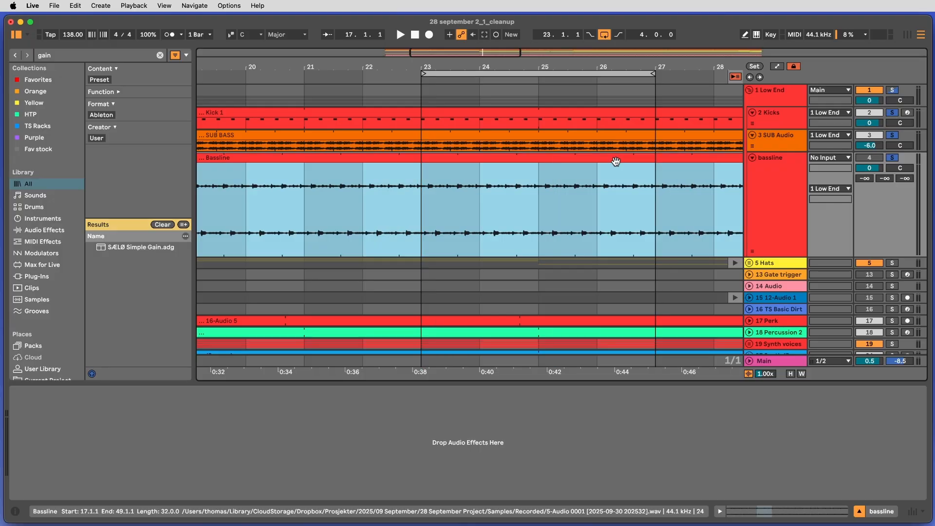
{"action": "left_click", "coordinate": [616, 161]}
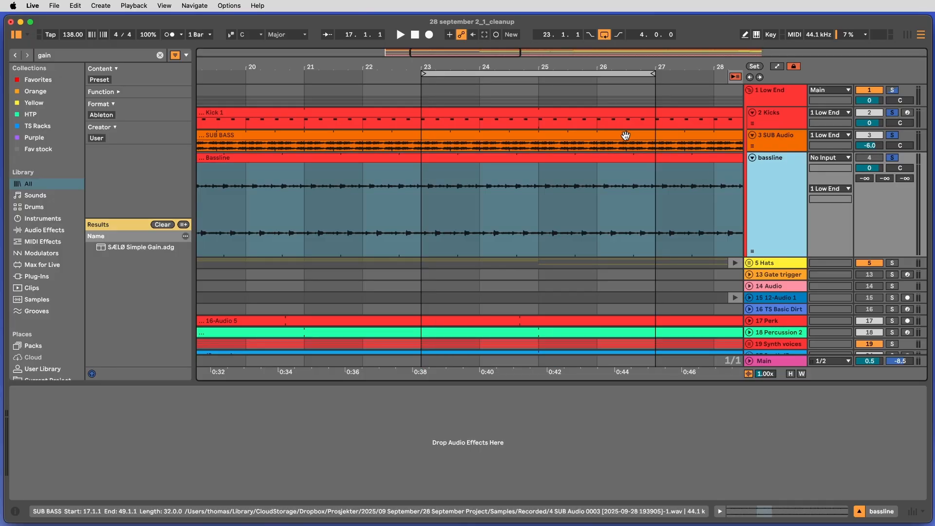
{"action": "double_click", "coordinate": [642, 166]}
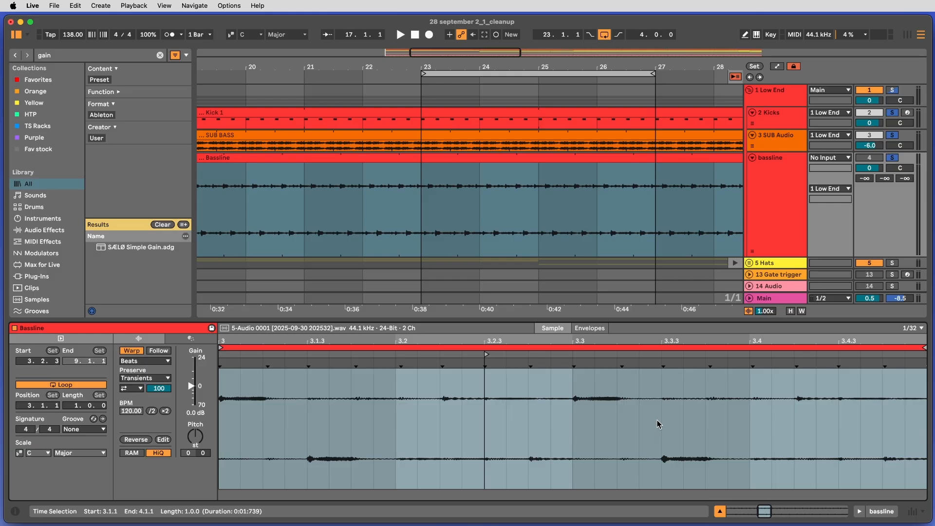
{"action": "left_click", "coordinate": [869, 167]}
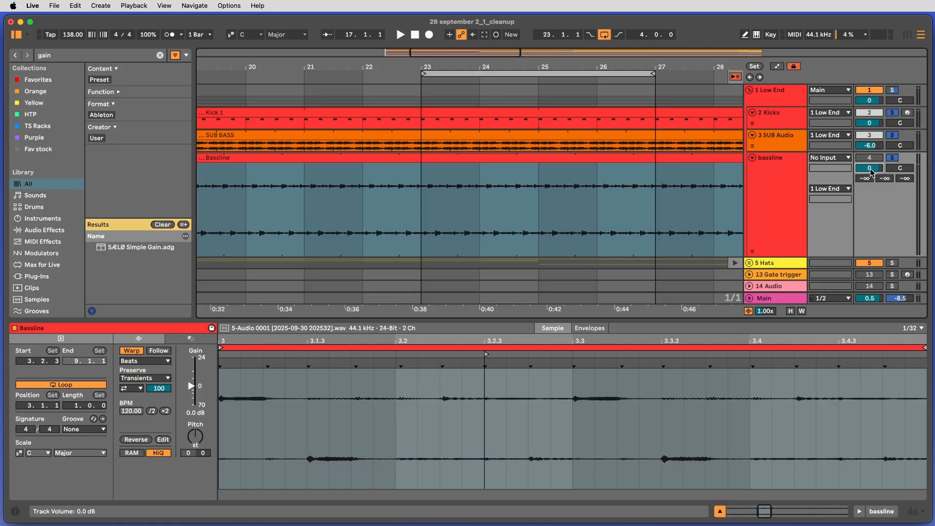
{"action": "left_click", "coordinate": [780, 191]}
{"action": "left_click", "coordinate": [781, 190]}
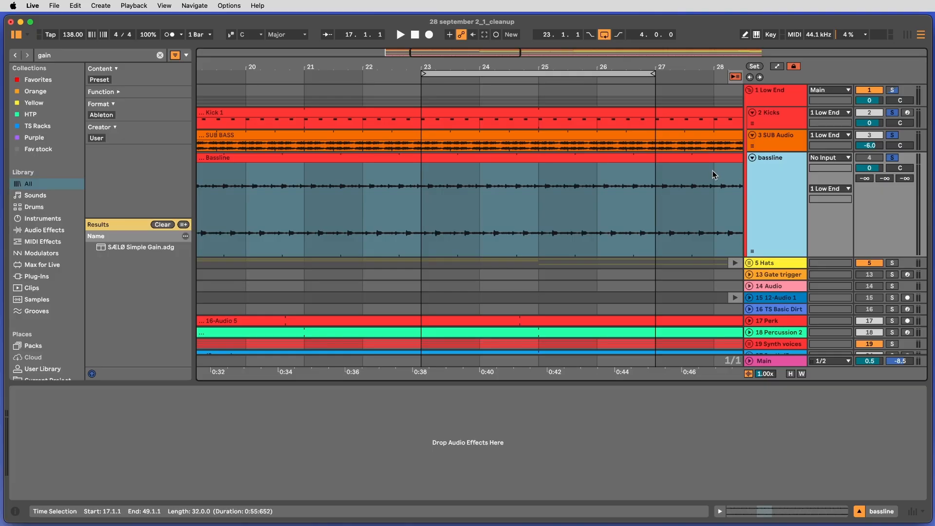
Step: Raise the Bassline clip's gain to 24 dB and reset it to 0 dB
{"action": "left_click", "coordinate": [481, 164]}
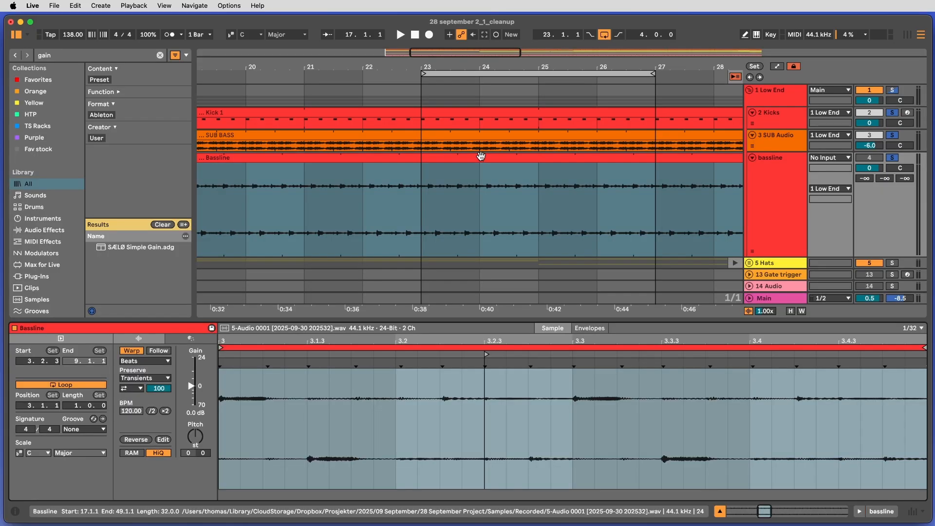
{"action": "left_click_drag", "start_coordinate": [191, 387], "coordinate": [191, 357]}
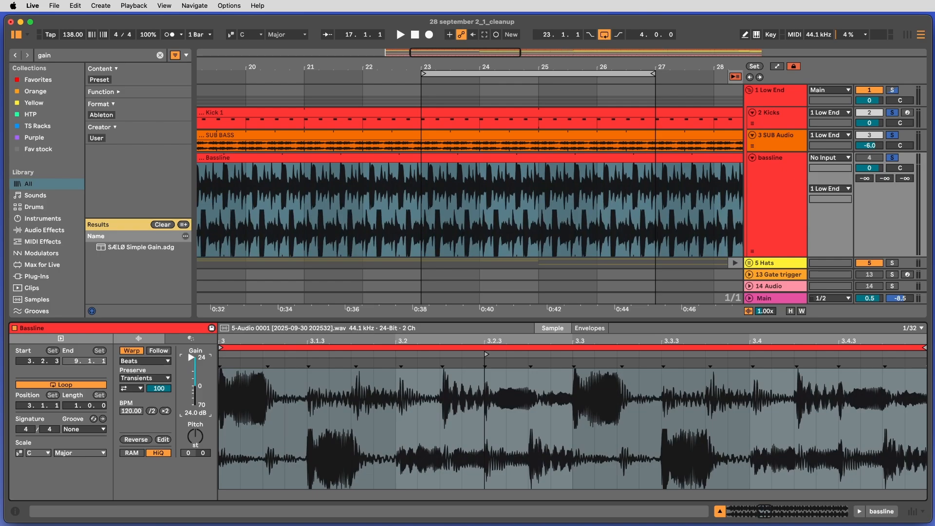
{"action": "double_click", "coordinate": [191, 359]}
Step: Load the SÆLØ Simple Gain rack onto the bassline track
{"action": "left_click", "coordinate": [133, 259]}
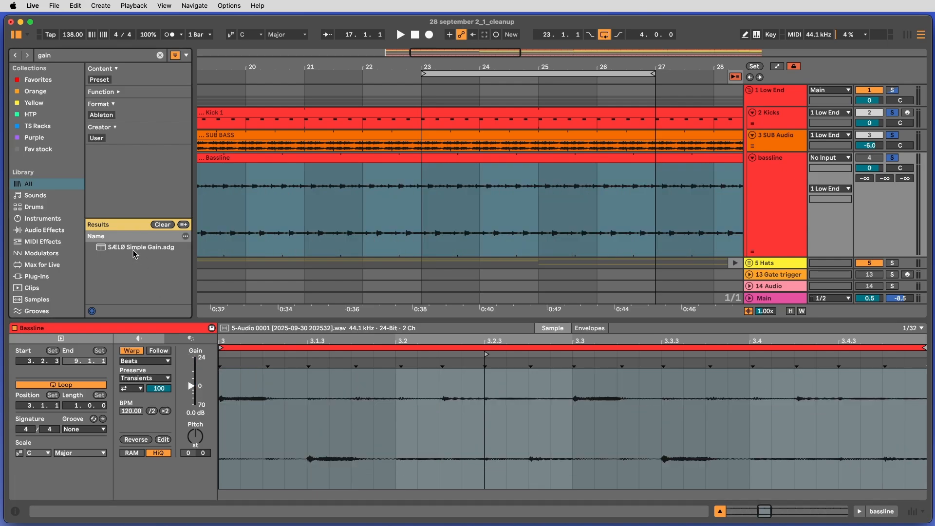
{"action": "double_click", "coordinate": [133, 250]}
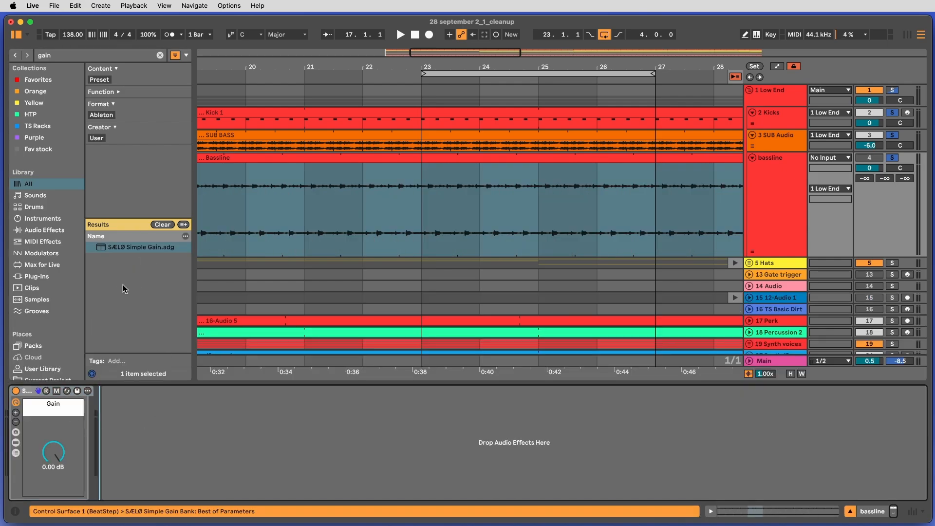
{"action": "left_click", "coordinate": [517, 189]}
{"action": "left_click", "coordinate": [767, 186]}
{"action": "left_click", "coordinate": [221, 429]}
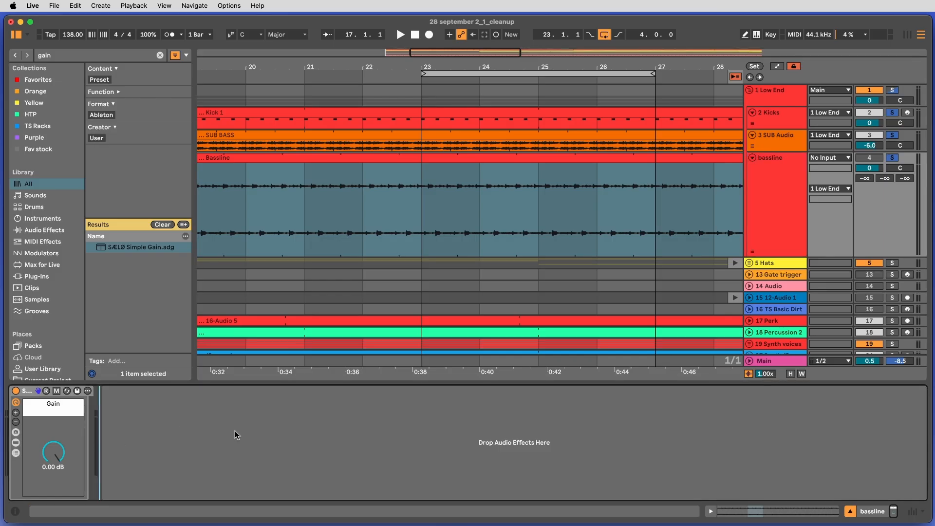
Step: Search the browser for "util" and add a Utility after the gain rack on the bassline track
{"action": "key", "text": "super+f"}
{"action": "key", "text": "BackSpace"}
{"action": "type", "text": "util"}
{"action": "key", "text": "Return"}
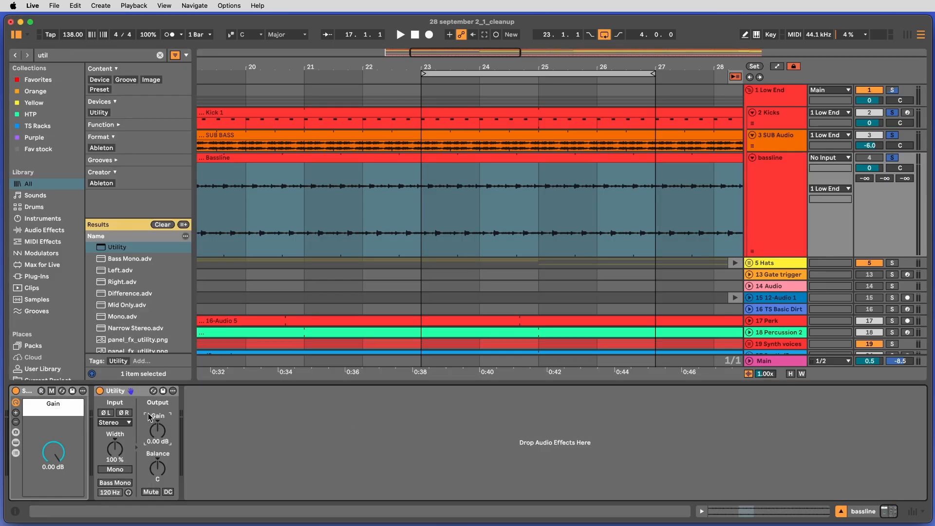
Step: Bypass the Simple Gain rack, raise the Utility's gain to 5.56 dB in automation view, and play the bassline soloed
{"action": "key", "text": "s"}
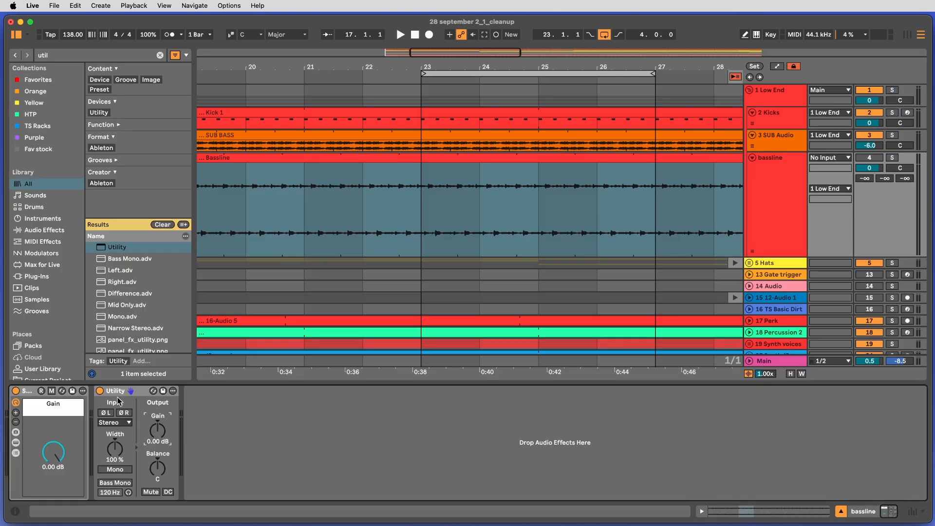
{"action": "left_click", "coordinate": [117, 392]}
{"action": "left_click", "coordinate": [15, 391]}
{"action": "left_click", "coordinate": [158, 429]}
{"action": "key", "text": "a"}
{"action": "left_click_drag", "start_coordinate": [159, 429], "coordinate": [159, 409]}
{"action": "key", "text": "s"}
{"action": "key", "text": "space"}
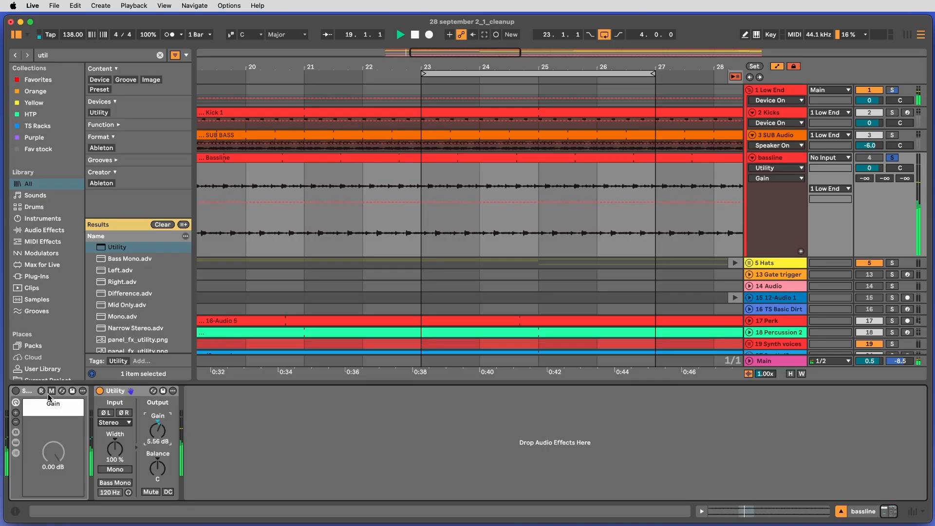
Step: Stop playback, switch the Simple Gain rack back on and move it after the Utility
{"action": "key", "text": "space"}
{"action": "left_click", "coordinate": [15, 391]}
{"action": "left_click_drag", "start_coordinate": [27, 391], "coordinate": [300, 392]}
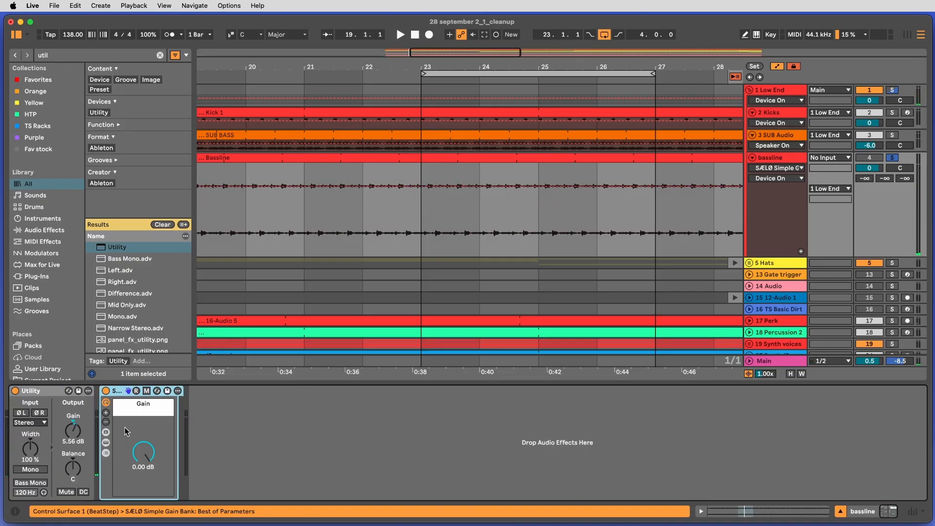
Step: Show the device inside the Simple Gain rack and try adding and removing macro controls
{"action": "left_click", "coordinate": [107, 443]}
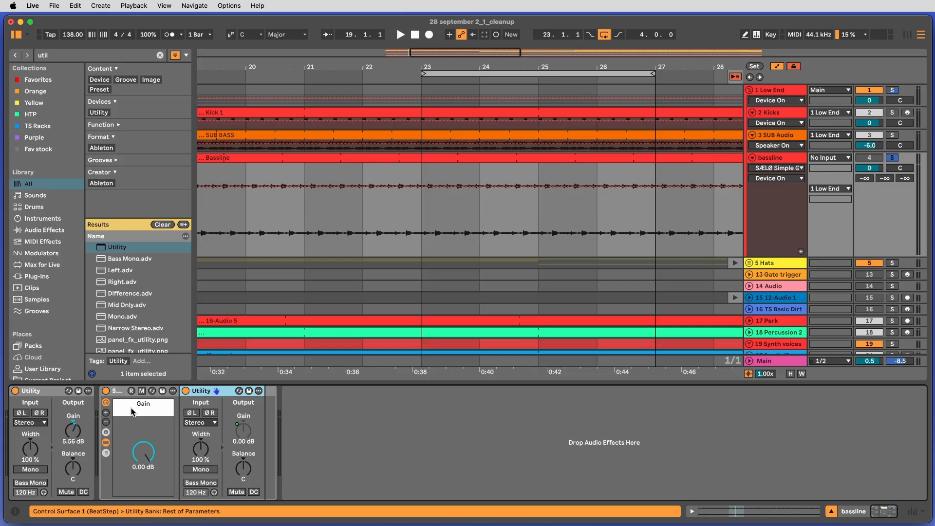
{"action": "left_click", "coordinate": [106, 413]}
{"action": "left_click", "coordinate": [106, 413]}
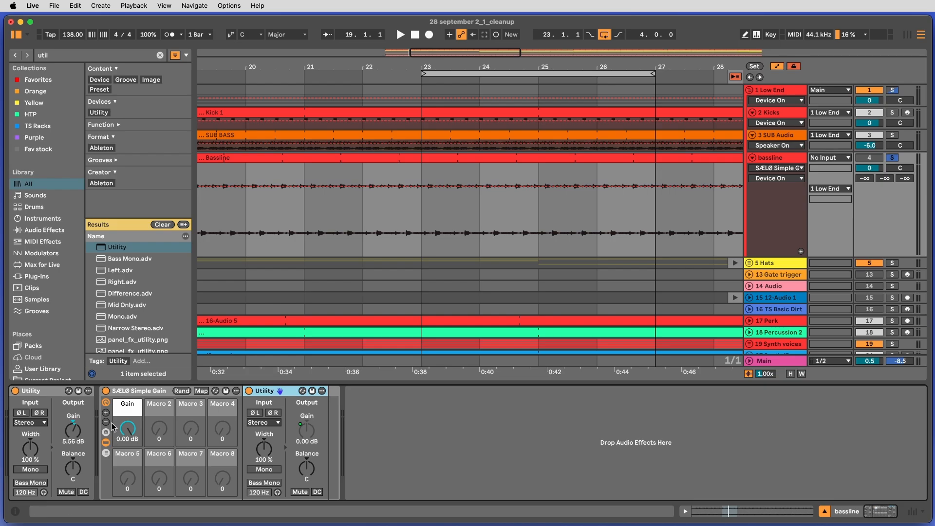
{"action": "left_click", "coordinate": [106, 421]}
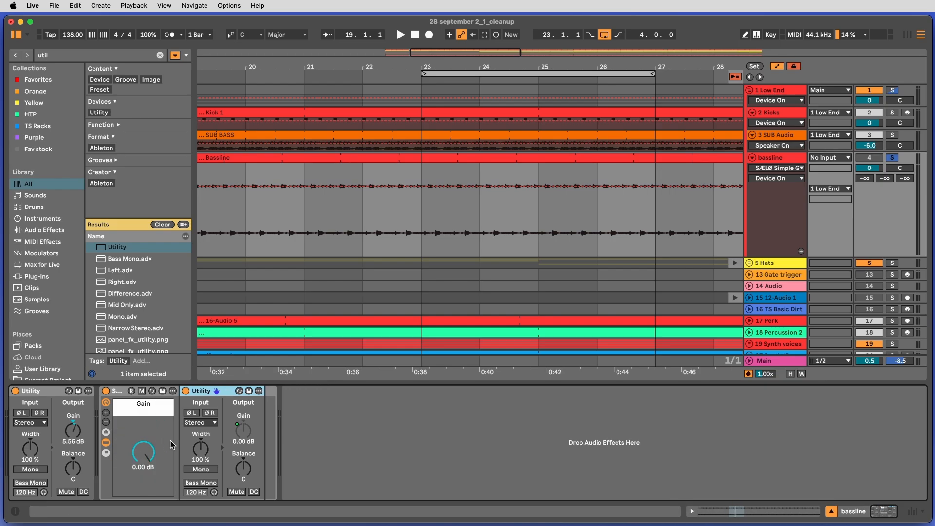
Step: Examine the Gain macro's mapping and its minimum and maximum range in the Simple Gain rack
{"action": "left_click", "coordinate": [142, 392]}
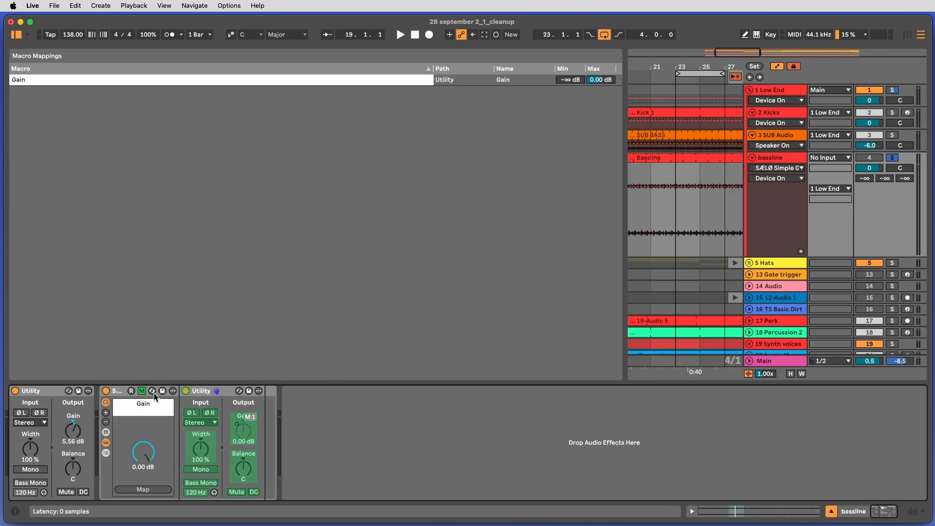
{"action": "left_click_drag", "start_coordinate": [624, 98], "coordinate": [582, 95]}
{"action": "left_click", "coordinate": [564, 79]}
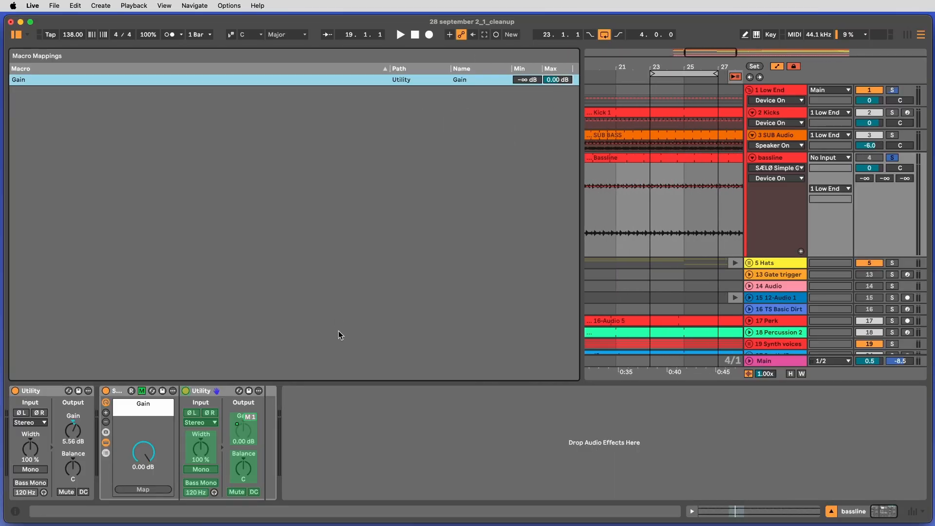
{"action": "left_click", "coordinate": [142, 391]}
Step: Turn the Simple Gain rack's Gain macro far down as a test and delete the rack from the bassline
{"action": "left_click_drag", "start_coordinate": [144, 452], "coordinate": [144, 492]}
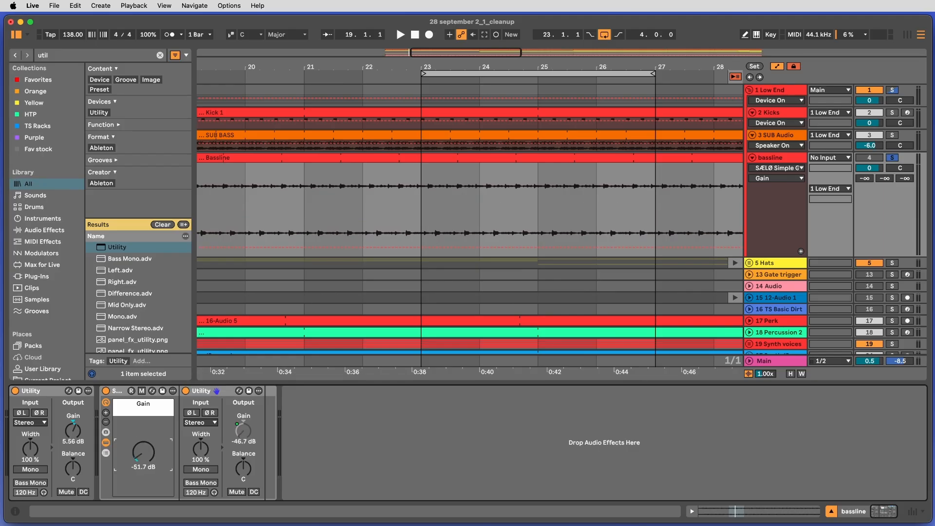
{"action": "left_click_drag", "start_coordinate": [140, 457], "coordinate": [140, 482]}
{"action": "left_click", "coordinate": [117, 405]}
{"action": "left_click", "coordinate": [107, 391]}
{"action": "key", "text": "Delete"}
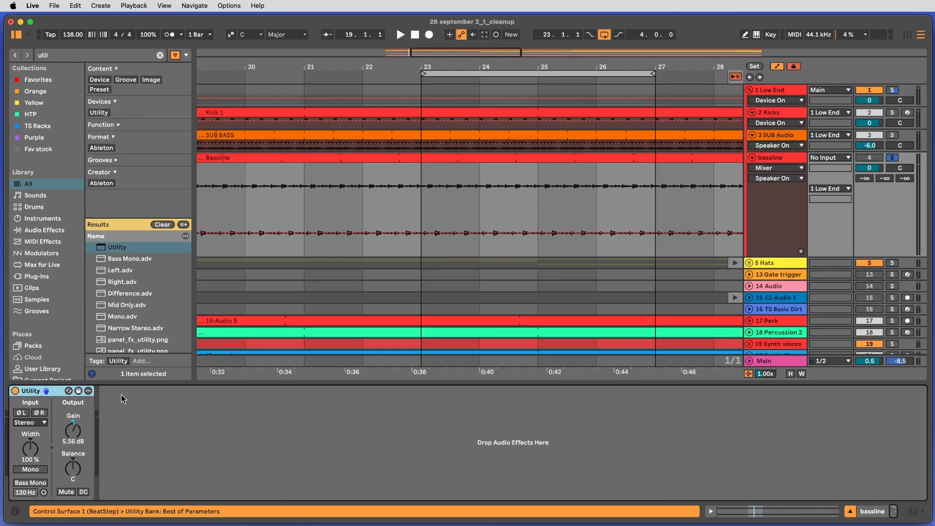
Step: Play the bassline while raising the Utility's gain to about 12 dB, and undo back to 7.22 dB
{"action": "key", "text": "space"}
{"action": "left_click_drag", "start_coordinate": [77, 429], "coordinate": [73, 425]}
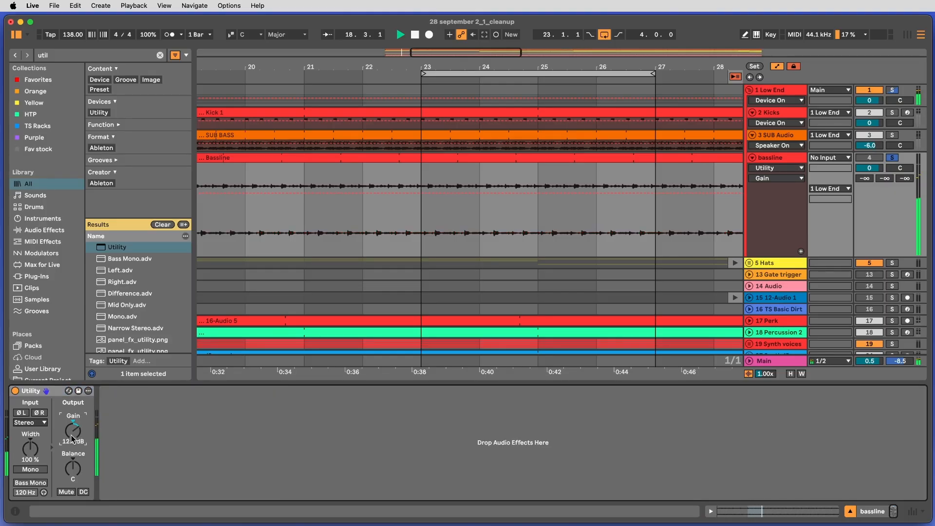
{"action": "key", "text": "super+z"}
{"action": "key", "text": "super+z"}
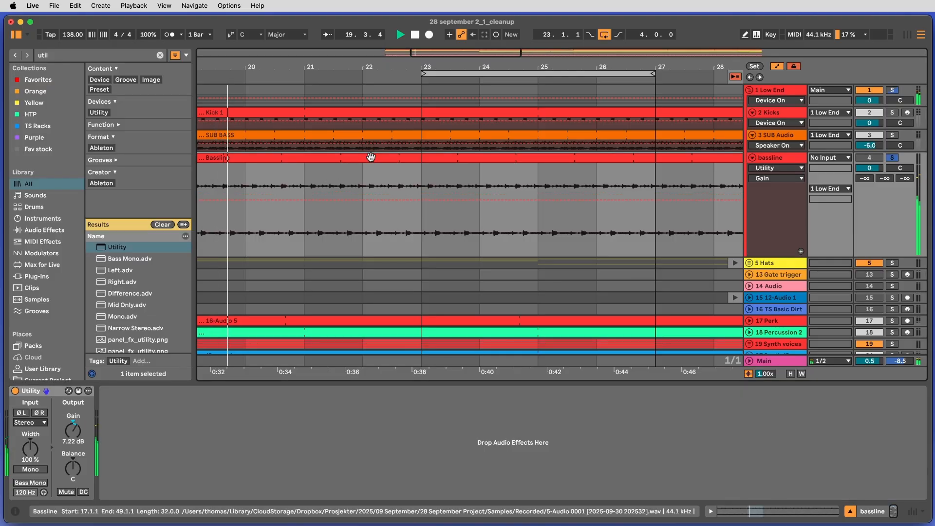
Step: Stop playback, raise the Bassline clip's gain to 15.7 dB and undo that change
{"action": "double_click", "coordinate": [370, 157]}
{"action": "key", "text": "space"}
{"action": "left_click_drag", "start_coordinate": [195, 390], "coordinate": [195, 365]}
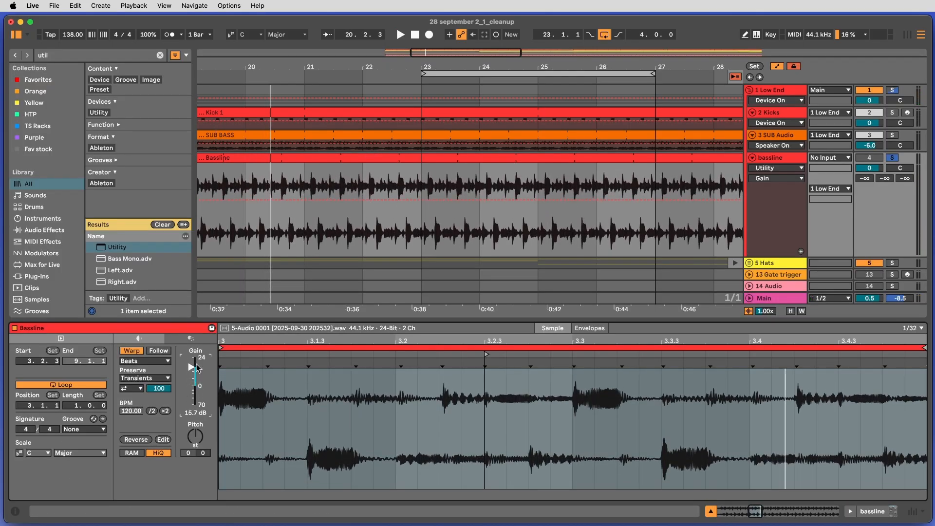
{"action": "key", "text": "super+z"}
Step: Bypass the Utility, raise the Bassline clip's own gain instead, and play the track with its devices shown
{"action": "key", "text": "shift+Tab"}
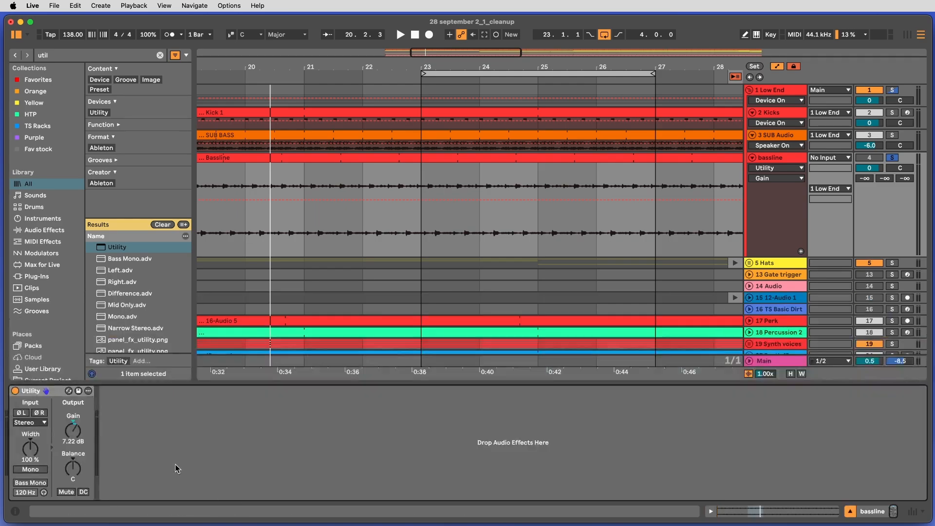
{"action": "key", "text": "shift+Tab"}
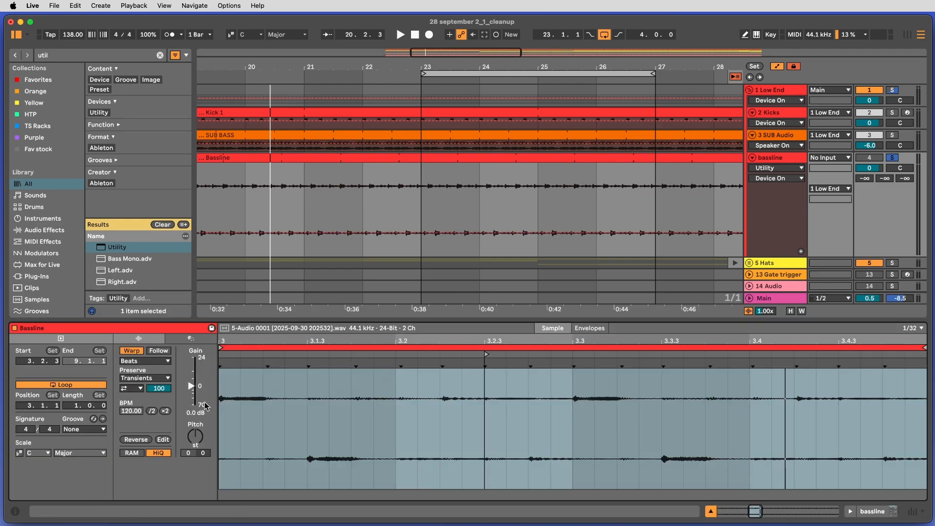
{"action": "key", "text": "space"}
{"action": "left_click", "coordinate": [530, 192]}
{"action": "double_click", "coordinate": [778, 157]}
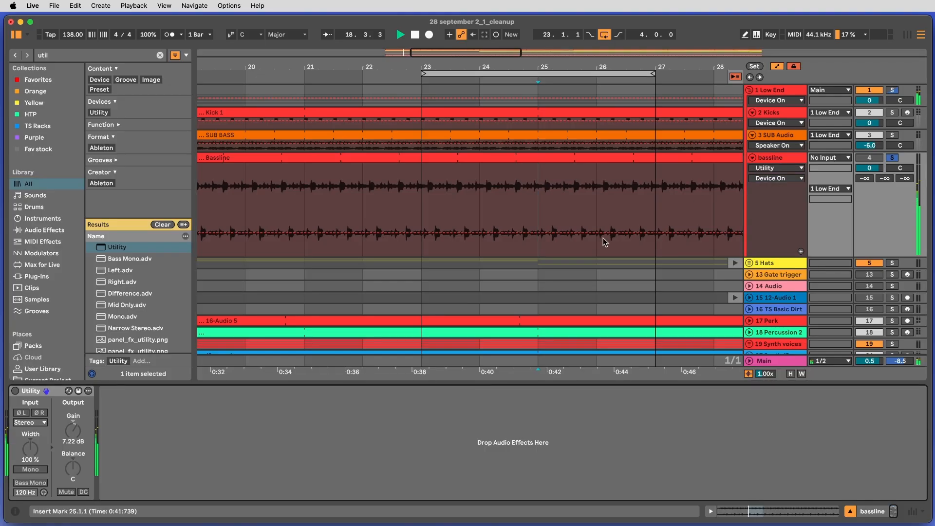
Step: Return the Bassline clip's gain to 0.0 dB and reactivate the Utility with its gain reset to 0.00 dB
{"action": "left_click", "coordinate": [497, 158]}
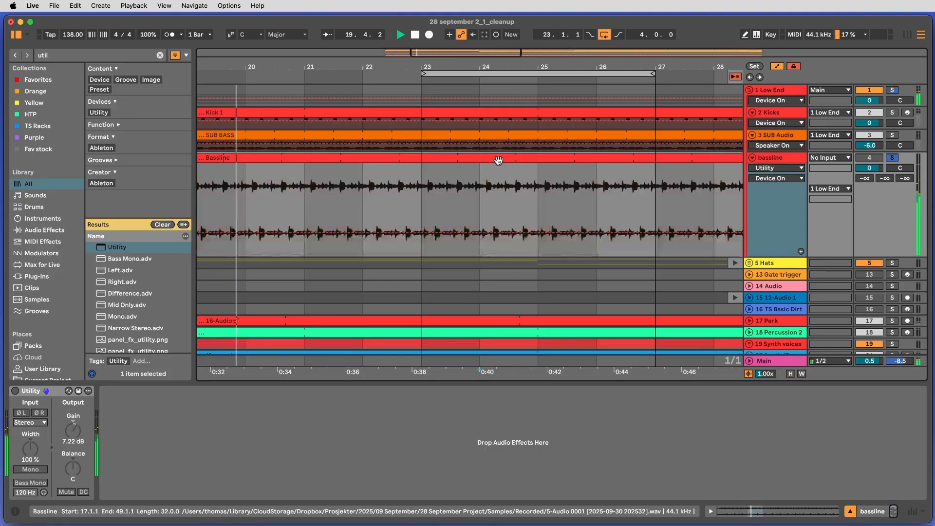
{"action": "left_click_drag", "start_coordinate": [201, 380], "coordinate": [200, 389]}
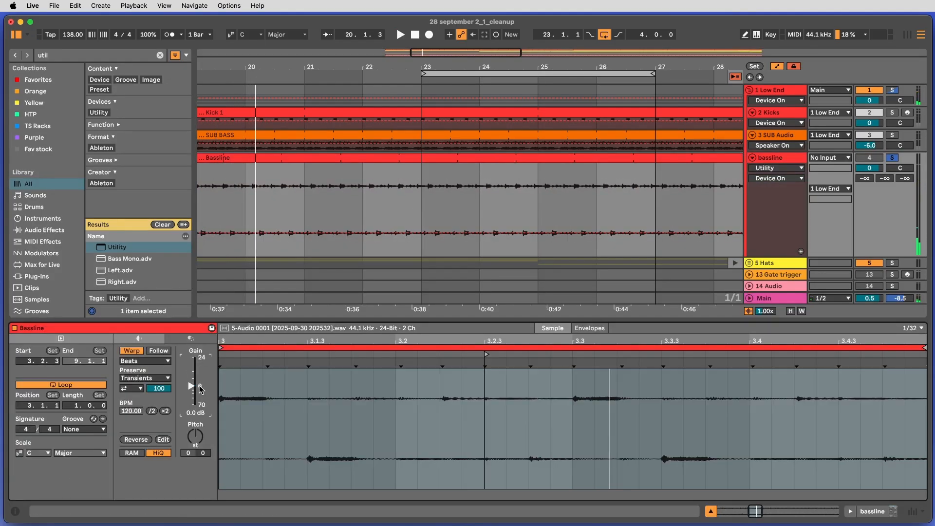
{"action": "left_click", "coordinate": [754, 217]}
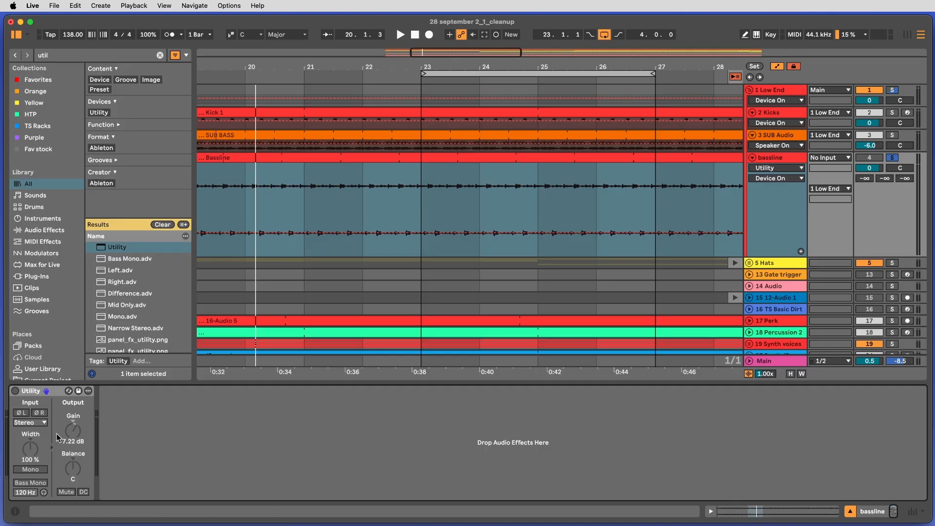
{"action": "left_click", "coordinate": [15, 391]}
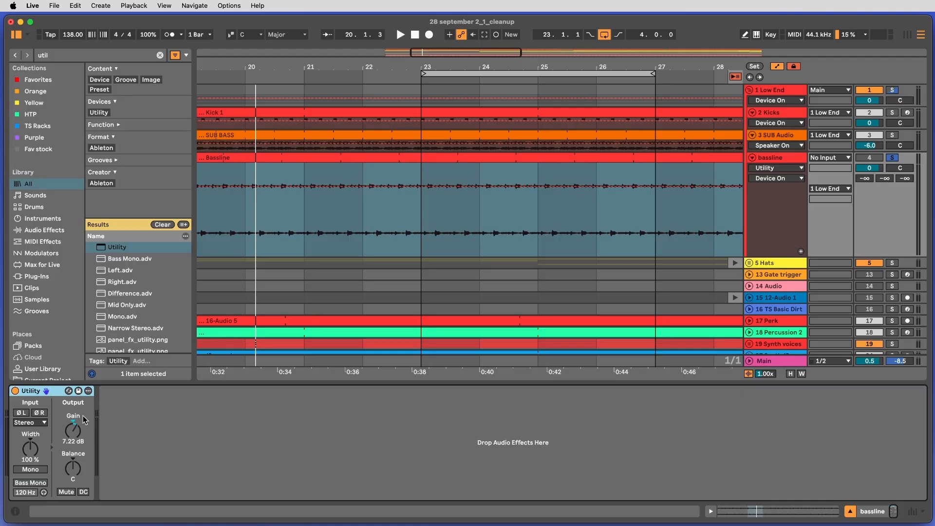
{"action": "double_click", "coordinate": [72, 429]}
Step: Play the bassline at its original level and fit the whole Bassline clip in the arrangement view
{"action": "key", "text": "space"}
{"action": "left_click", "coordinate": [375, 227]}
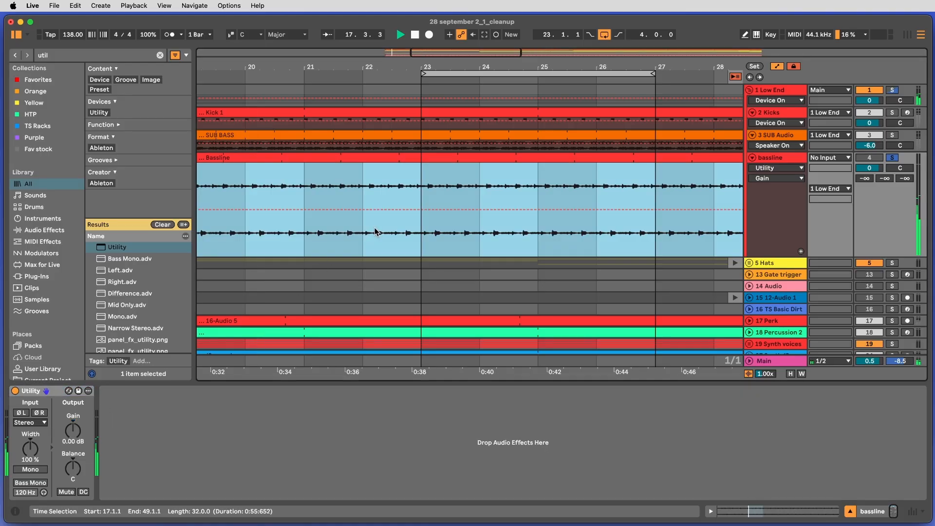
{"action": "key", "text": "z"}
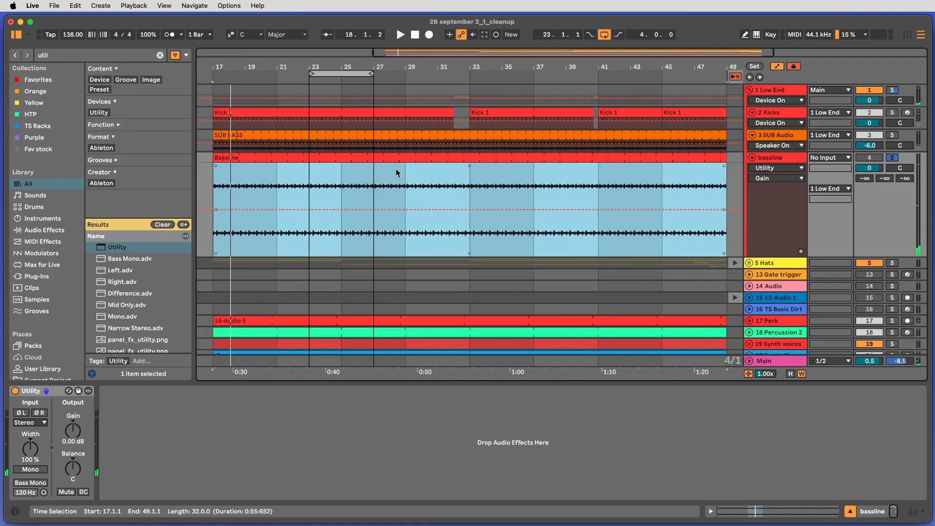
{"action": "left_click", "coordinate": [406, 189]}
{"action": "left_click", "coordinate": [182, 417]}
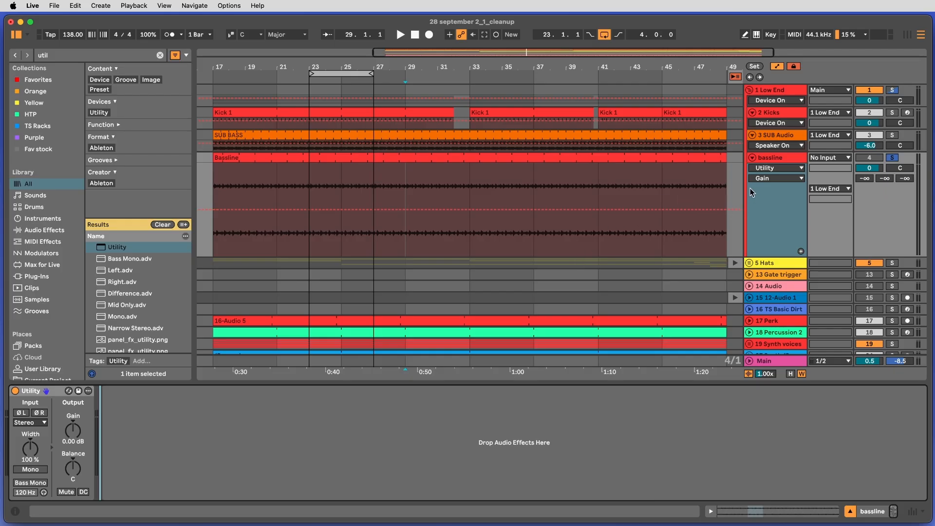
Step: Search the browser for "filter" and add an Auto Filter after the Utility on the bassline track
{"action": "left_click", "coordinate": [784, 157]}
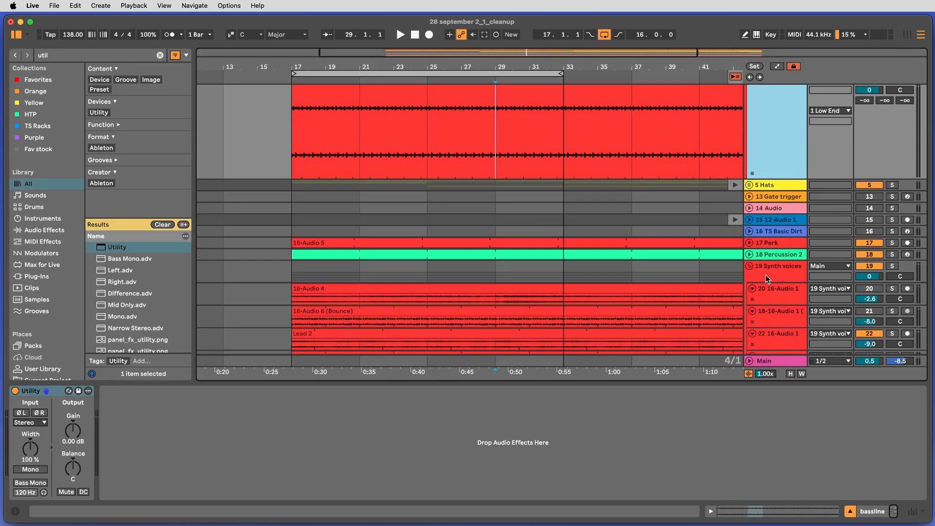
{"action": "key", "text": "super+f"}
{"action": "type", "text": "filter"}
{"action": "key", "text": "Down"}
{"action": "key", "text": "Return"}
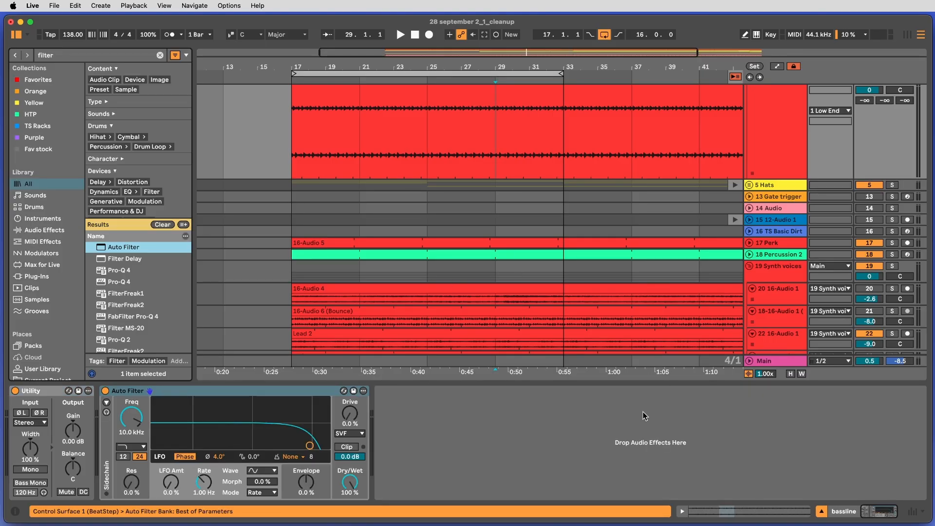
Step: Play the bassline while lowering the Auto Filter's low-pass cutoff to 1.18 kHz with 11 % resonance
{"action": "left_click_drag", "start_coordinate": [253, 452], "coordinate": [228, 445]}
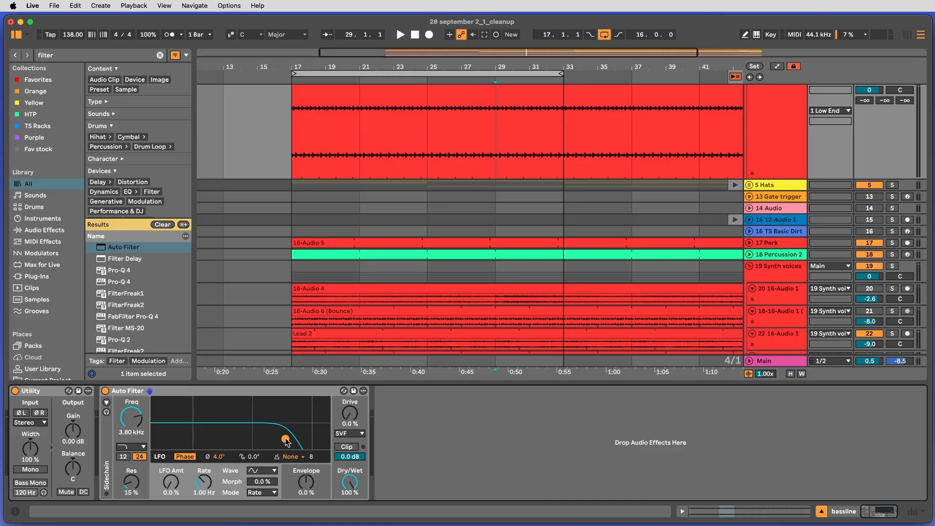
{"action": "key", "text": "space"}
{"action": "left_click_drag", "start_coordinate": [285, 439], "coordinate": [256, 441]}
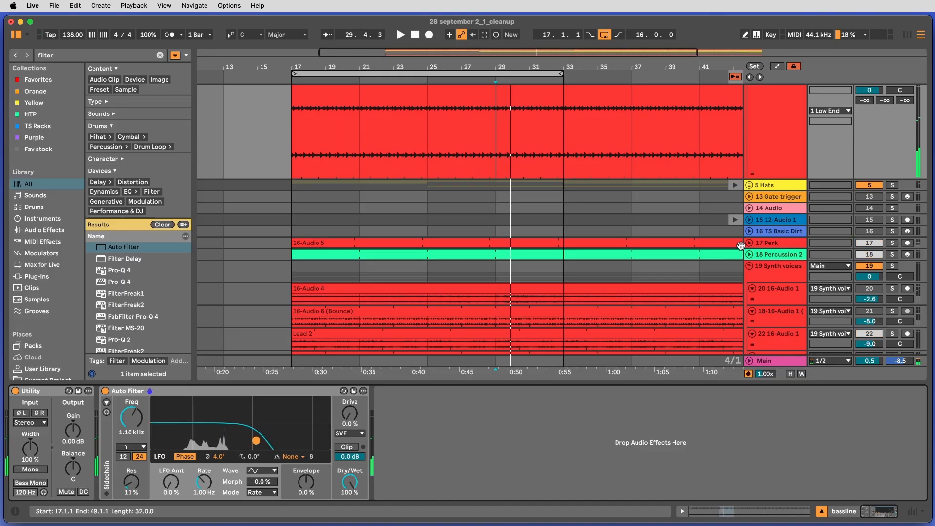
Step: Look through the device chains of the Synth voices, Percussion 2 and Hats tracks, and return to the bassline
{"action": "left_click", "coordinate": [777, 272]}
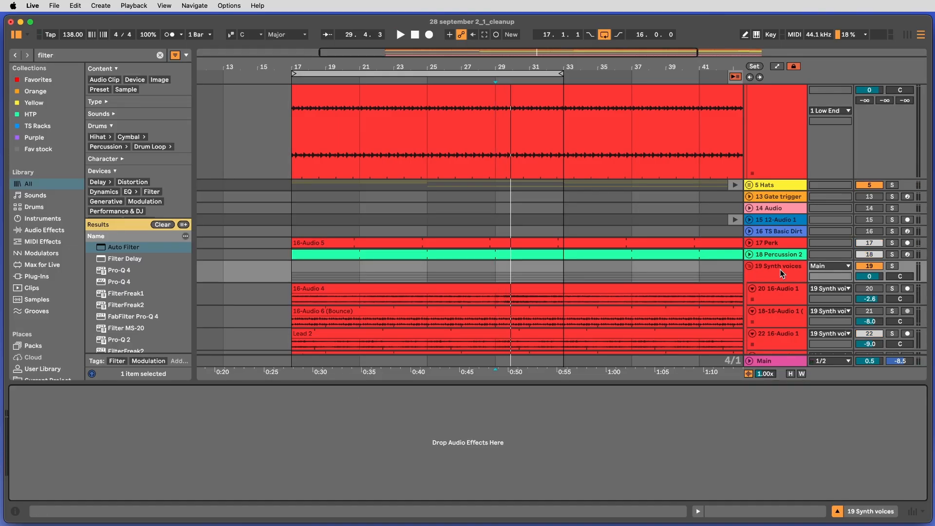
{"action": "left_click", "coordinate": [778, 256]}
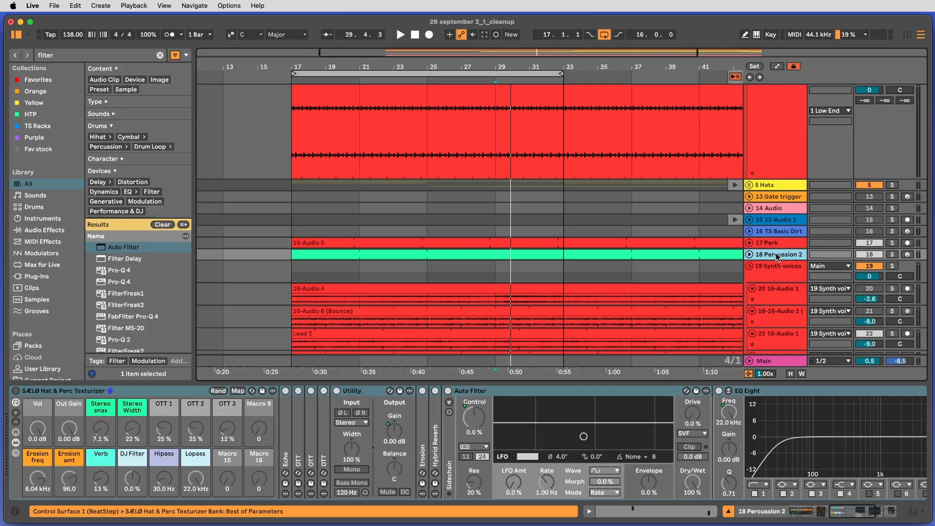
{"action": "left_click_drag", "start_coordinate": [709, 450], "coordinate": [239, 468]}
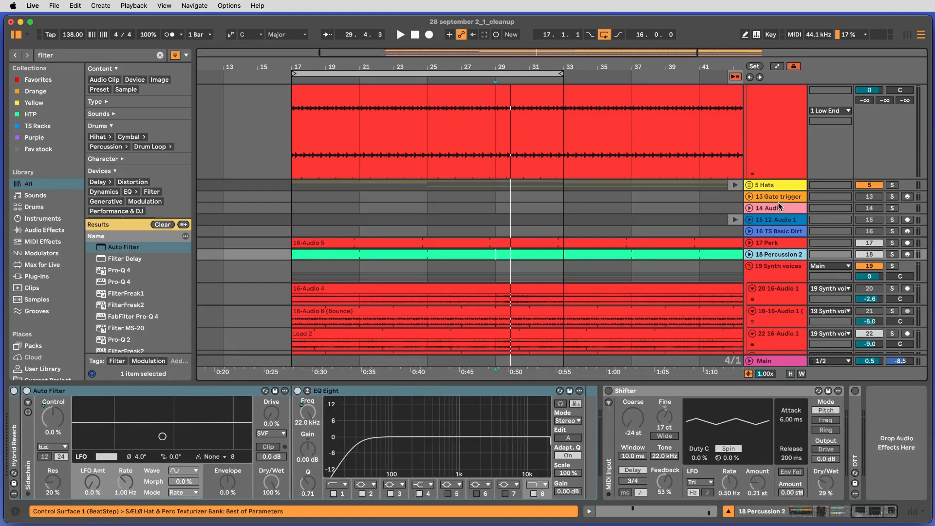
{"action": "left_click", "coordinate": [786, 184]}
{"action": "left_click", "coordinate": [785, 162]}
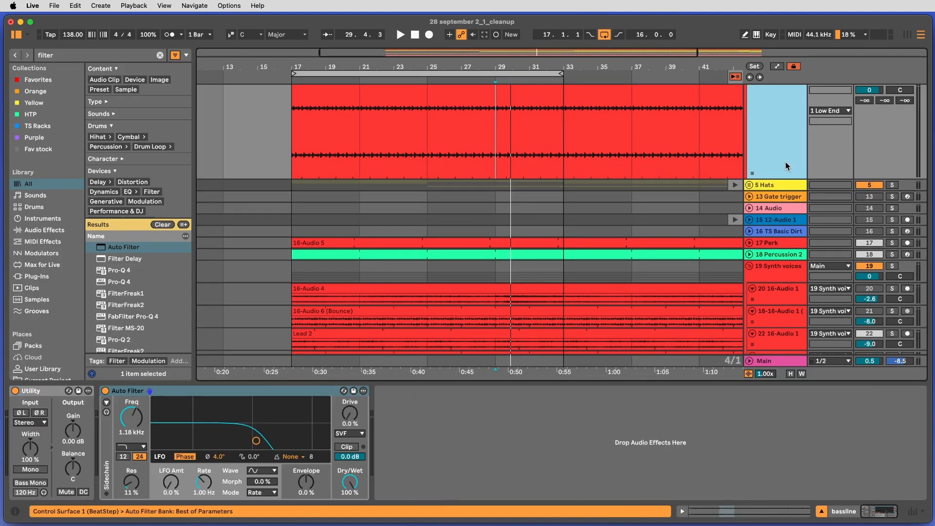
{"action": "scroll", "coordinate": [752, 190], "scroll_direction": "up", "scroll_amount": 3}
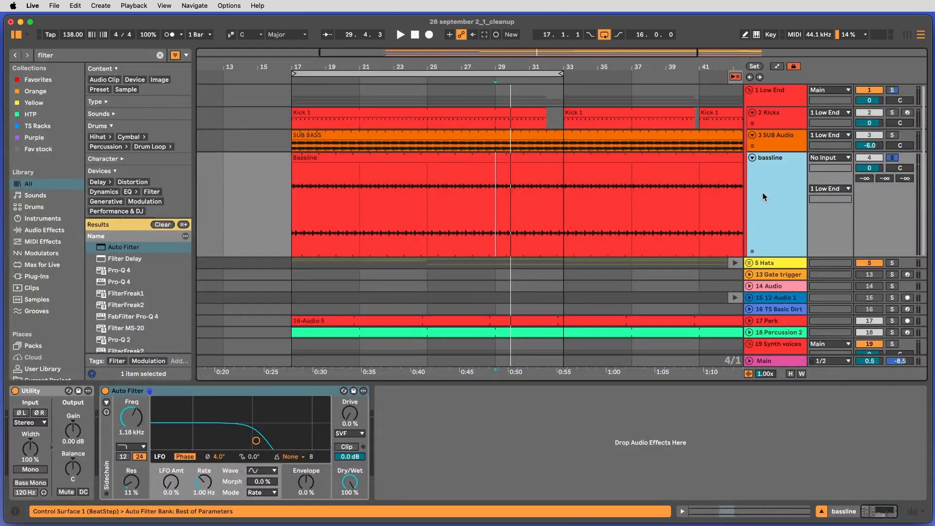
Step: Move the Auto Filter from the bassline track to the 19 Synth voices group
{"action": "left_click", "coordinate": [152, 392]}
{"action": "left_click", "coordinate": [749, 344]}
{"action": "left_click", "coordinate": [773, 305]}
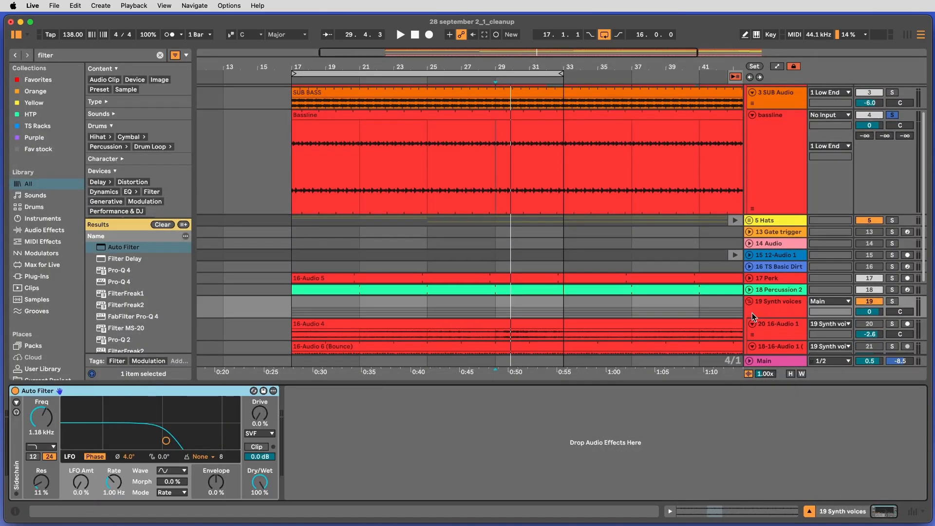
Step: During playback, set the Synth voices Auto Filter to a 5.99 kHz cutoff, 0.4 % LFO amount and 0.17 Hz rate
{"action": "scroll", "coordinate": [493, 307], "scroll_direction": "down", "scroll_amount": 4}
{"action": "left_click_drag", "start_coordinate": [166, 440], "coordinate": [219, 440]}
{"action": "key", "text": "s"}
{"action": "key", "text": "space"}
{"action": "left_click_drag", "start_coordinate": [43, 422], "coordinate": [43, 432]}
{"action": "left_click", "coordinate": [81, 481]}
{"action": "left_click_drag", "start_coordinate": [81, 481], "coordinate": [114, 502]}
{"action": "key", "text": "space"}
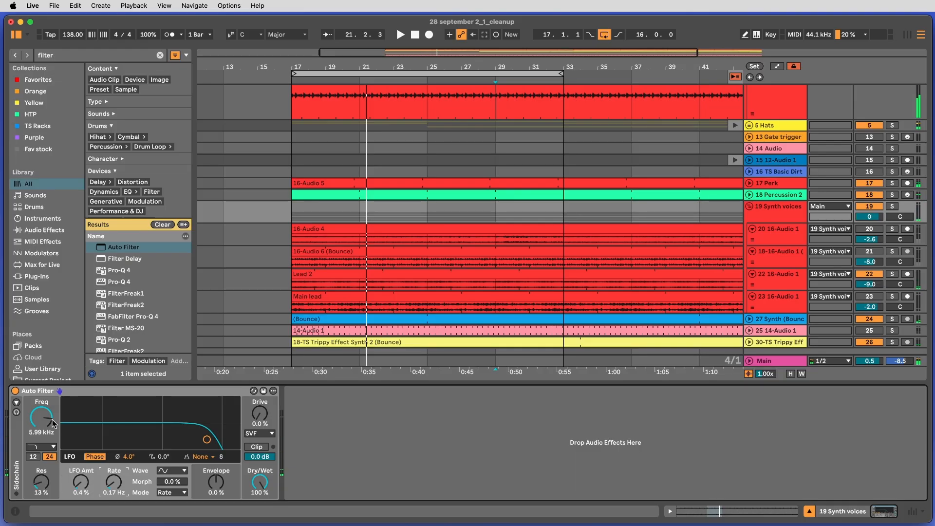
Step: Solo the Synth voices group and set its Auto Filter to a 2.78 kHz cutoff, 2.8 % LFO amount and 0.12 Hz rate
{"action": "key", "text": "space"}
{"action": "left_click_drag", "start_coordinate": [42, 418], "coordinate": [42, 438]}
{"action": "left_click_drag", "start_coordinate": [81, 482], "coordinate": [80, 478]}
Step: Play the soloed synths while setting the Auto Filter's cutoff to 1.29 kHz, LFO amount to 20 % and resonance to 15 %
{"action": "key", "text": "space"}
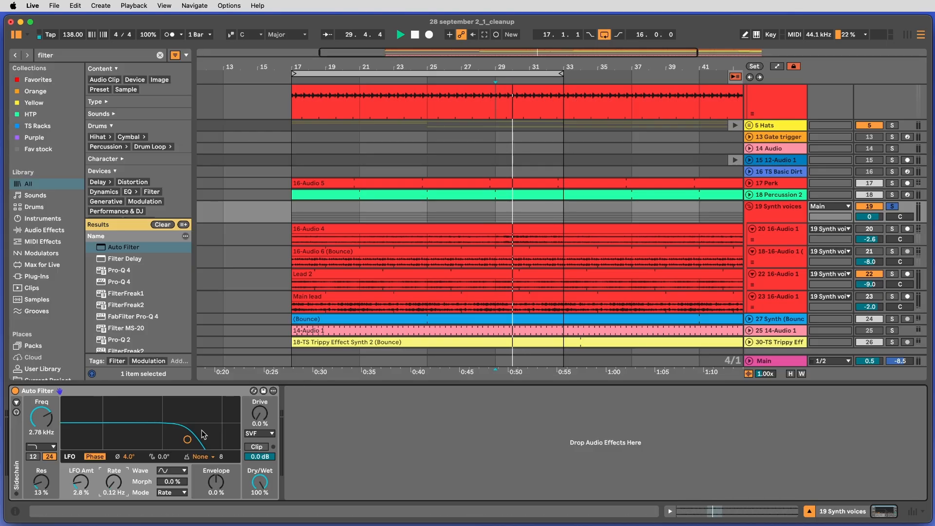
{"action": "left_click_drag", "start_coordinate": [41, 418], "coordinate": [41, 432]}
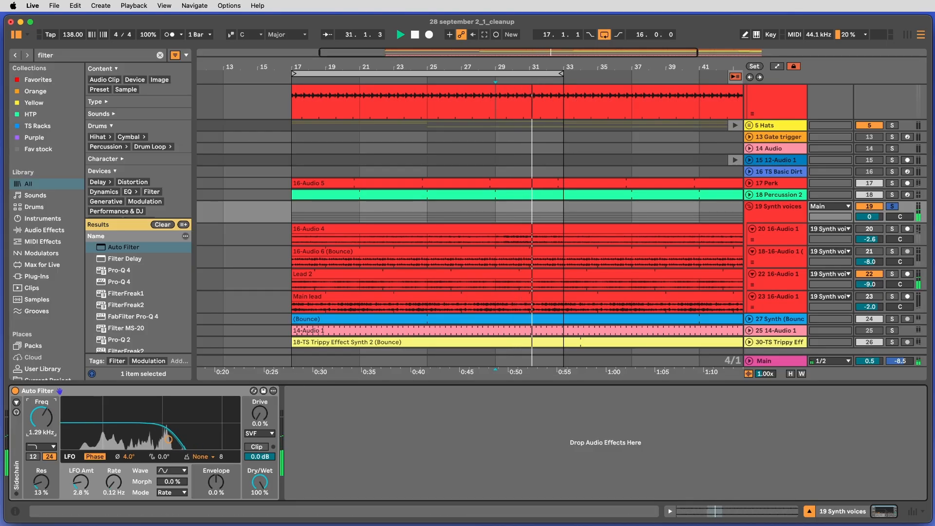
{"action": "left_click_drag", "start_coordinate": [81, 482], "coordinate": [81, 462]}
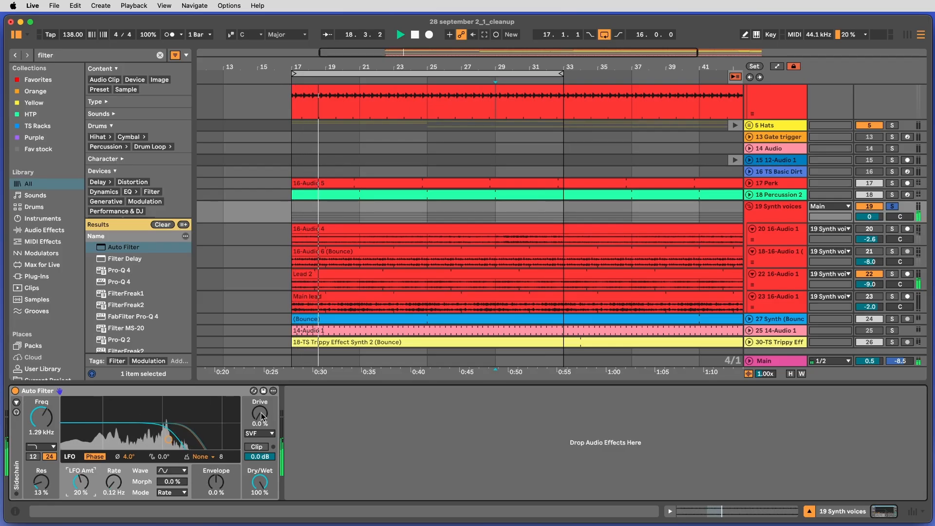
{"action": "left_click_drag", "start_coordinate": [41, 482], "coordinate": [42, 480]}
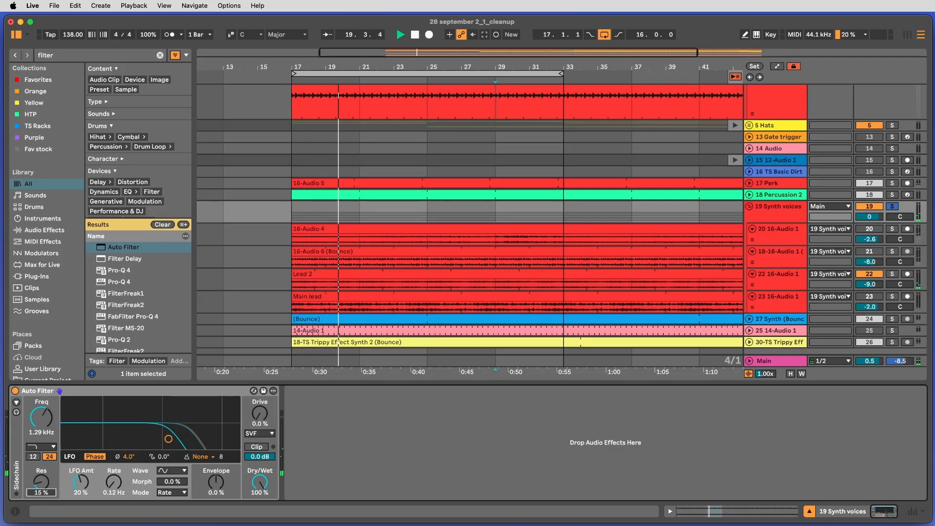
Step: Raise the Auto Filter's envelope amount to 41 %, bring it down to -43 %, and stop playback
{"action": "left_click_drag", "start_coordinate": [221, 480], "coordinate": [221, 468]}
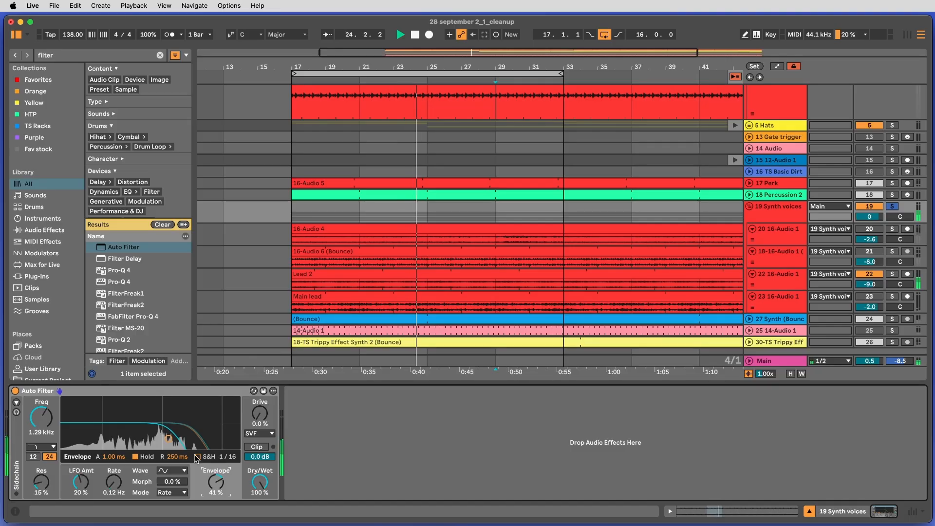
{"action": "left_click_drag", "start_coordinate": [216, 482], "coordinate": [216, 524]}
{"action": "left_click", "coordinate": [793, 404]}
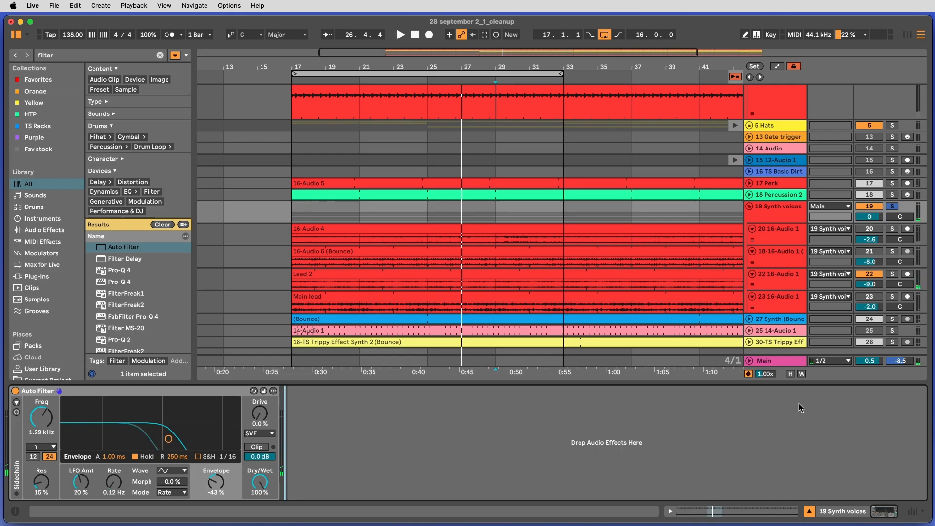
Step: Set the Auto Filter's cutoff to 2.49 kHz and review the available filter types without changing the type
{"action": "left_click", "coordinate": [98, 398]}
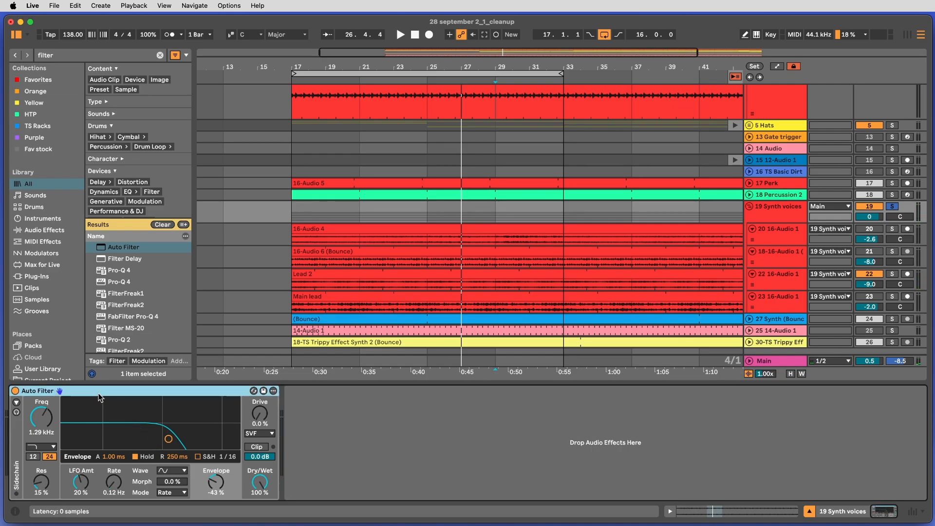
{"action": "left_click_drag", "start_coordinate": [40, 431], "coordinate": [40, 430]}
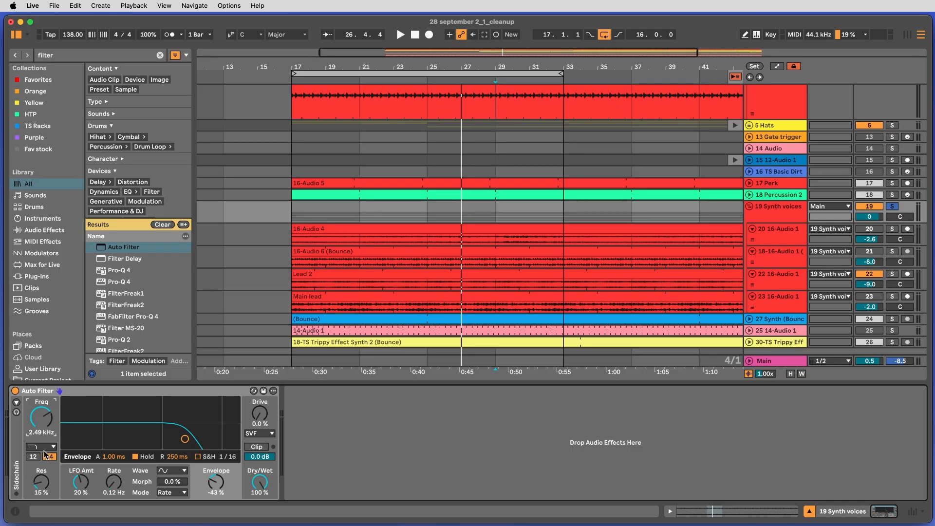
{"action": "left_click", "coordinate": [43, 447]}
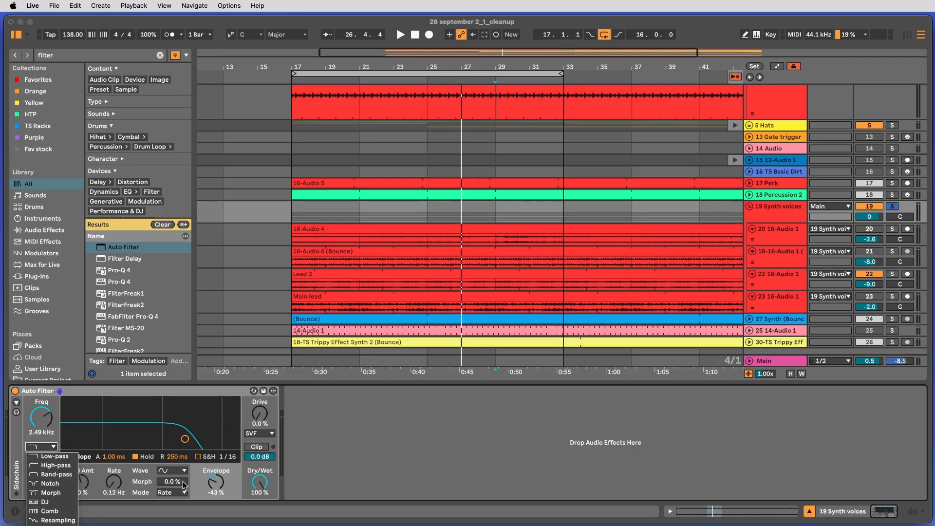
{"action": "left_click", "coordinate": [375, 444]}
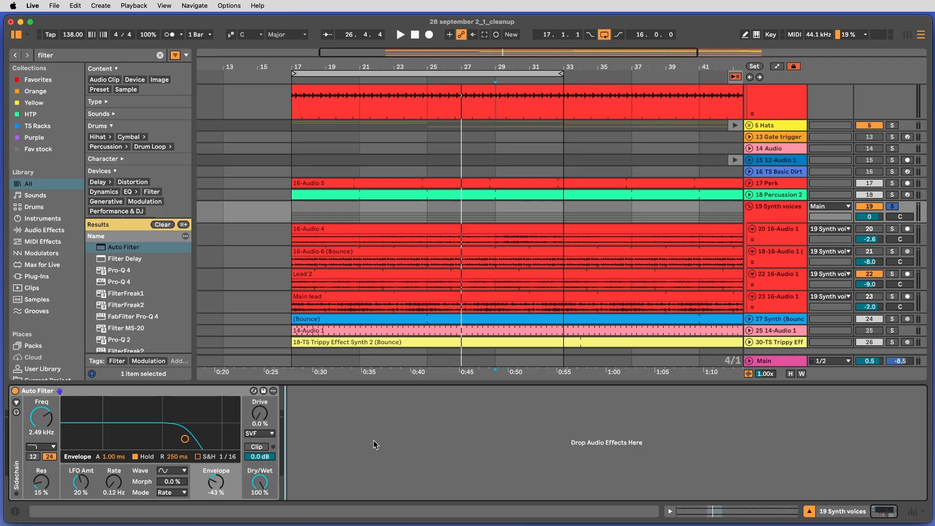
{"action": "left_click", "coordinate": [42, 390]}
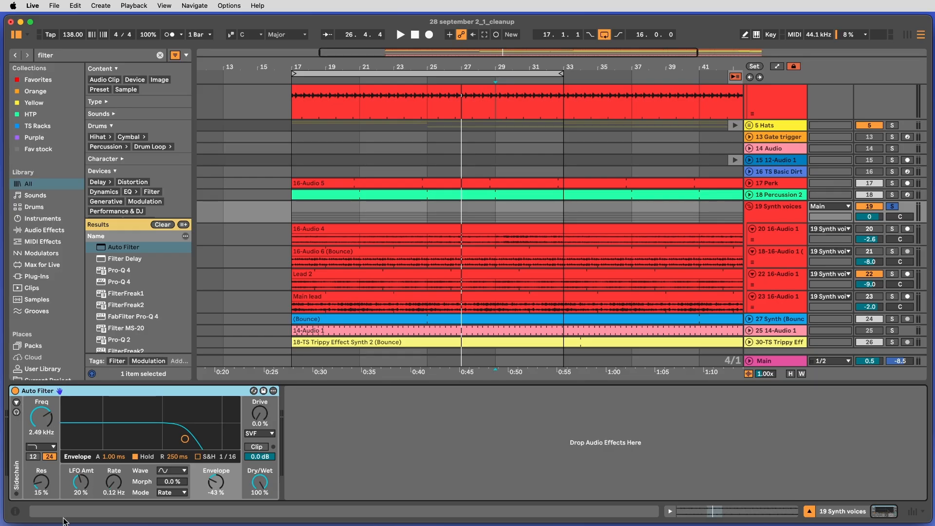
Step: Play the synths while setting the Auto Filter's cutoff to 2.63 kHz, LFO rate to 1.90 Hz and LFO amount to 15 %
{"action": "left_click_drag", "start_coordinate": [185, 439], "coordinate": [186, 439]}
{"action": "key", "text": "space"}
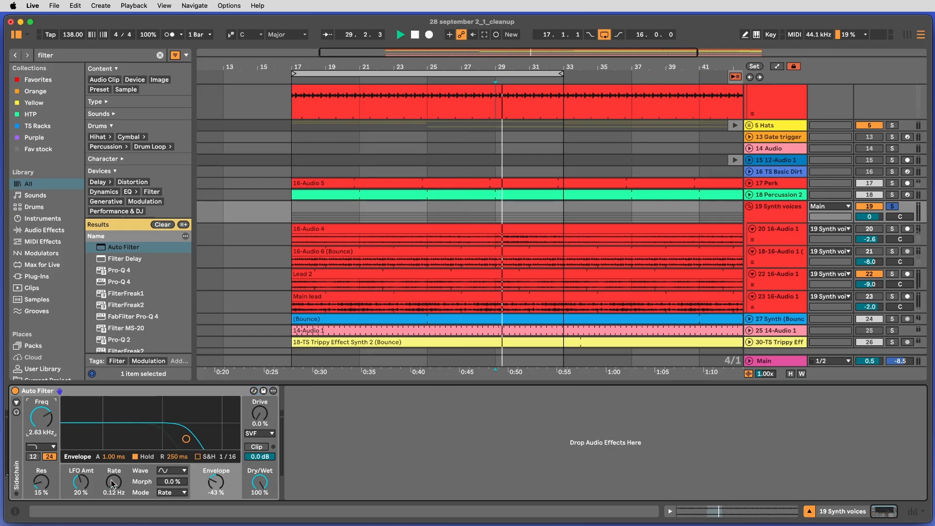
{"action": "left_click_drag", "start_coordinate": [81, 482], "coordinate": [114, 448]}
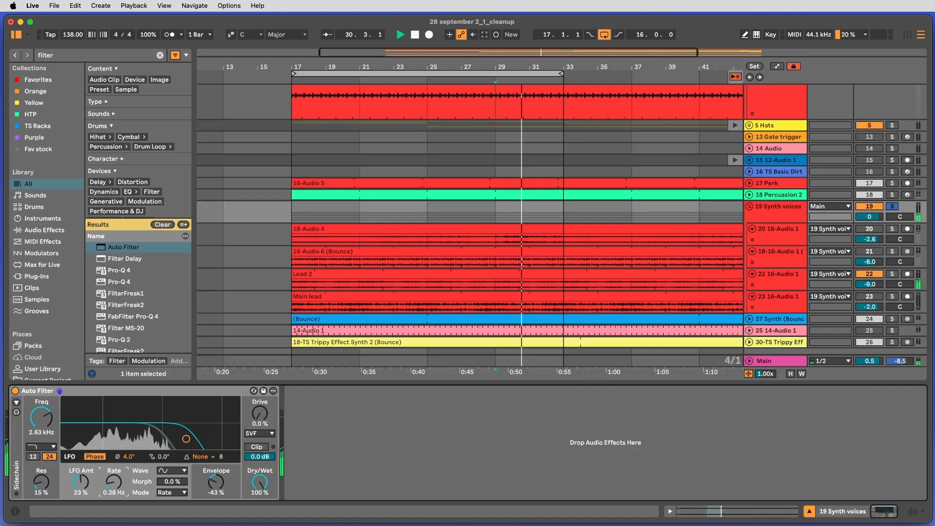
{"action": "left_click_drag", "start_coordinate": [80, 482], "coordinate": [81, 490]}
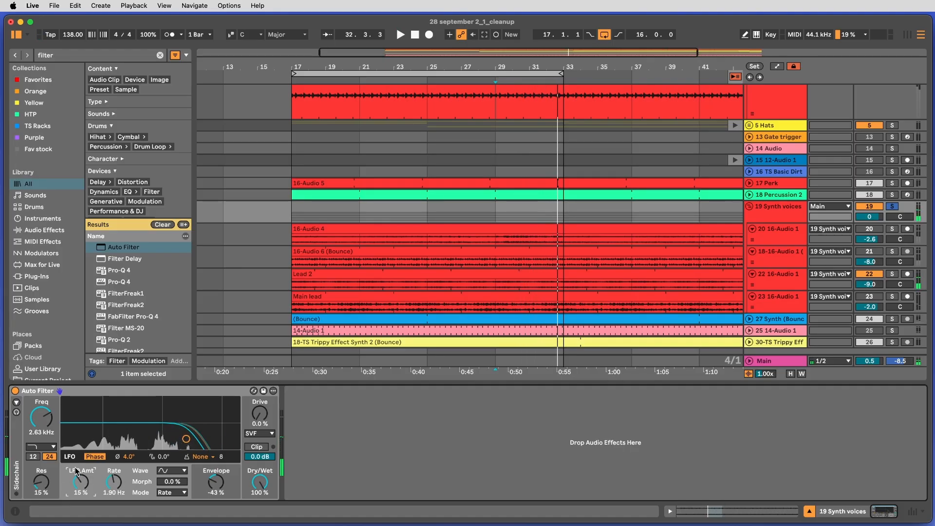
Step: Switch the Auto Filter to the Resampling type with a 1.04 kHz cutoff and 12 % LFO amount
{"action": "left_click", "coordinate": [44, 446]}
{"action": "left_click", "coordinate": [62, 519]}
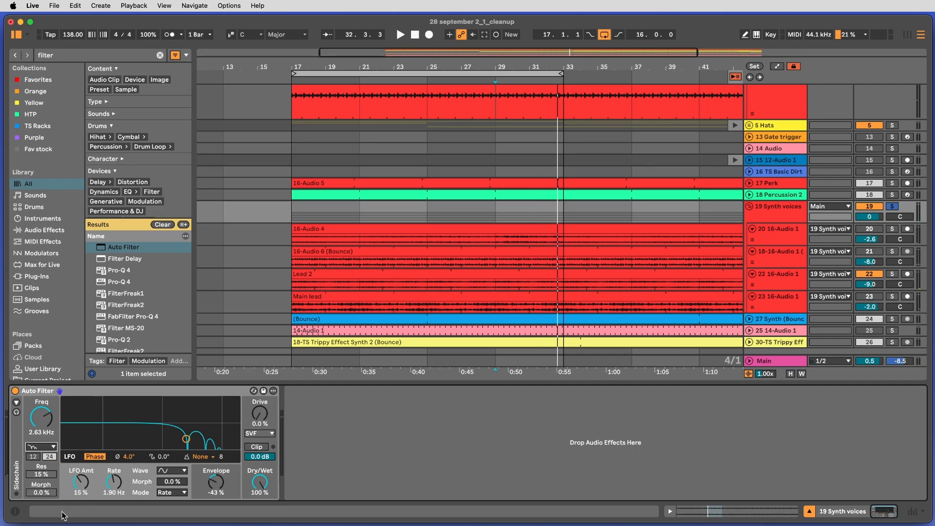
{"action": "left_click_drag", "start_coordinate": [37, 423], "coordinate": [36, 436]}
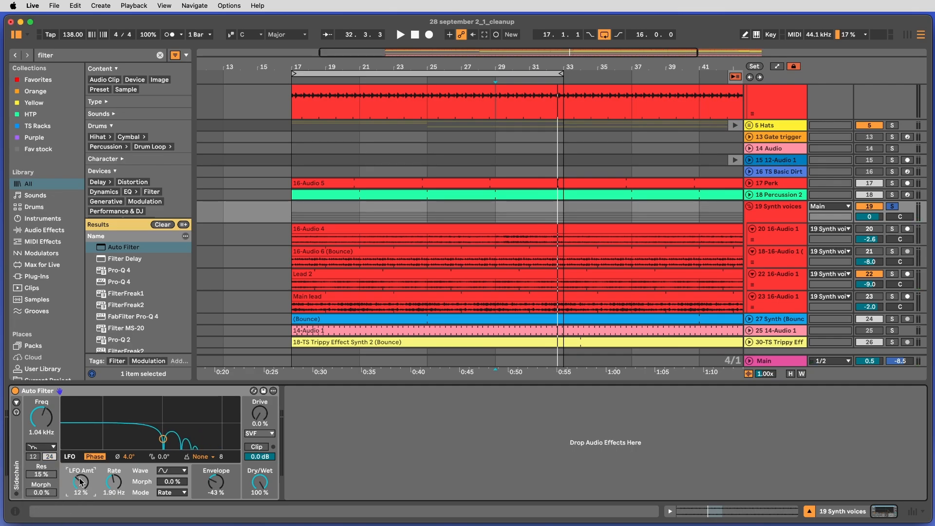
Step: Play the synths with the Auto Filter's cutoff at 928 Hz and LFO rate at 0.19 Hz, and switch to the filter type below Resampling
{"action": "key", "text": "space"}
{"action": "left_click_drag", "start_coordinate": [41, 418], "coordinate": [41, 433]}
{"action": "left_click", "coordinate": [41, 447]}
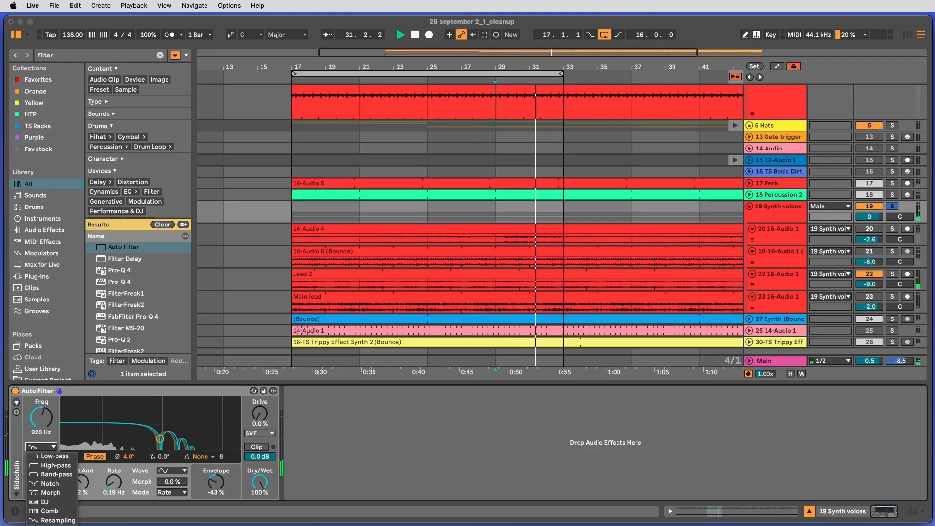
{"action": "left_click", "coordinate": [52, 524]}
Step: Set the Auto Filter's pitch to -10 st and formant to 89 % during playback, and stop playback
{"action": "key", "text": "space"}
{"action": "key", "text": "space"}
{"action": "left_click_drag", "start_coordinate": [124, 423], "coordinate": [41, 419]}
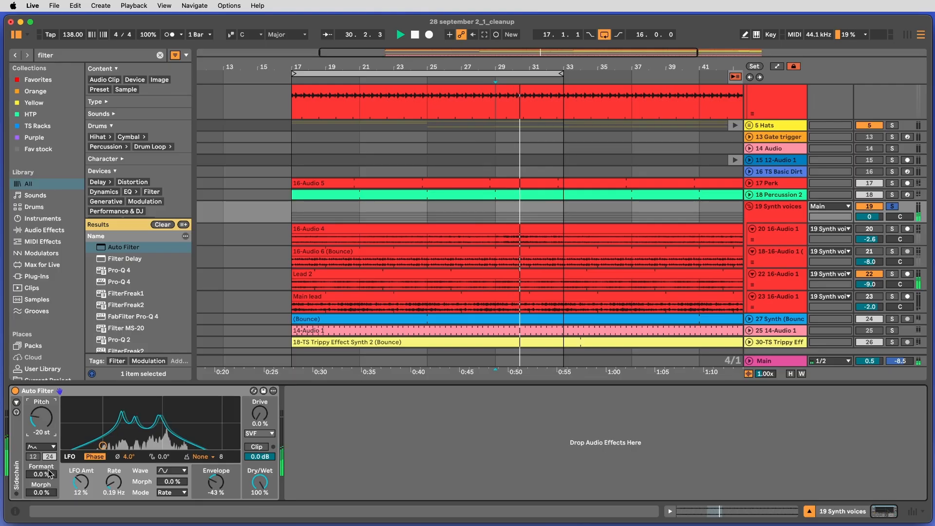
{"action": "left_click_drag", "start_coordinate": [41, 474], "coordinate": [41, 449]}
{"action": "left_click_drag", "start_coordinate": [102, 404], "coordinate": [126, 404]}
{"action": "key", "text": "space"}
Step: Search the browser for AE and for VOWEL, and look through the matching presets and samples
{"action": "key", "text": "super+f"}
{"action": "type", "text": "AE"}
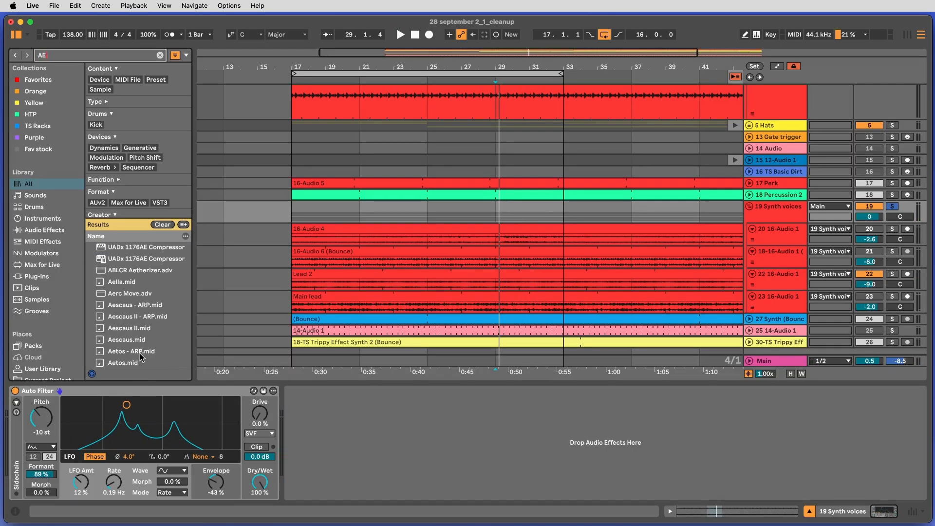
{"action": "scroll", "coordinate": [146, 347], "scroll_direction": "down", "scroll_amount": 2}
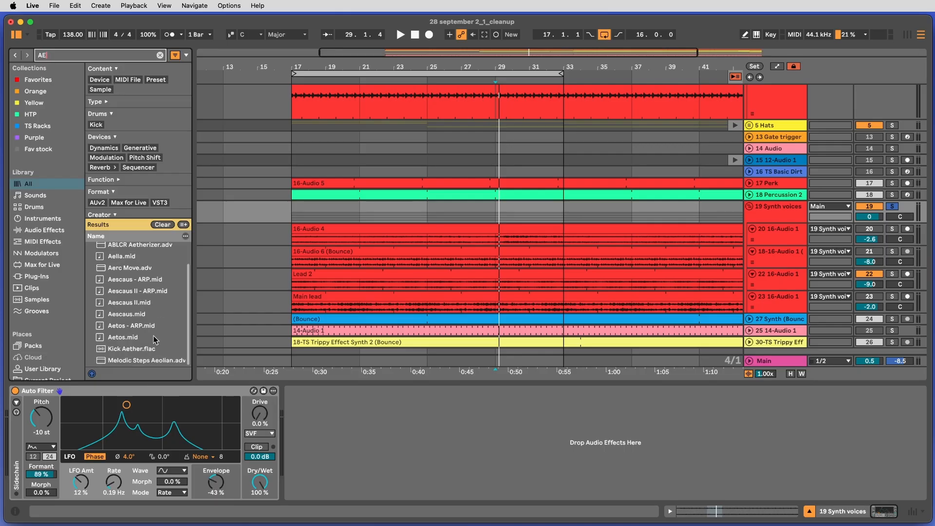
{"action": "left_click", "coordinate": [134, 348]}
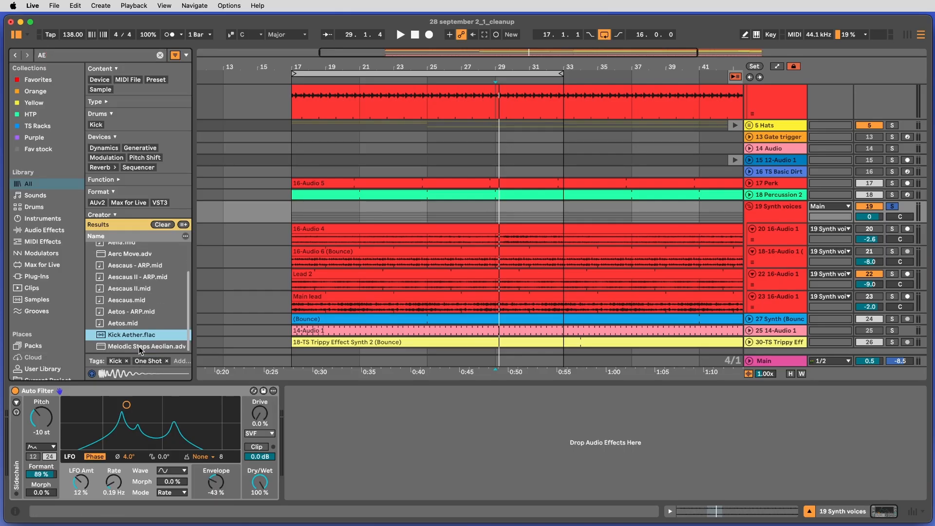
{"action": "scroll", "coordinate": [142, 347], "scroll_direction": "up", "scroll_amount": 2}
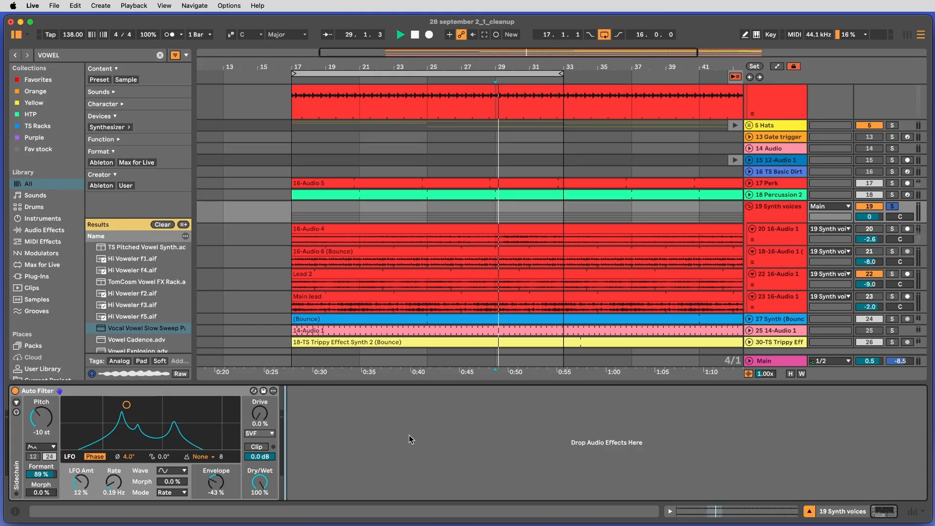
{"action": "left_click", "coordinate": [175, 333]}
{"action": "key", "text": "space"}
{"action": "scroll", "coordinate": [169, 251], "scroll_direction": "down", "scroll_amount": 1}
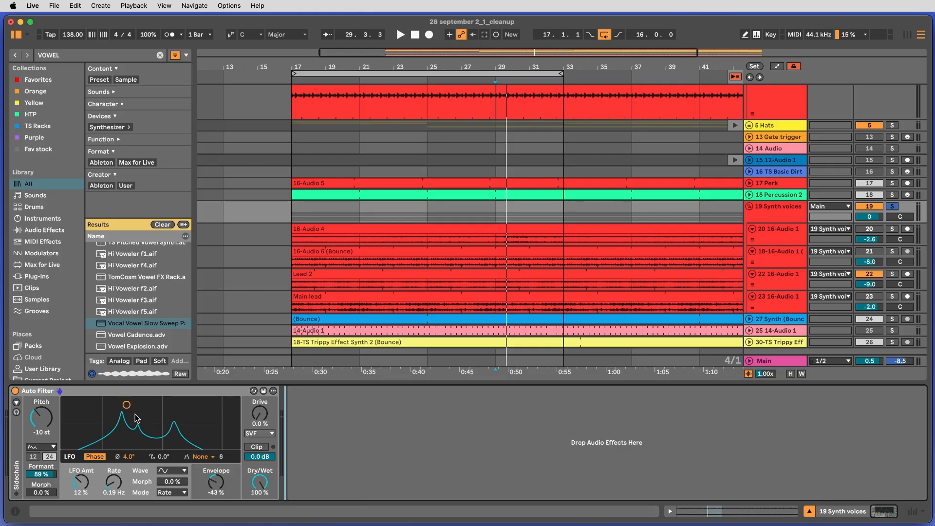
Step: Try the Auto Filter with pitch at 7 st and formant at 20 %, and delete it from the Synth voices track
{"action": "left_click_drag", "start_coordinate": [72, 401], "coordinate": [168, 436]}
{"action": "left_click", "coordinate": [111, 390]}
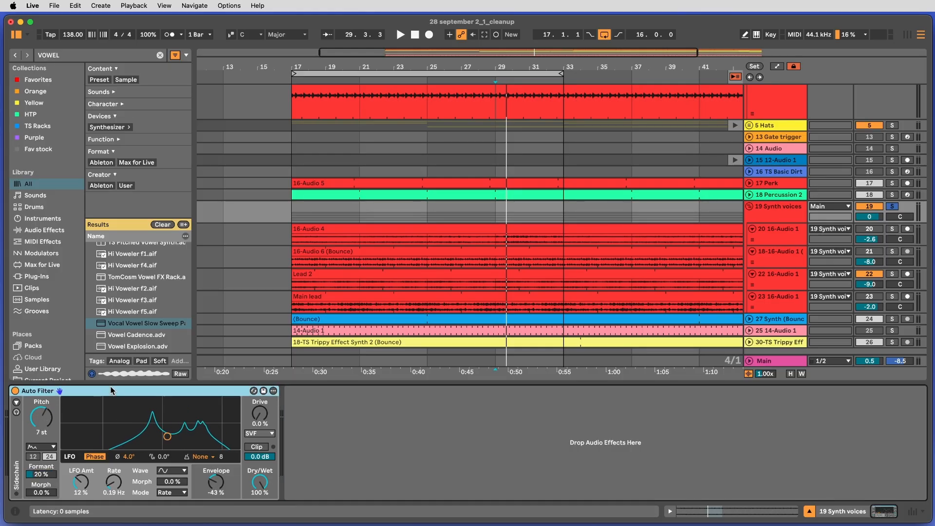
{"action": "key", "text": "Delete"}
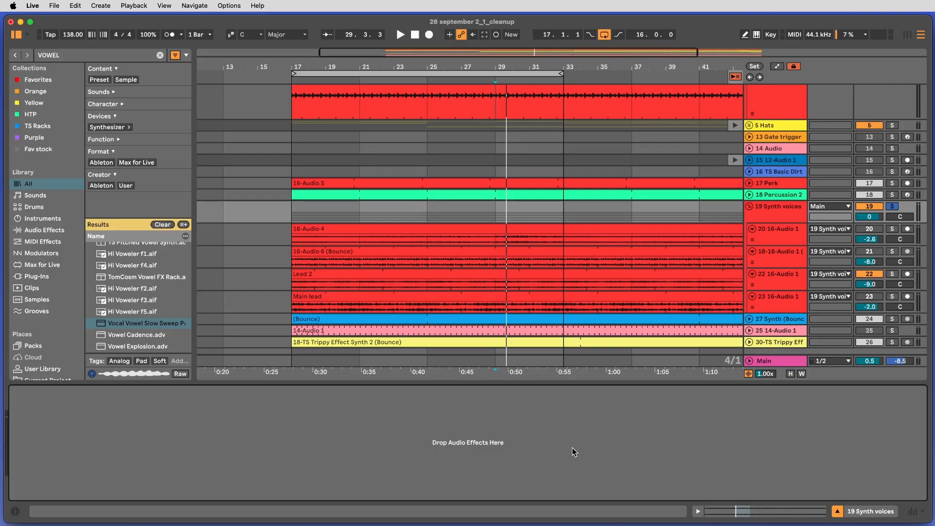
Step: Search the browser for shifter and add the Shifter device after the Utility on the bassline track
{"action": "key", "text": "super+f"}
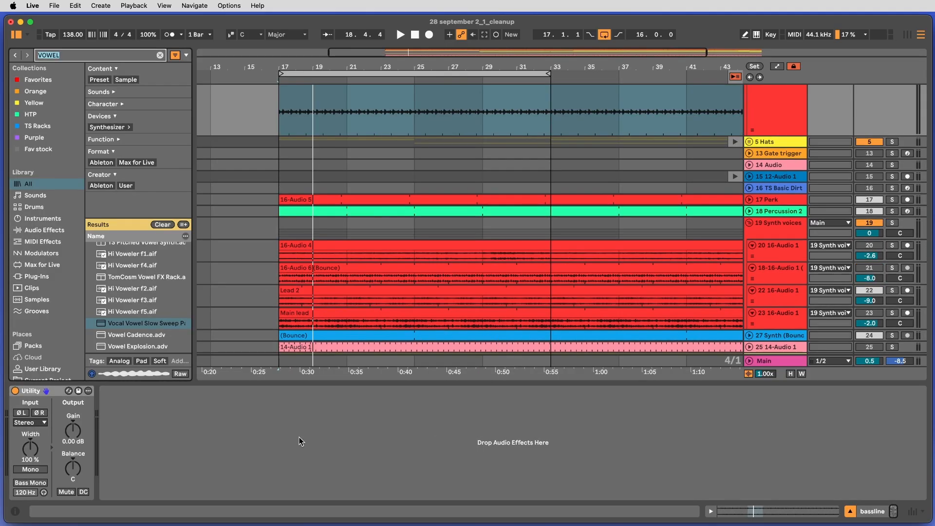
{"action": "type", "text": "shfter"}
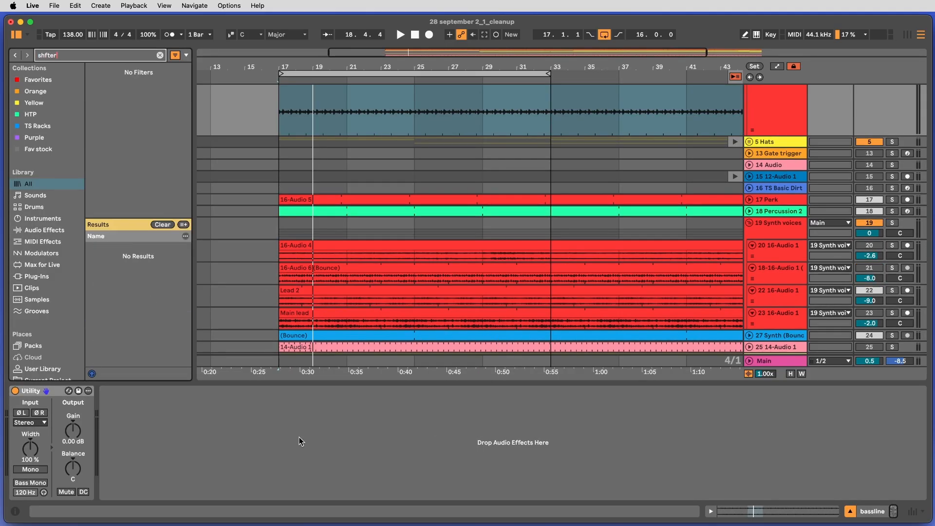
{"action": "type", "text": "ifter"}
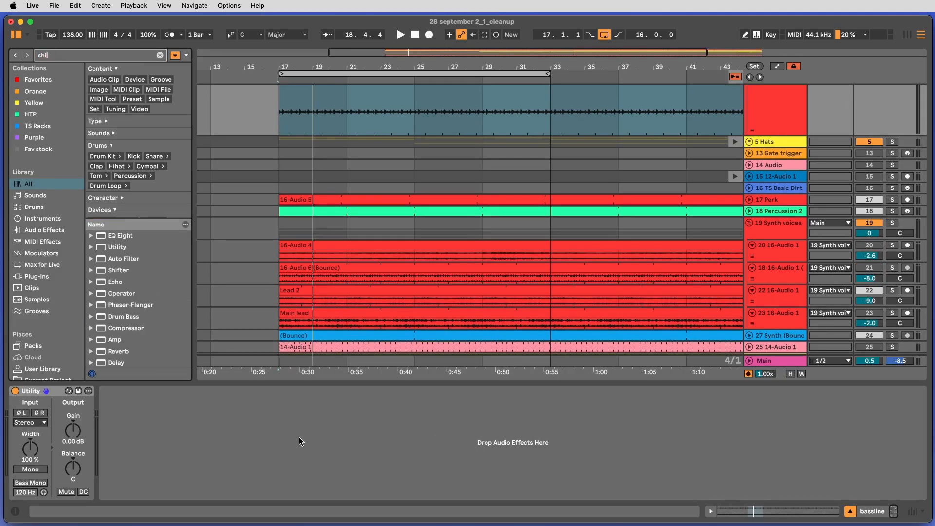
{"action": "scroll", "coordinate": [790, 200], "scroll_direction": "up", "scroll_amount": 5}
{"action": "left_click", "coordinate": [789, 201]}
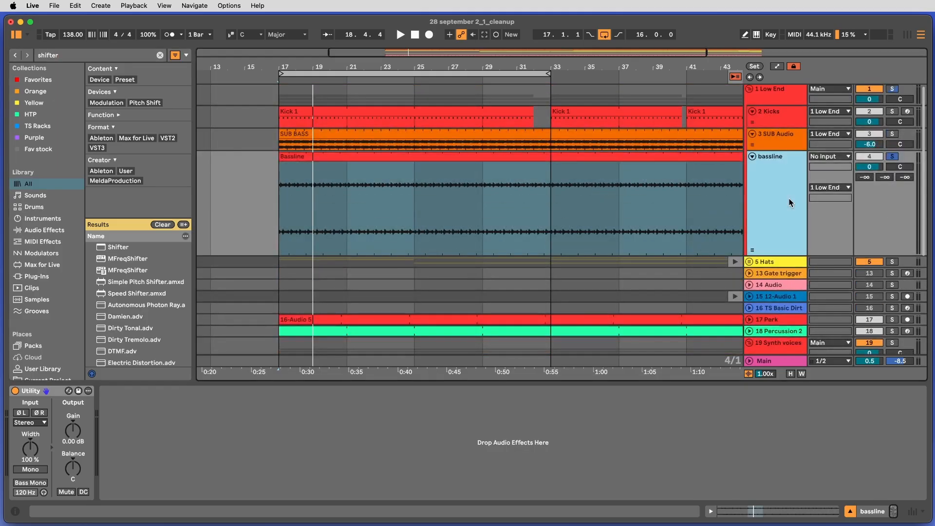
{"action": "left_click_drag", "start_coordinate": [109, 250], "coordinate": [588, 470]}
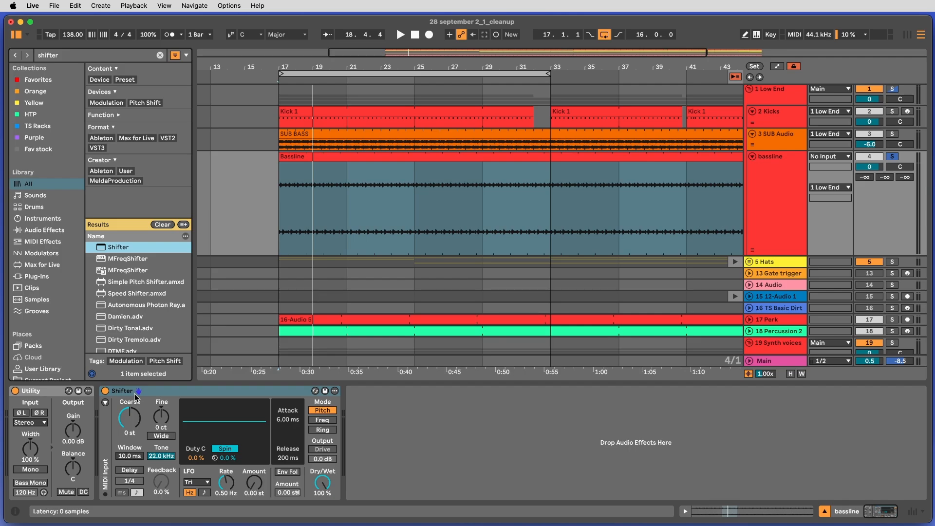
Step: Turn on the Shifter's delay, set its feedback to 26 %, and briefly expand the MIDI input section
{"action": "left_click", "coordinate": [129, 470]}
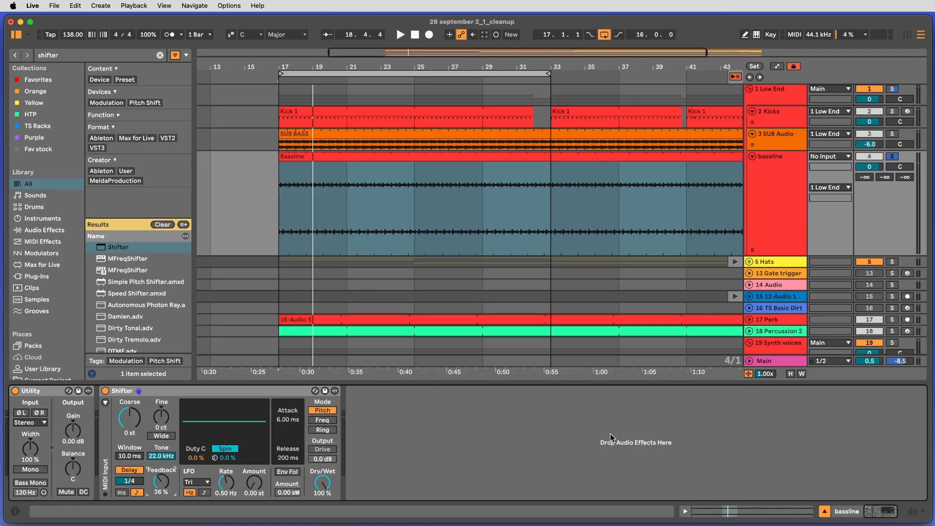
{"action": "left_click", "coordinate": [413, 450]}
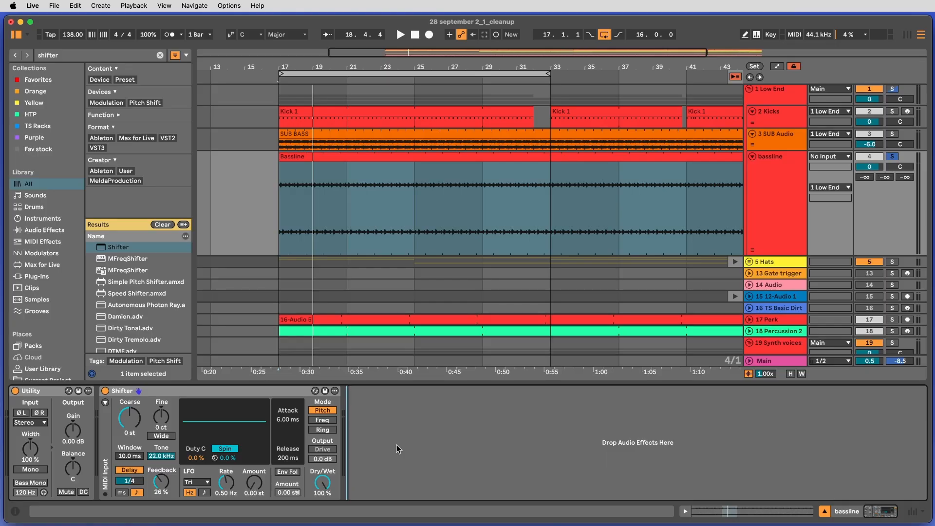
{"action": "left_click", "coordinate": [105, 403]}
{"action": "left_click", "coordinate": [105, 403]}
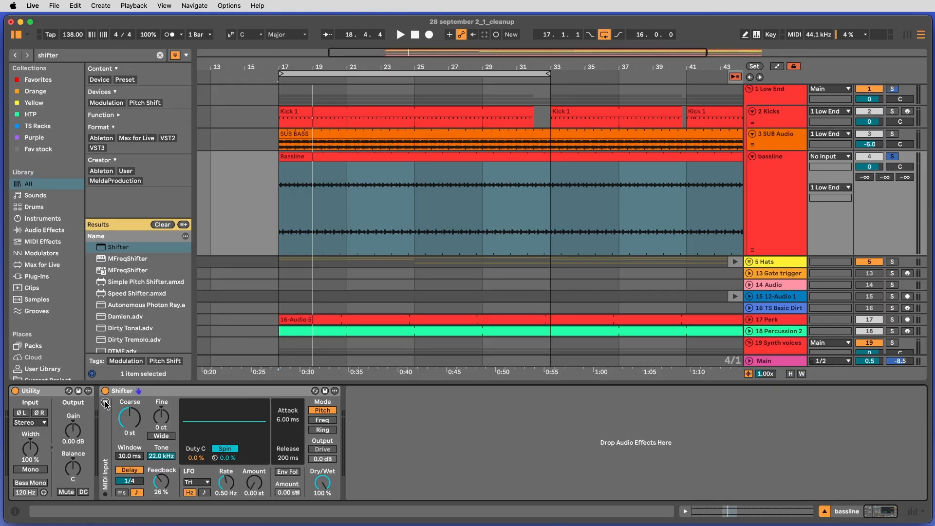
Step: Compare the Shifter's Pitch and Freq modes, select Ring mode, and toggle its Drive on and off
{"action": "left_click", "coordinate": [333, 422]}
{"action": "left_click", "coordinate": [330, 414]}
{"action": "left_click", "coordinate": [332, 421]}
{"action": "left_click", "coordinate": [331, 414]}
{"action": "left_click_drag", "start_coordinate": [129, 417], "coordinate": [129, 421]}
{"action": "left_click", "coordinate": [322, 420]}
{"action": "left_click", "coordinate": [326, 431]}
{"action": "left_click", "coordinate": [324, 450]}
{"action": "left_click", "coordinate": [324, 450]}
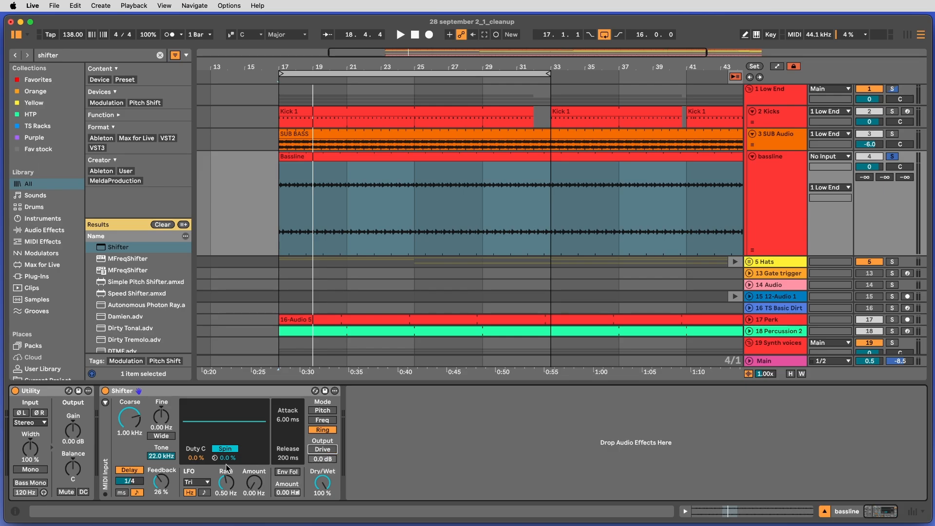
Step: Expand the Shifter's MIDI input section, switch its mode to MIDI and back to Internal, and collapse the section
{"action": "left_click", "coordinate": [106, 404]}
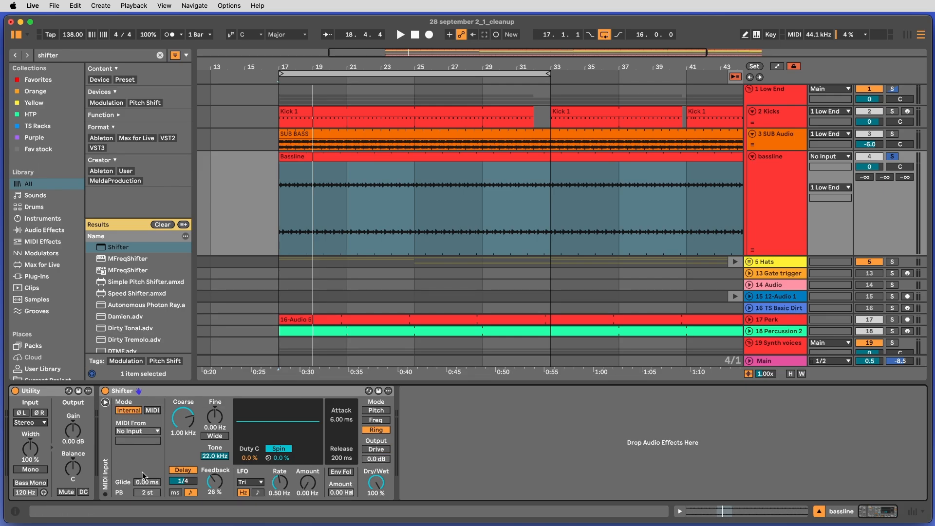
{"action": "left_click", "coordinate": [153, 411]}
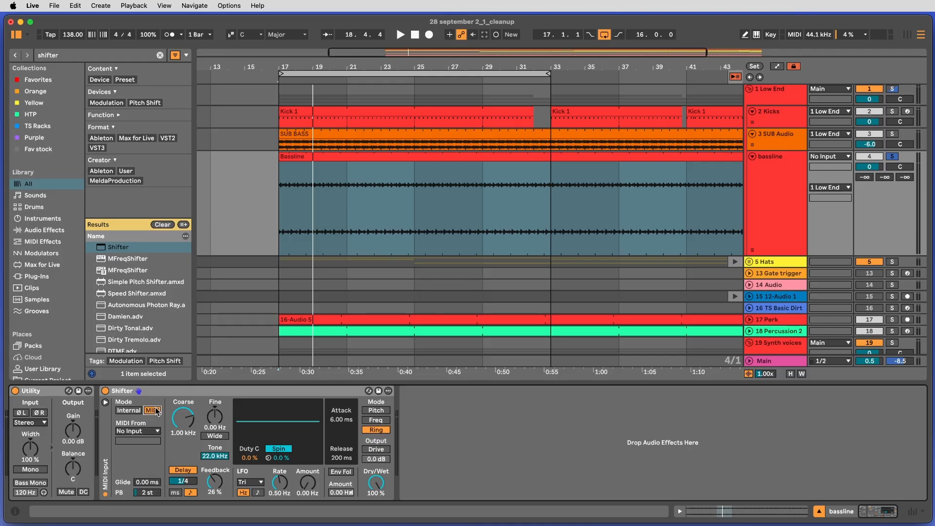
{"action": "left_click", "coordinate": [129, 410]}
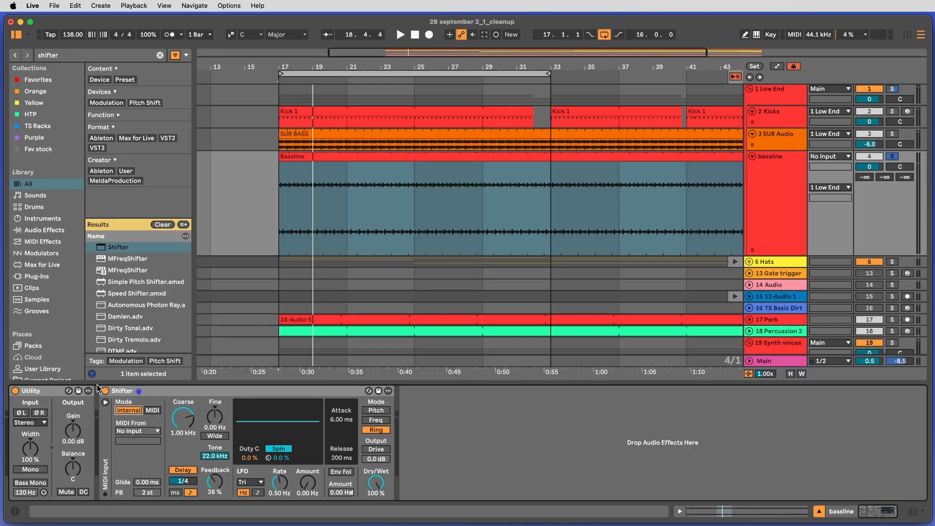
{"action": "left_click", "coordinate": [106, 394]}
{"action": "left_click", "coordinate": [105, 402]}
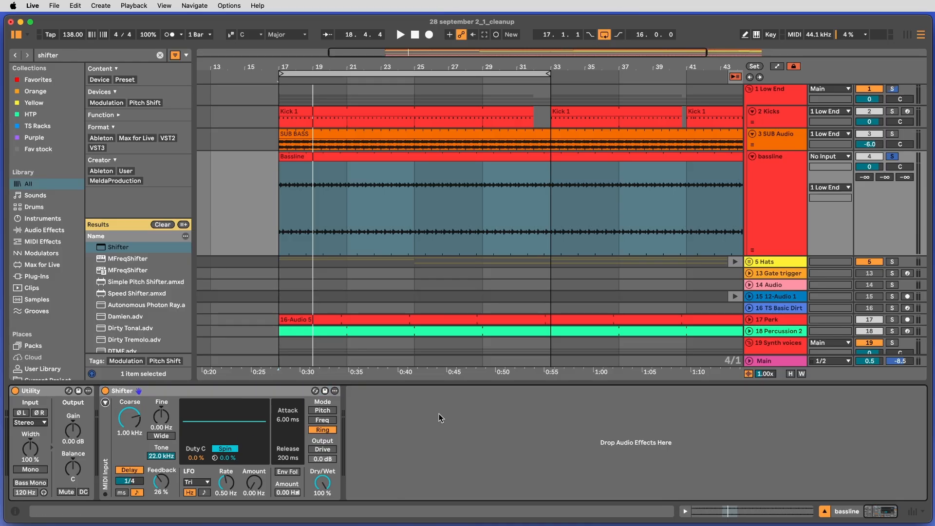
Step: Switch the Shifter to Freq mode and play the bassline with the delay off and dry/wet at 44 %
{"action": "left_click_drag", "start_coordinate": [130, 414], "coordinate": [126, 428]}
{"action": "left_click", "coordinate": [324, 420]}
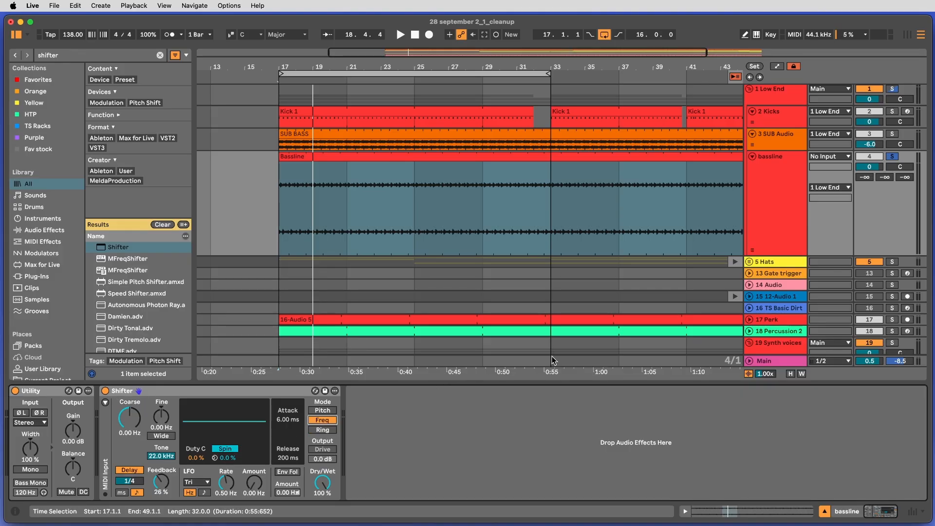
{"action": "key", "text": "space"}
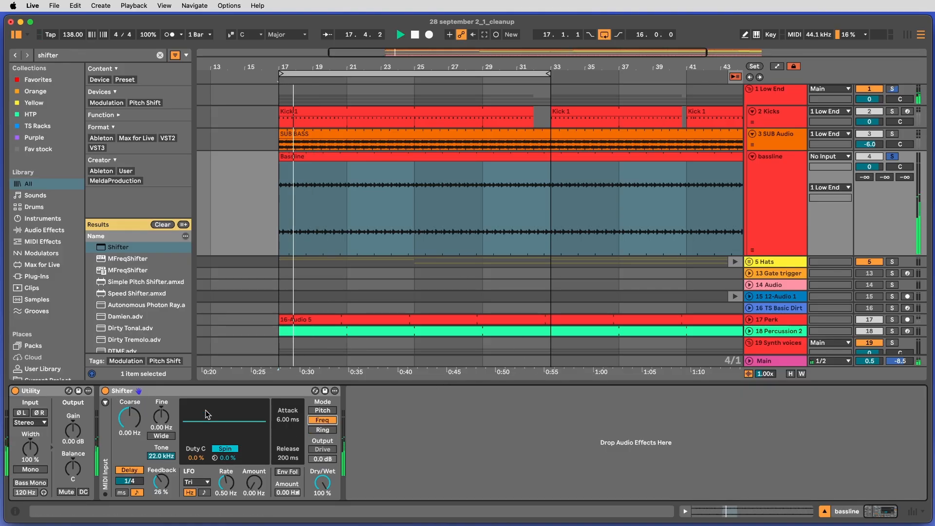
{"action": "left_click", "coordinate": [129, 470]}
{"action": "mouse_move", "coordinate": [322, 482]}
{"action": "left_mouse_down"}
{"action": "mouse_move", "coordinate": [322, 523]}
{"action": "mouse_move", "coordinate": [322, 482]}
{"action": "left_mouse_up"}
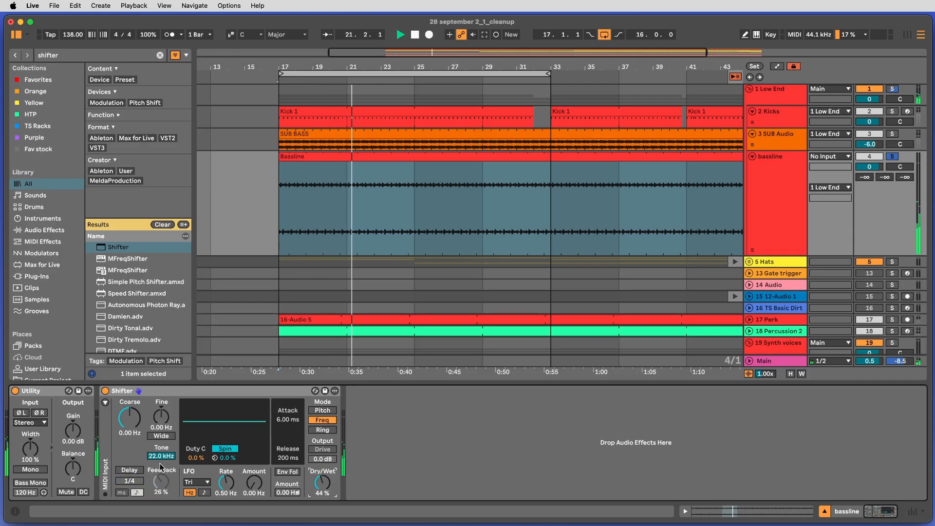
Step: Turn on the Shifter's Wide option and set the Utility's input channel mode to Left
{"action": "left_click", "coordinate": [161, 436]}
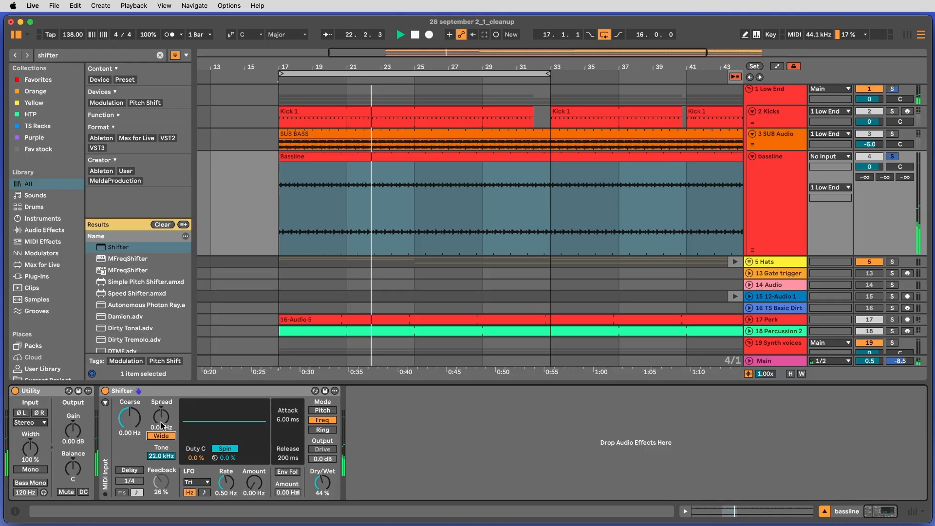
{"action": "left_click", "coordinate": [30, 422]}
{"action": "left_click", "coordinate": [29, 435]}
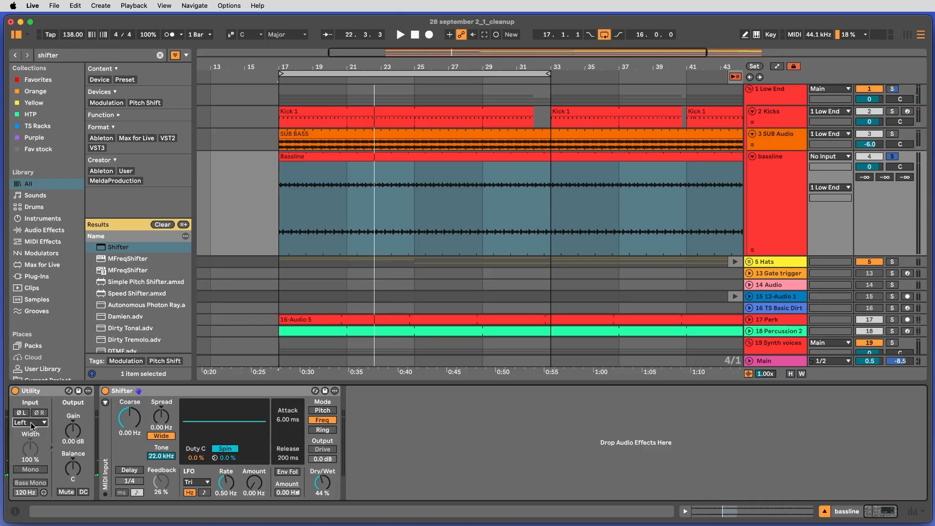
Step: Play the bassline with the Shifter bypassed, re-enable it, and set its spread to 54 Hz
{"action": "key", "text": "0"}
{"action": "key", "text": "space"}
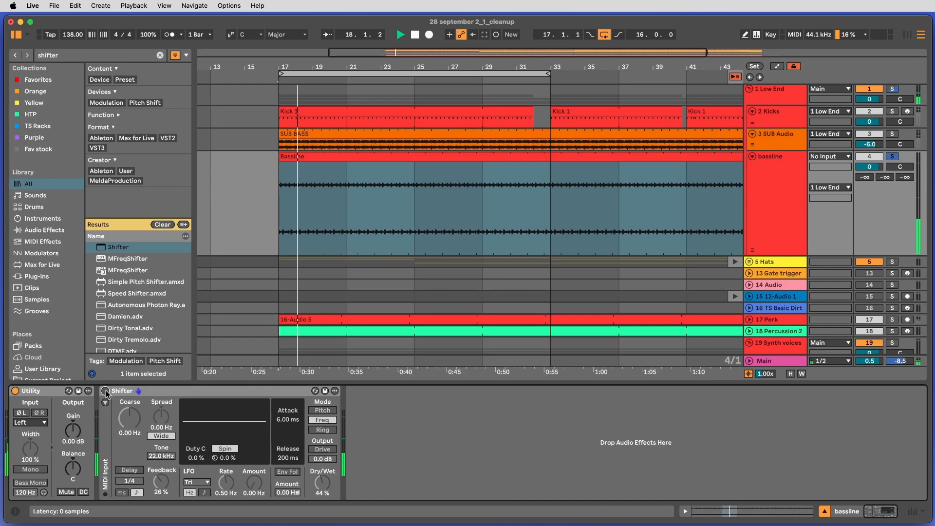
{"action": "key", "text": "0"}
{"action": "left_click_drag", "start_coordinate": [162, 426], "coordinate": [162, 409]}
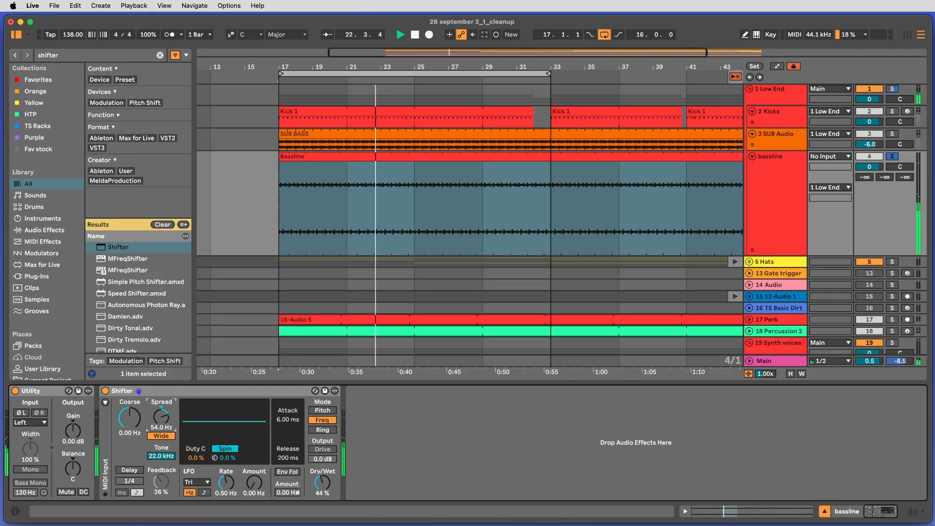
Step: Compare the Shifter at 100 % dry/wet with the Utility bypassed and dry/wet at 52 %
{"action": "left_click_drag", "start_coordinate": [330, 495], "coordinate": [330, 465]}
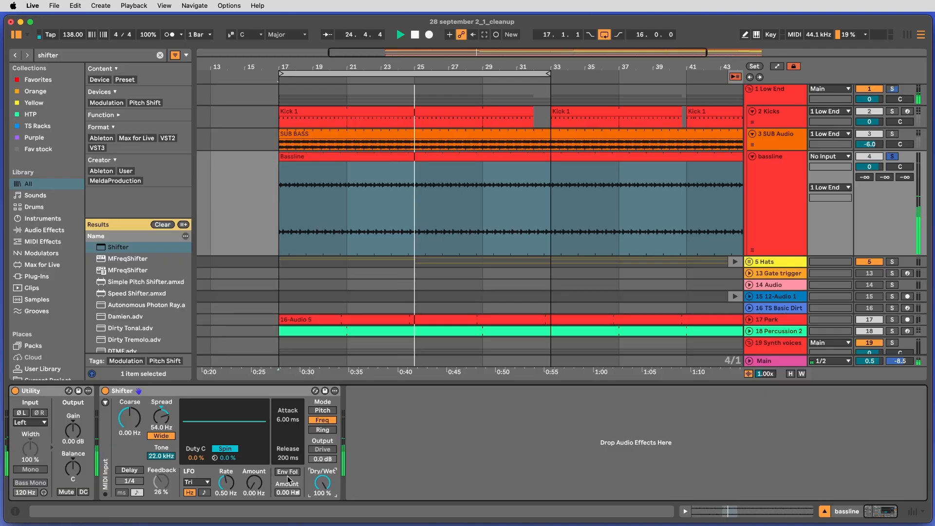
{"action": "left_click", "coordinate": [15, 391]}
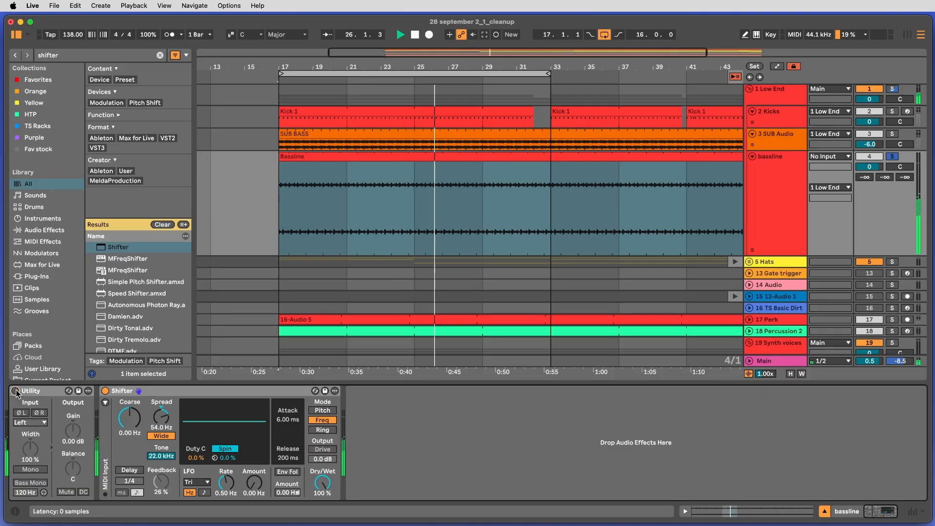
{"action": "left_click_drag", "start_coordinate": [322, 483], "coordinate": [323, 506]}
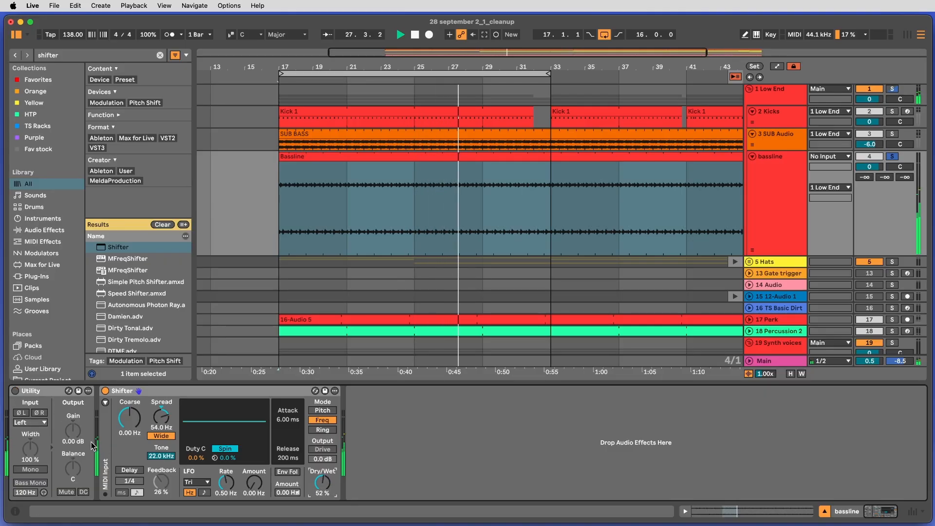
Step: Stop playback and turn on the Shifter's delay with dry/wet at 100 % and a 3/16 delay time
{"action": "left_click", "coordinate": [129, 470]}
{"action": "key", "text": "space"}
{"action": "left_click_drag", "start_coordinate": [319, 483], "coordinate": [319, 459]}
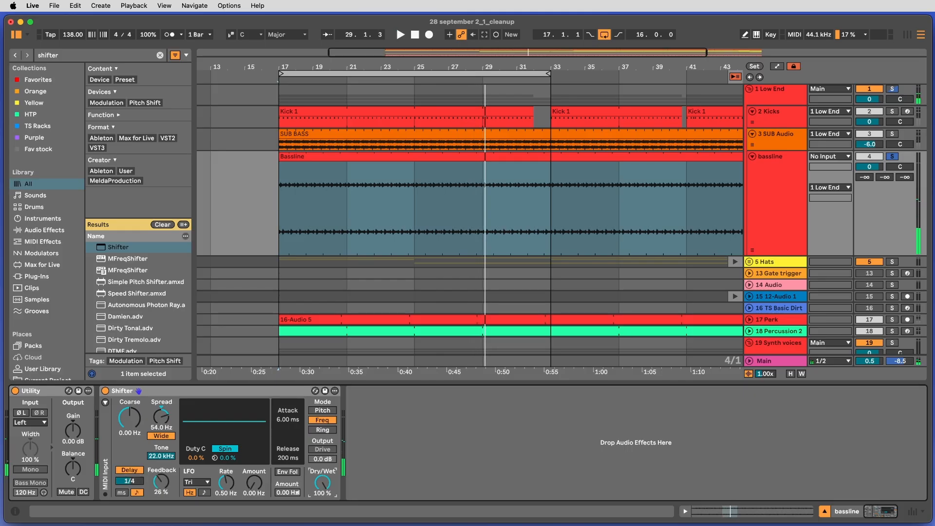
{"action": "left_click_drag", "start_coordinate": [137, 483], "coordinate": [136, 489]}
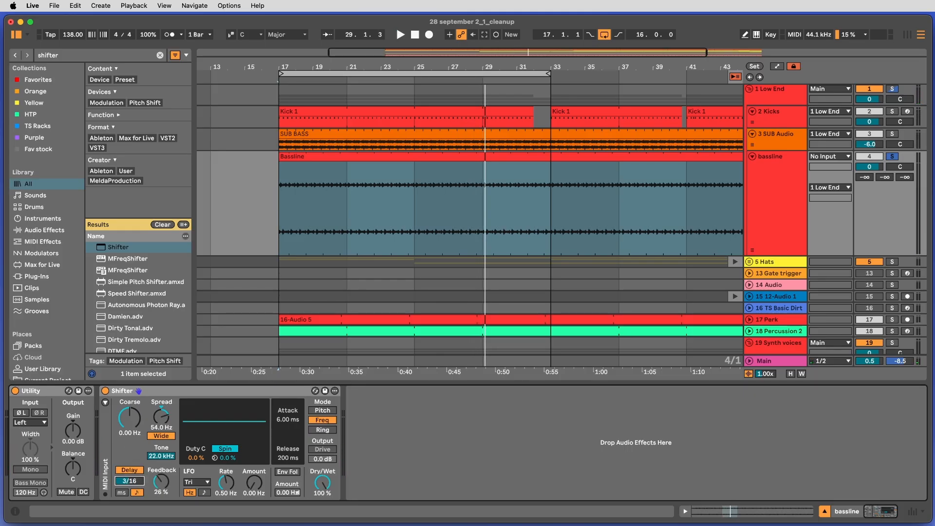
Step: Play the bassline while setting the Shifter's spread to 0 Hz, coarse to -270 Hz and delay time to 1/4
{"action": "key", "text": "space"}
{"action": "left_click_drag", "start_coordinate": [162, 417], "coordinate": [161, 448]}
{"action": "left_click_drag", "start_coordinate": [129, 418], "coordinate": [129, 441]}
{"action": "left_click_drag", "start_coordinate": [129, 481], "coordinate": [129, 475]}
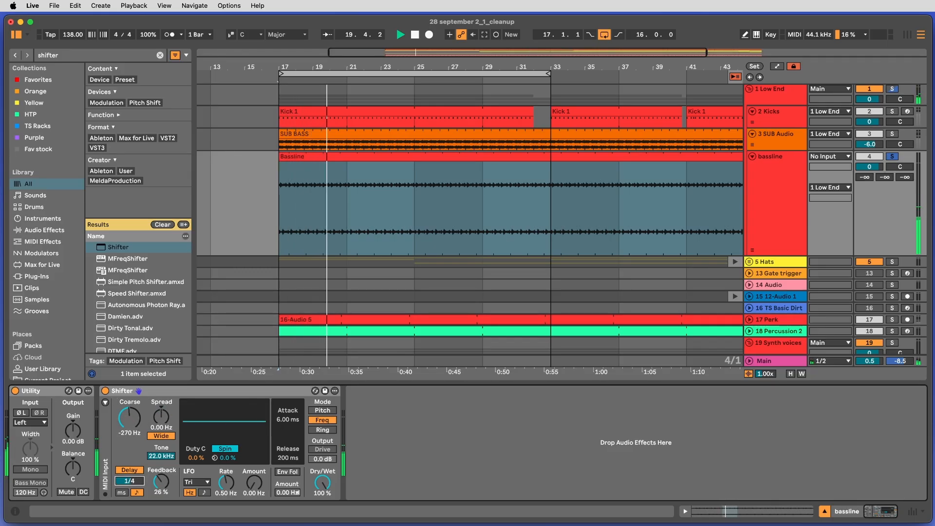
Step: Switch the Shifter to Pitch mode with coarse at 6 st, delay time at 5/16 and dry/wet at 62 %
{"action": "left_click_drag", "start_coordinate": [319, 483], "coordinate": [319, 492]}
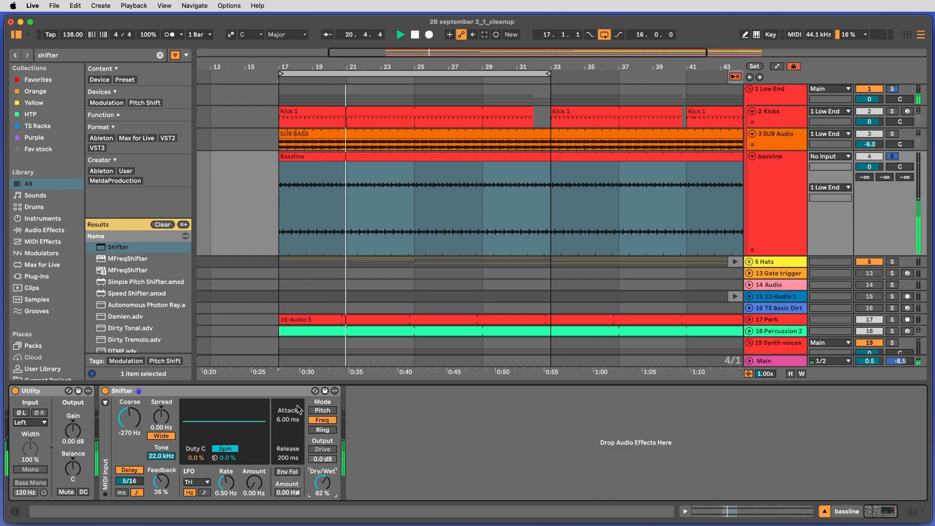
{"action": "left_click", "coordinate": [322, 410]}
{"action": "left_click", "coordinate": [125, 416]}
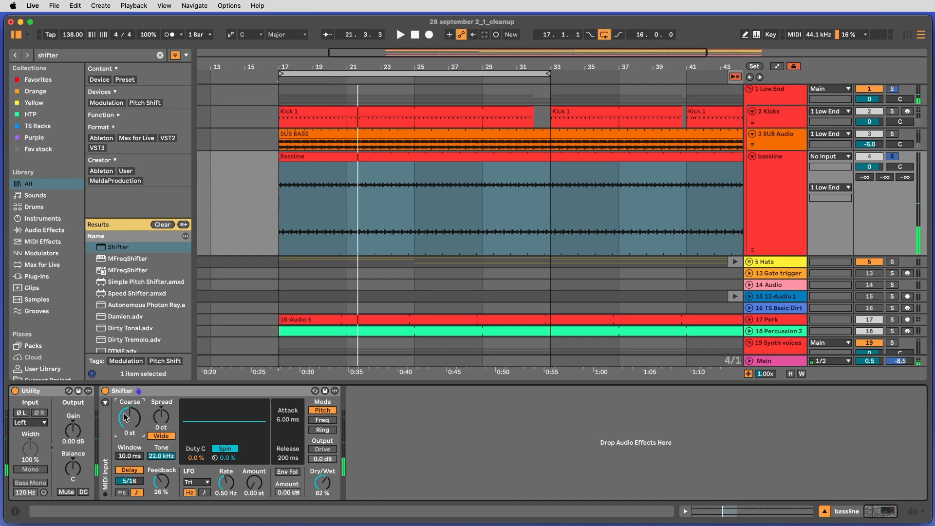
{"action": "type", "text": "6"}
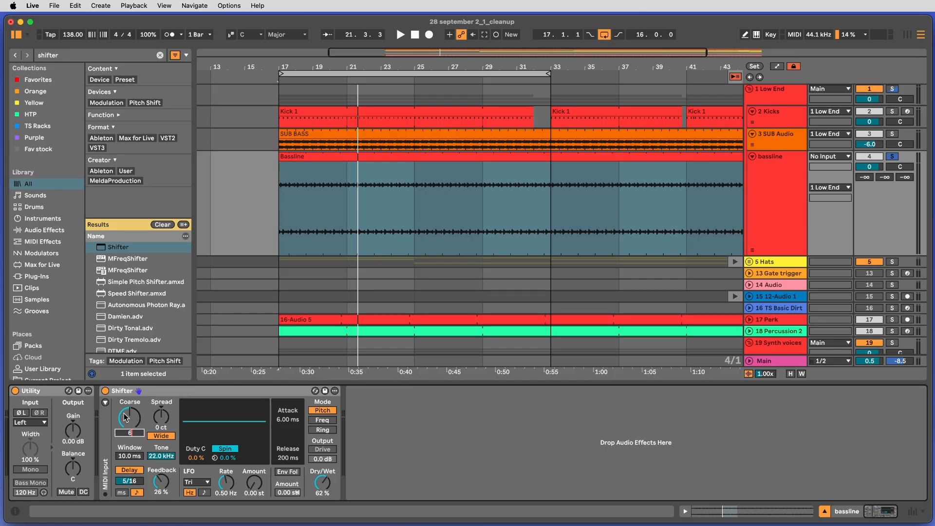
{"action": "key", "text": "Return"}
Step: Play the bassline with the Shifter's dry/wet at 56 %, toggling its delay, and unsolo it to hear the full mix
{"action": "key", "text": "space"}
{"action": "mouse_move", "coordinate": [325, 488]}
{"action": "left_mouse_down"}
{"action": "mouse_move", "coordinate": [323, 498]}
{"action": "mouse_move", "coordinate": [324, 470]}
{"action": "mouse_move", "coordinate": [322, 499]}
{"action": "mouse_move", "coordinate": [322, 473]}
{"action": "left_mouse_up"}
{"action": "left_click", "coordinate": [135, 470]}
{"action": "left_click", "coordinate": [130, 470]}
{"action": "key", "text": "s"}
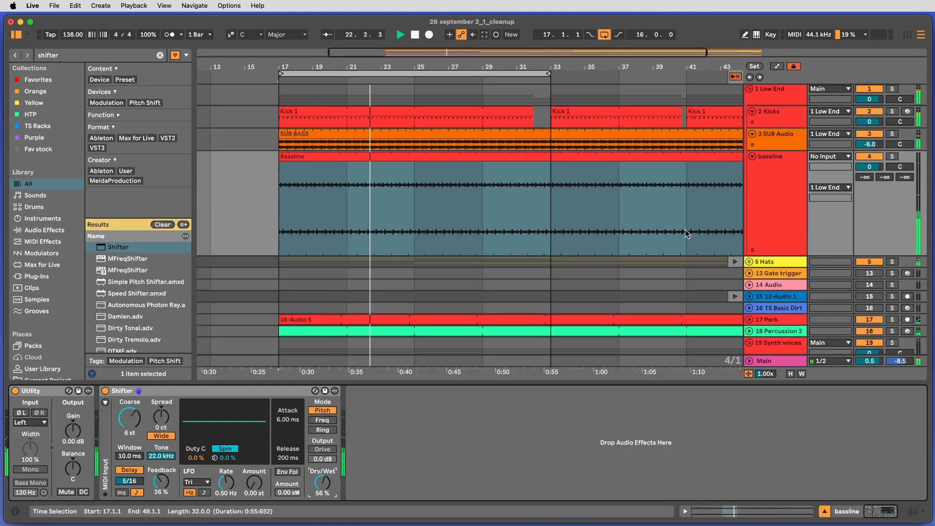
{"action": "left_click", "coordinate": [769, 215]}
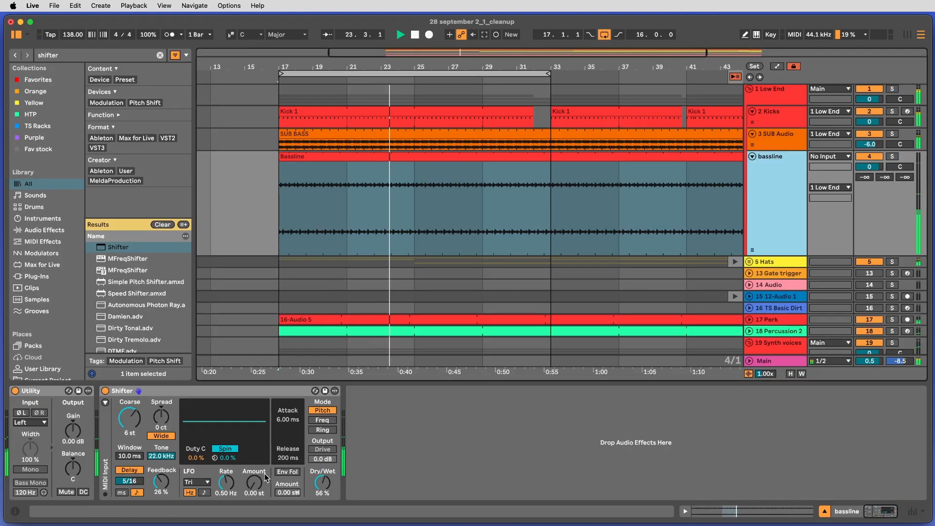
{"action": "left_click", "coordinate": [326, 449]}
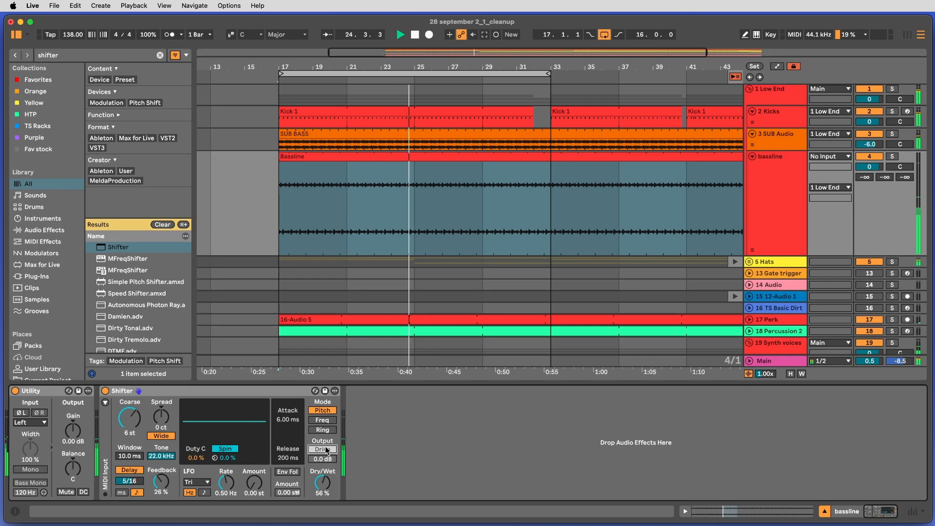
Step: Bypass the Shifter while setting the Utility's input to Stereo, and re-enable it with dry/wet at 32 %
{"action": "left_click", "coordinate": [105, 391]}
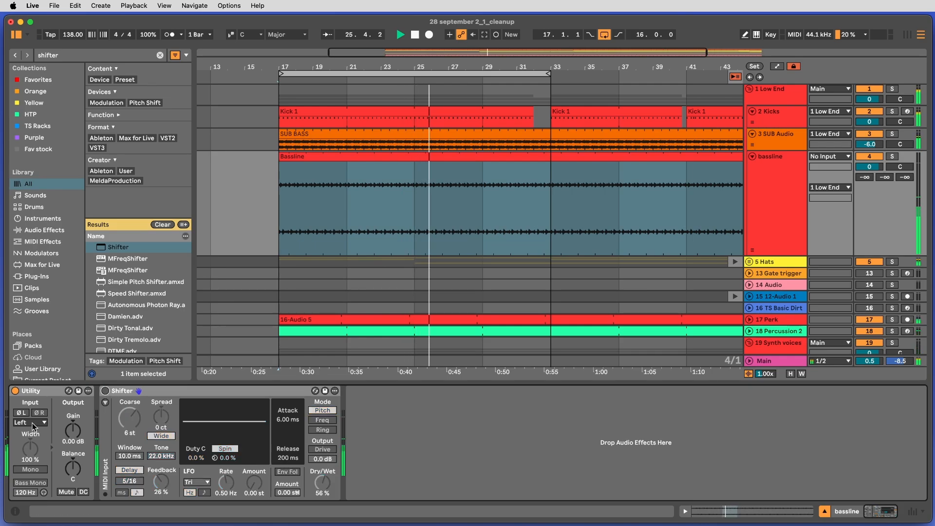
{"action": "left_click", "coordinate": [30, 423]}
{"action": "left_click", "coordinate": [29, 441]}
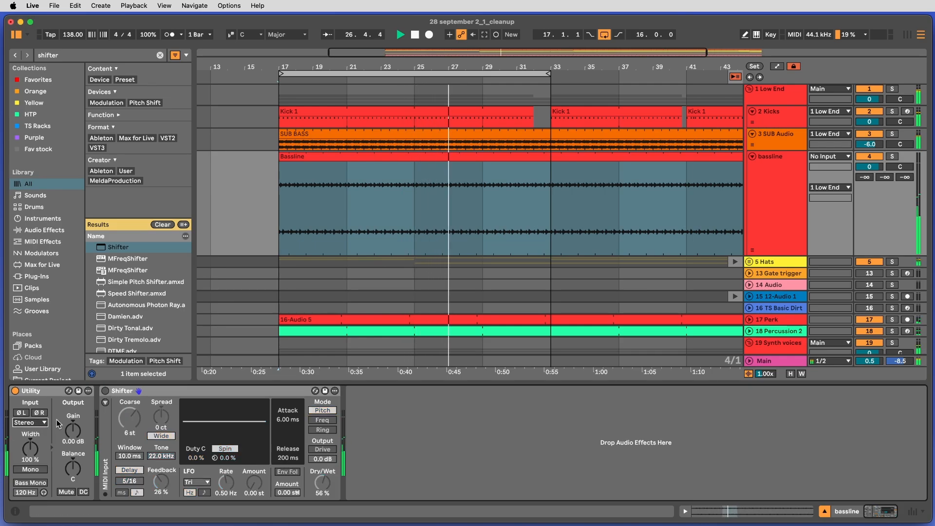
{"action": "left_click", "coordinate": [105, 391]}
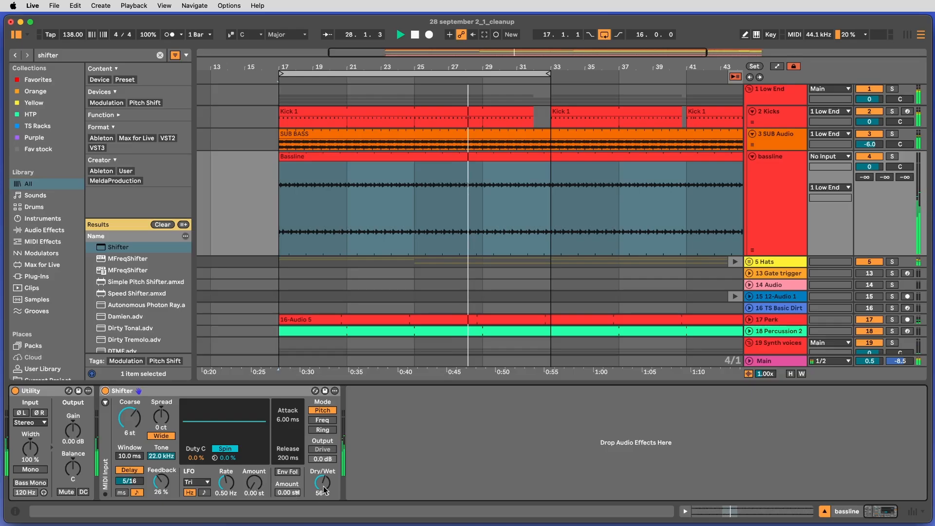
{"action": "left_click_drag", "start_coordinate": [322, 482], "coordinate": [322, 506]}
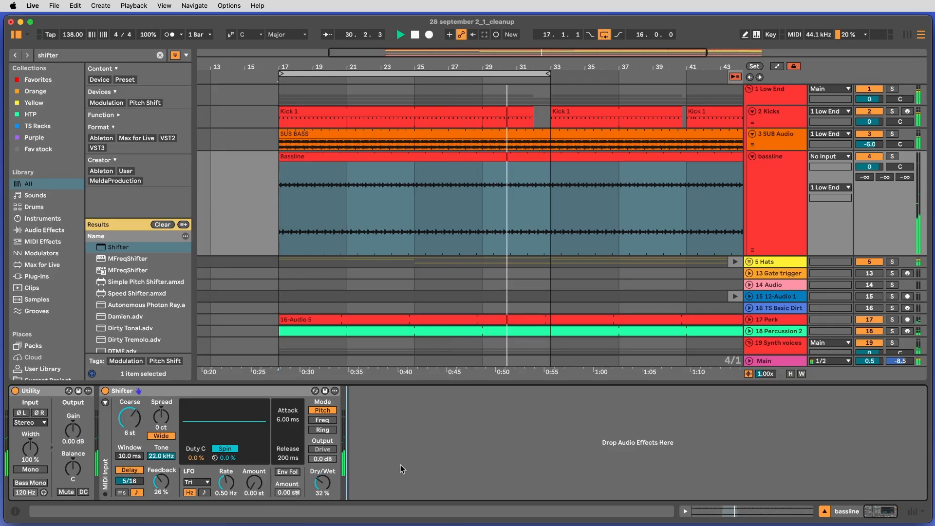
Step: Stop playback and switch the Shifter back to Freq mode
{"action": "double_click", "coordinate": [129, 391]}
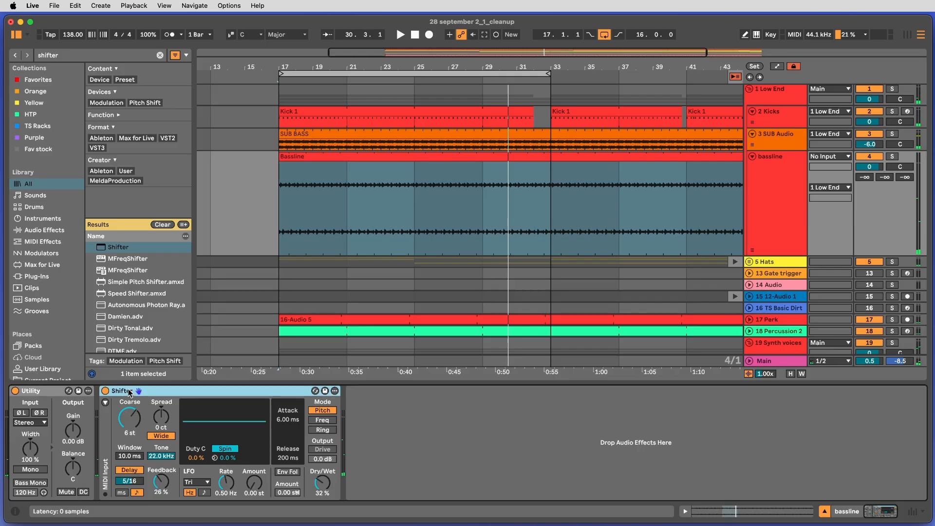
{"action": "double_click", "coordinate": [107, 424]}
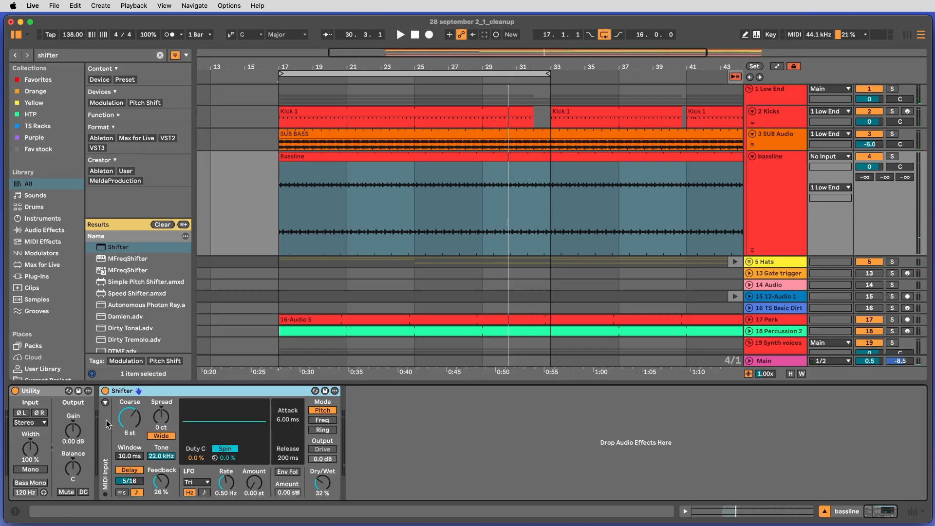
{"action": "left_click", "coordinate": [322, 421]}
{"action": "left_click", "coordinate": [142, 413]}
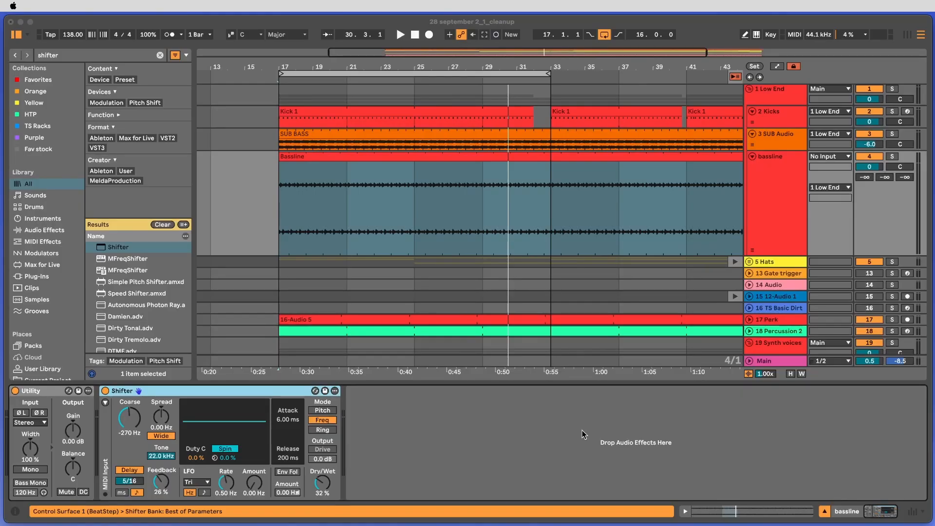
Step: Delete the Shifter from the bassline track and add the Echo device after the Utility
{"action": "left_click", "coordinate": [154, 391]}
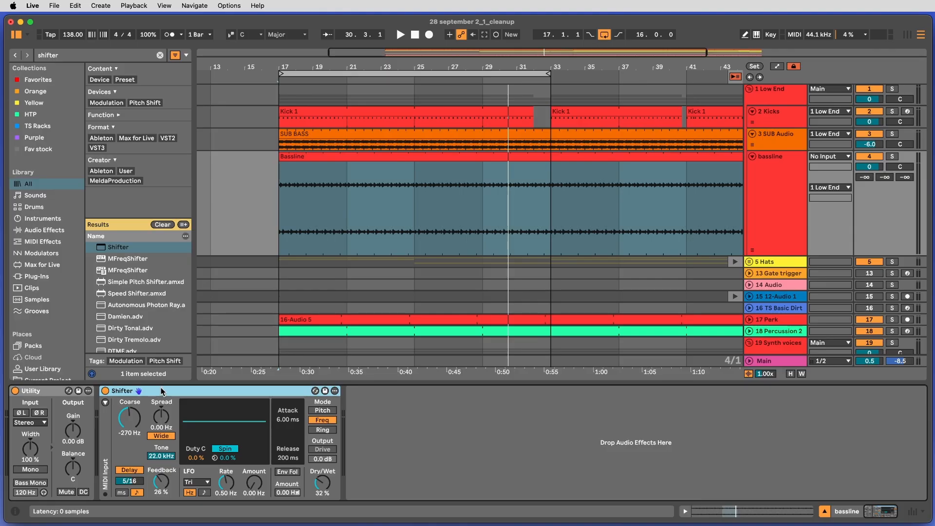
{"action": "key", "text": "Delete"}
{"action": "scroll", "coordinate": [666, 253], "scroll_direction": "down", "scroll_amount": 5}
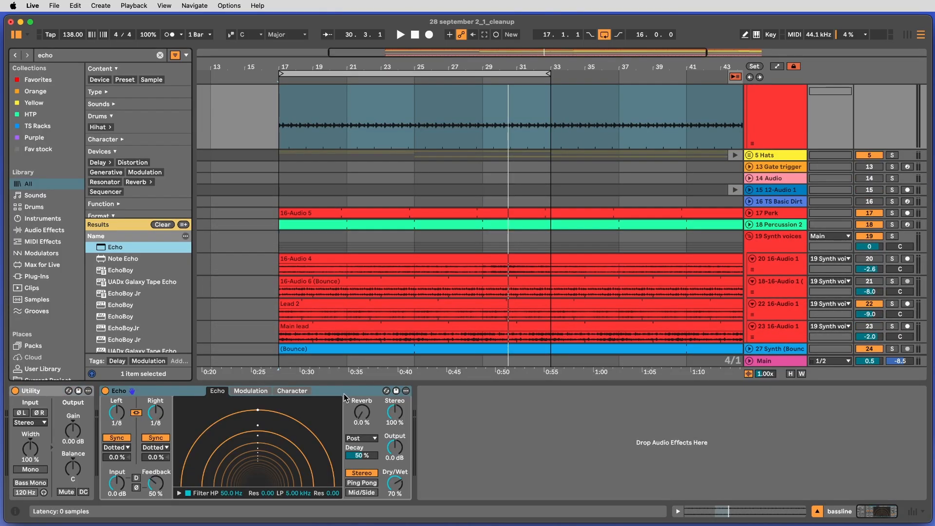
{"action": "left_click", "coordinate": [184, 392]}
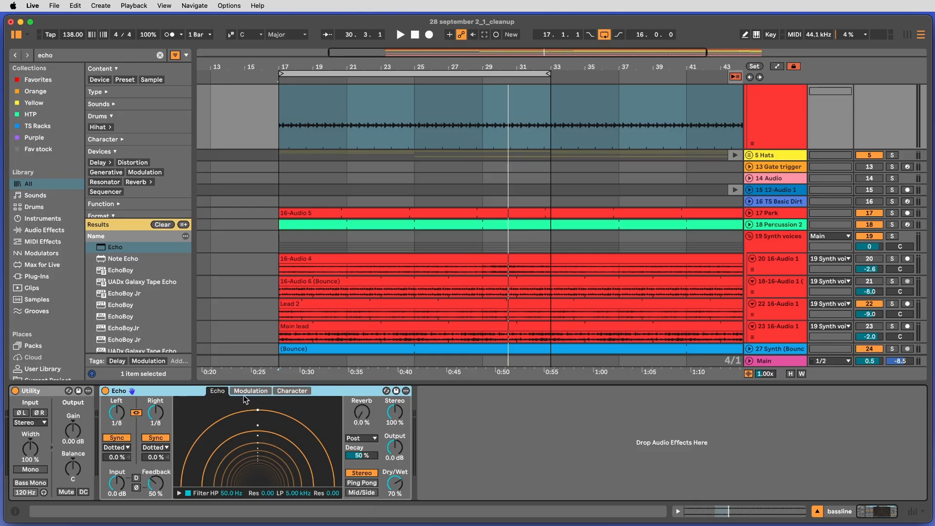
Step: Load the EchoBoy plug-in on the bassline track and browse its preset categories
{"action": "left_click", "coordinate": [131, 270]}
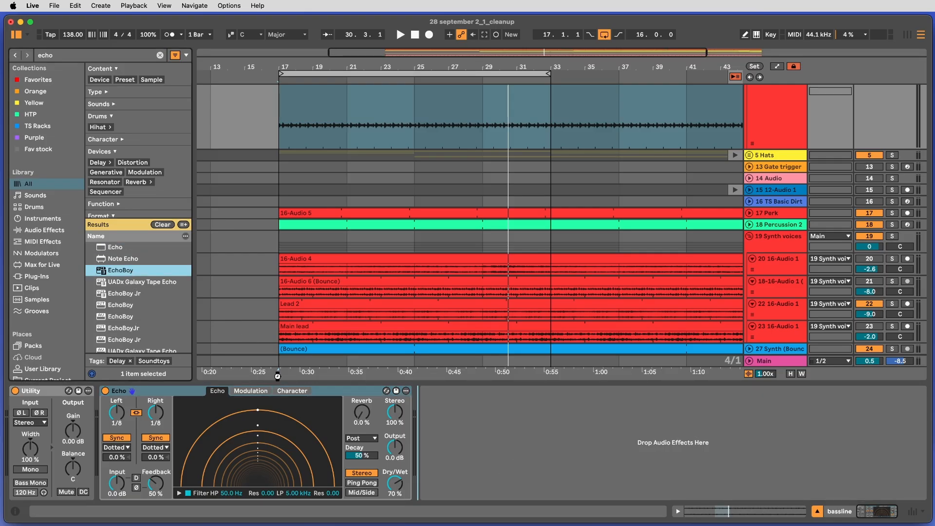
{"action": "key", "text": "Return"}
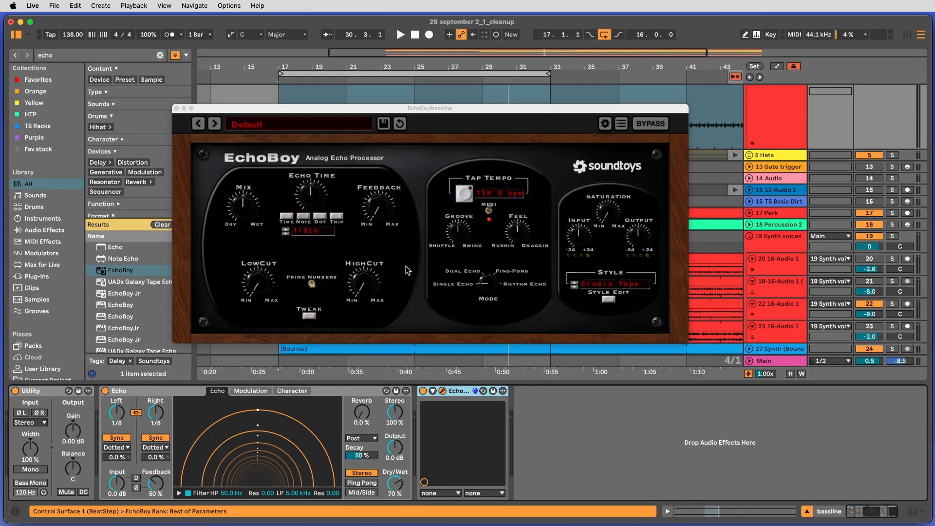
{"action": "left_click", "coordinate": [285, 124]}
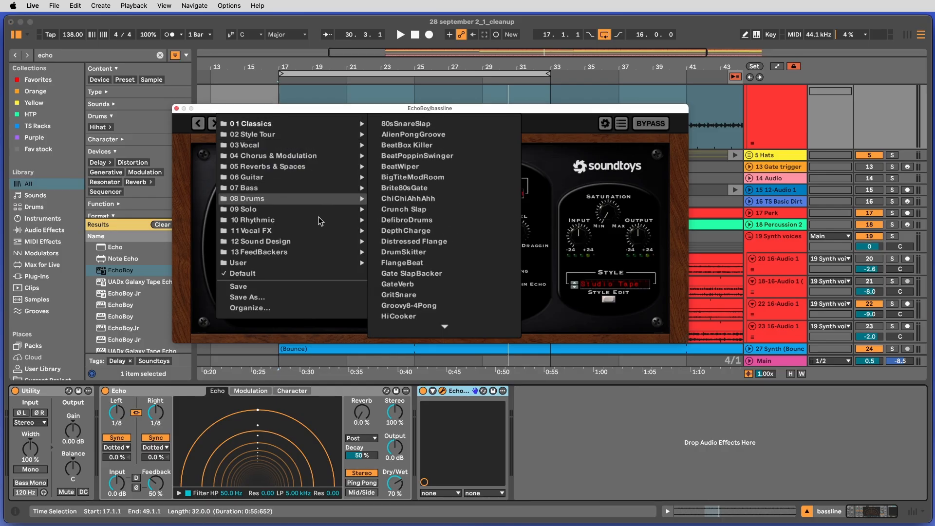
{"action": "left_click", "coordinate": [536, 327]}
Step: Look through EchoBoy's echo styles and remove the plug-in from the bassline track
{"action": "left_click", "coordinate": [612, 282]}
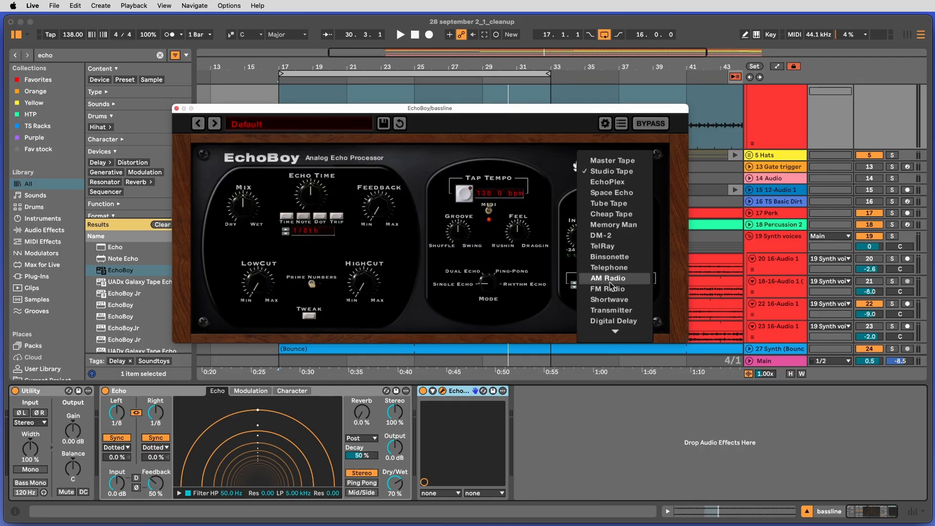
{"action": "mouse_move", "coordinate": [626, 332]}
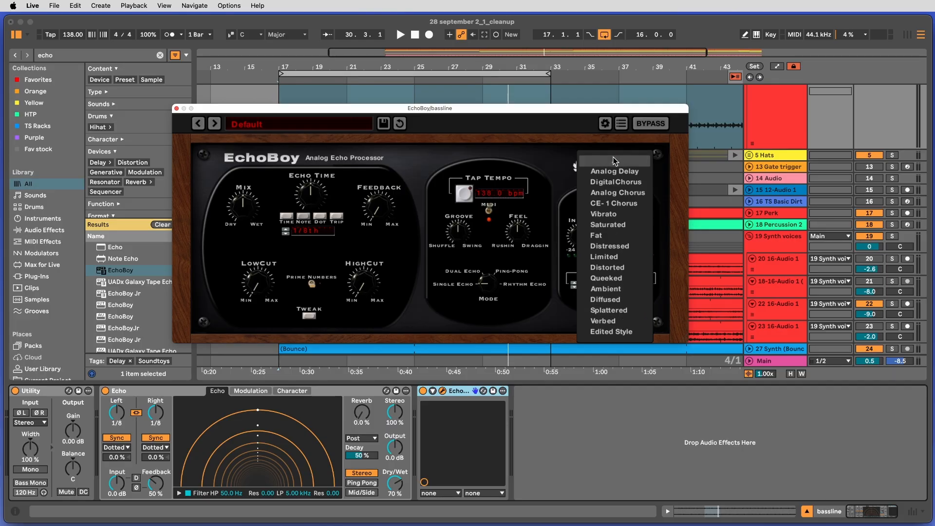
{"action": "left_click", "coordinate": [615, 160]}
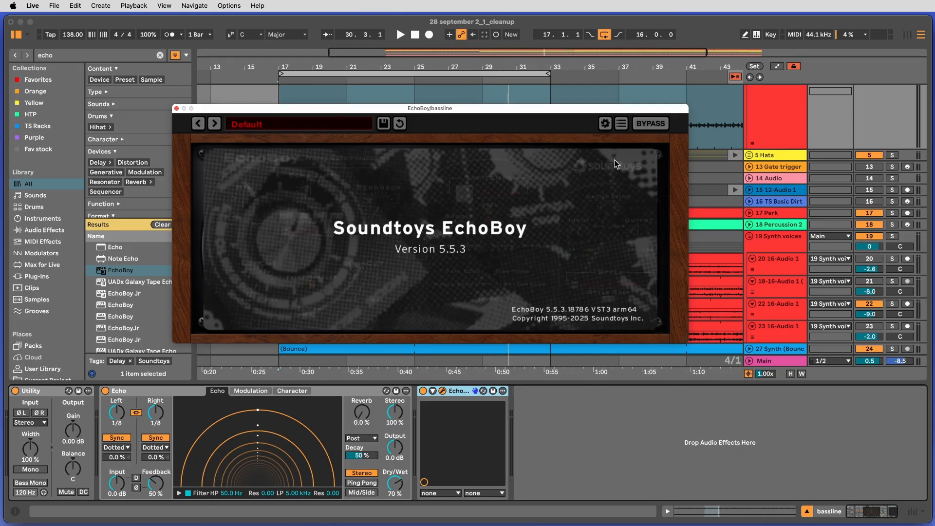
{"action": "left_click", "coordinate": [516, 177]}
{"action": "left_click", "coordinate": [442, 391]}
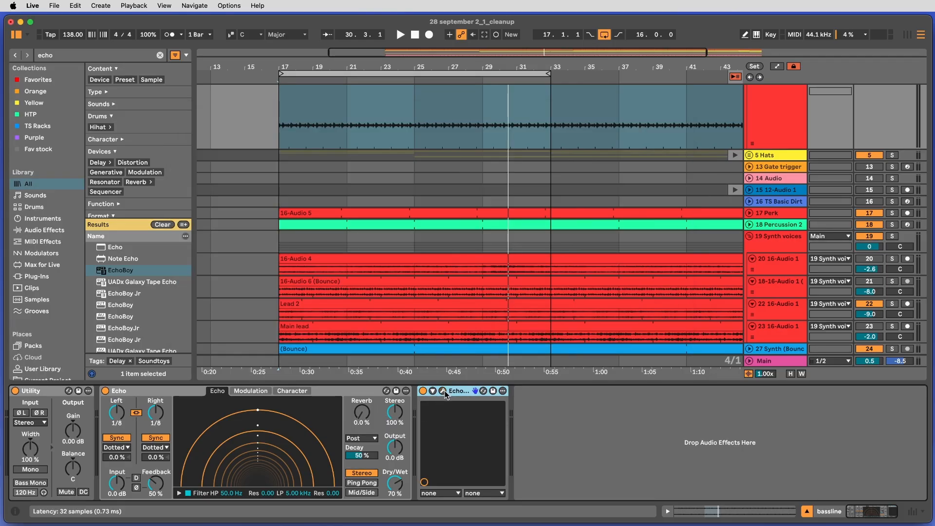
{"action": "key", "text": "Delete"}
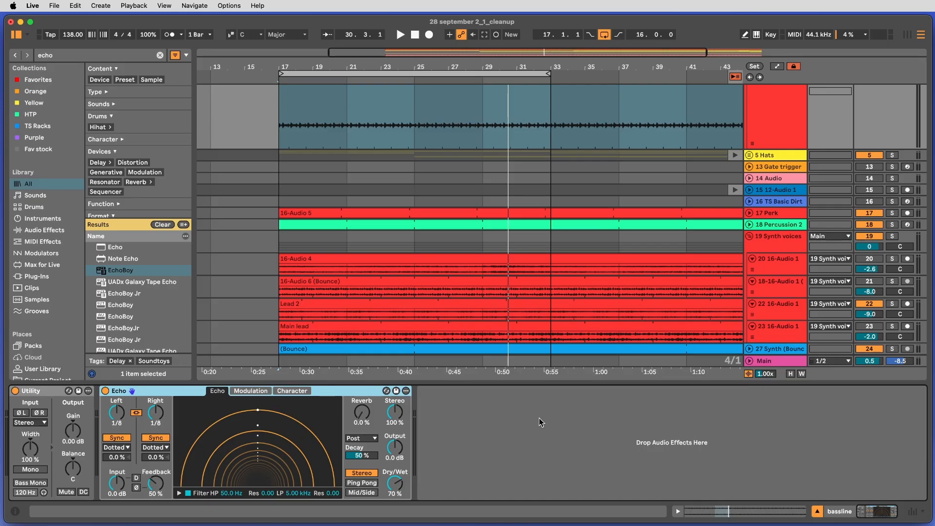
Step: Play the soloed bassline through Echo while setting both delay times to 1/4, and stop playback
{"action": "key", "text": "space"}
{"action": "scroll", "coordinate": [693, 252], "scroll_direction": "up", "scroll_amount": 2}
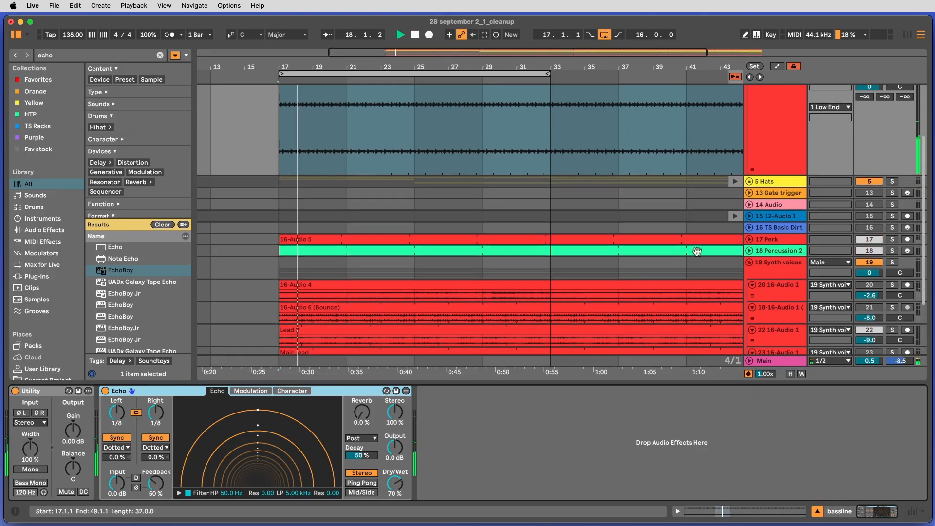
{"action": "scroll", "coordinate": [693, 251], "scroll_direction": "up", "scroll_amount": 5}
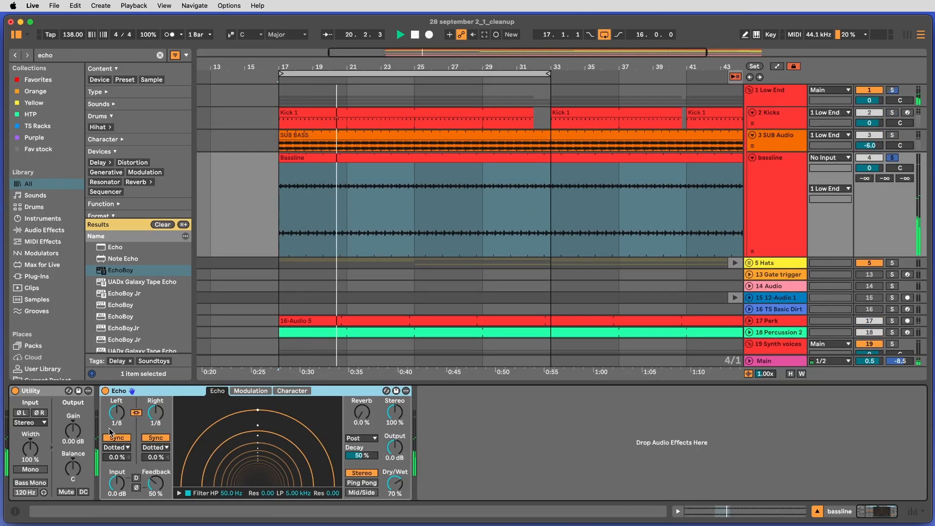
{"action": "left_click_drag", "start_coordinate": [117, 413], "coordinate": [163, 390]}
{"action": "key", "text": "space"}
Step: Set Echo's reverb to 26 % and compare the Ping Pong channel mode with Stereo
{"action": "left_click_drag", "start_coordinate": [362, 413], "coordinate": [362, 400]}
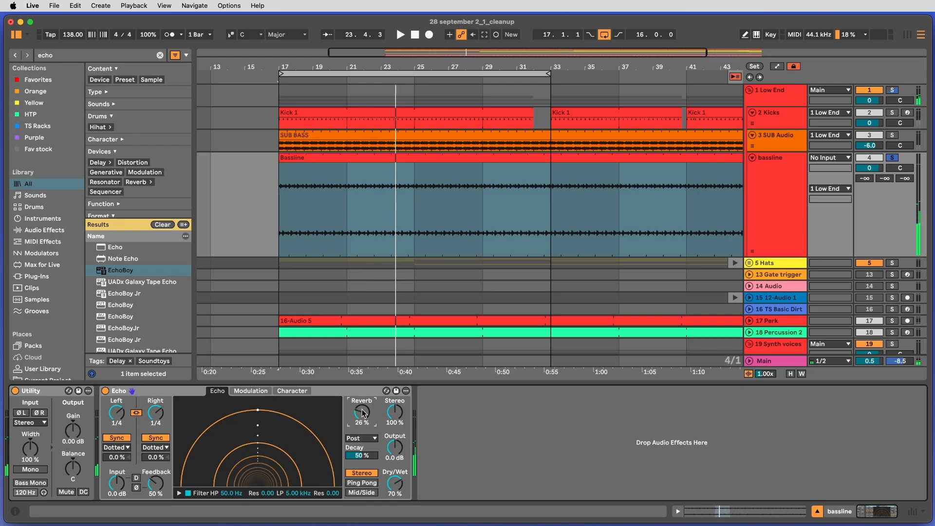
{"action": "left_click", "coordinate": [362, 482]}
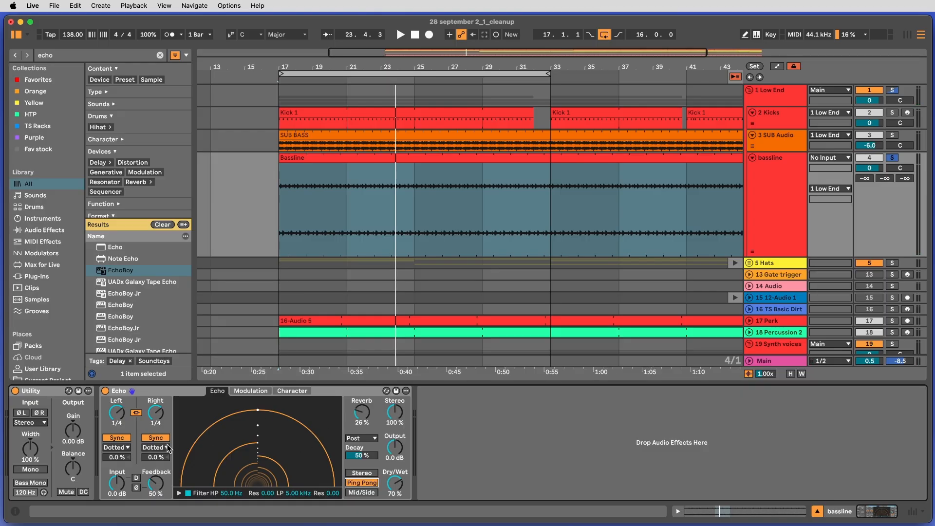
{"action": "left_click", "coordinate": [372, 473]}
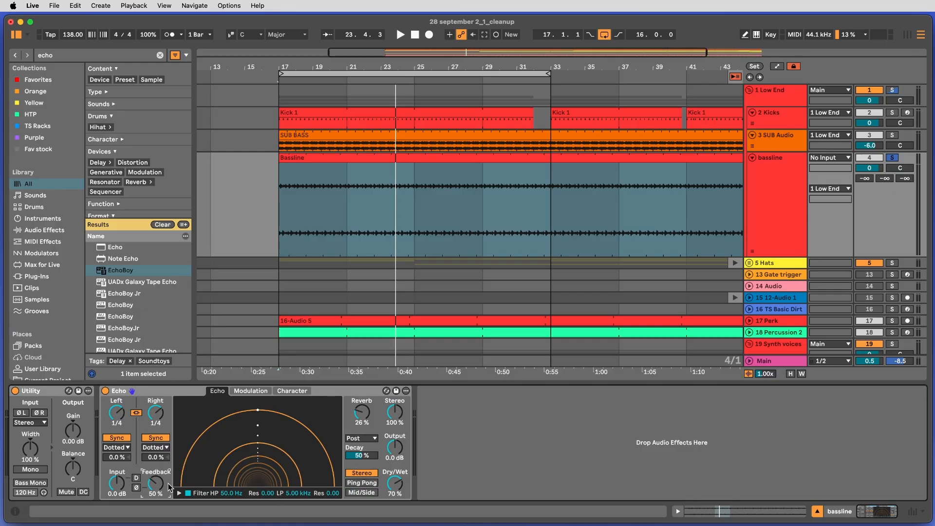
Step: Try a 1/2 delay time in Echo, and set both channels to 1/8 with the sync type at Notes
{"action": "left_click_drag", "start_coordinate": [259, 411], "coordinate": [261, 437]}
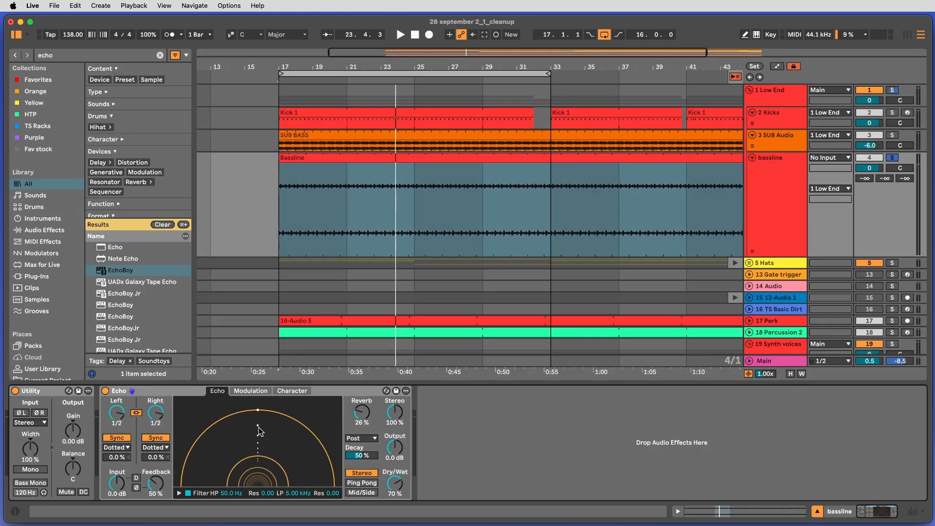
{"action": "left_click_drag", "start_coordinate": [153, 411], "coordinate": [154, 421]}
{"action": "left_click_drag", "start_coordinate": [155, 456], "coordinate": [155, 456]}
{"action": "left_click", "coordinate": [156, 448]}
{"action": "left_click", "coordinate": [155, 457]}
{"action": "left_click", "coordinate": [157, 458]}
{"action": "left_click", "coordinate": [158, 414]}
{"action": "key", "text": "Down"}
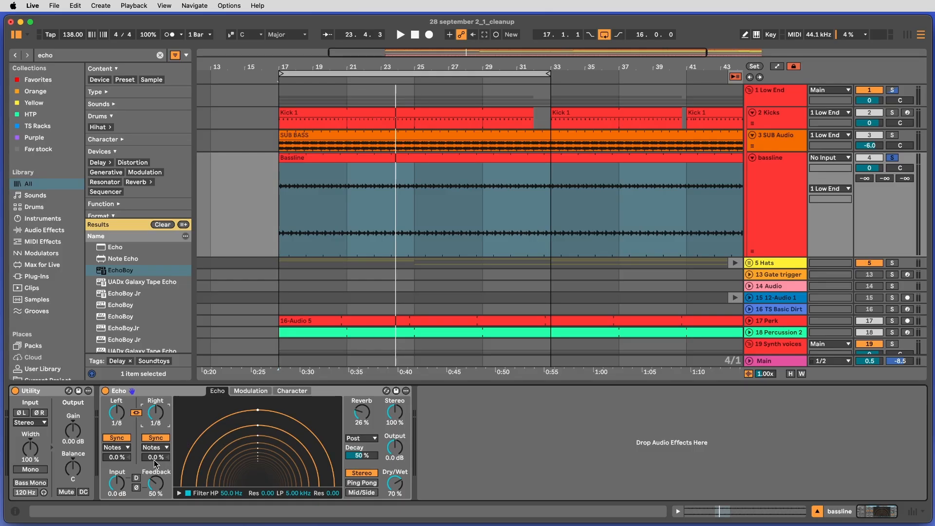
Step: Offset Echo's left delay by -11 % and its right delay by 14 %
{"action": "mouse_move", "coordinate": [155, 464]}
{"action": "left_mouse_down"}
{"action": "mouse_move", "coordinate": [154, 454]}
{"action": "mouse_move", "coordinate": [109, 464]}
{"action": "left_mouse_up"}
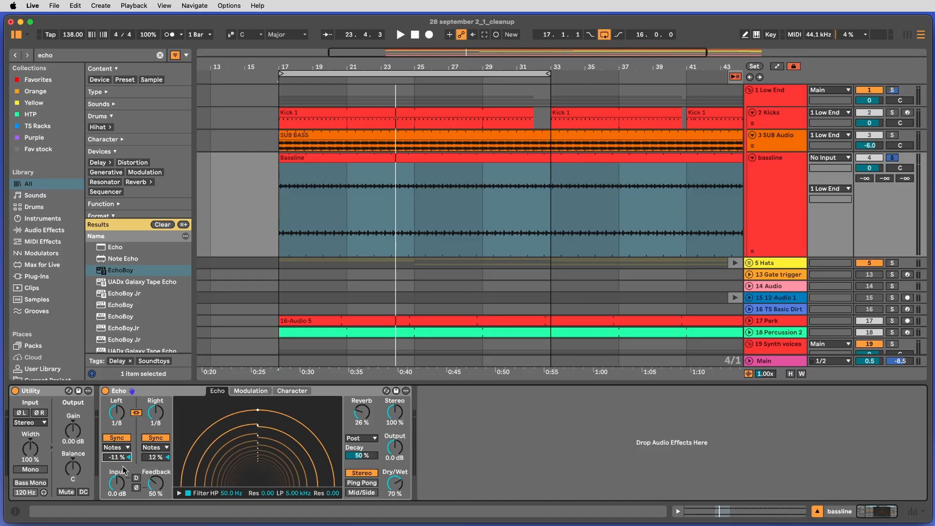
{"action": "left_click", "coordinate": [156, 457]}
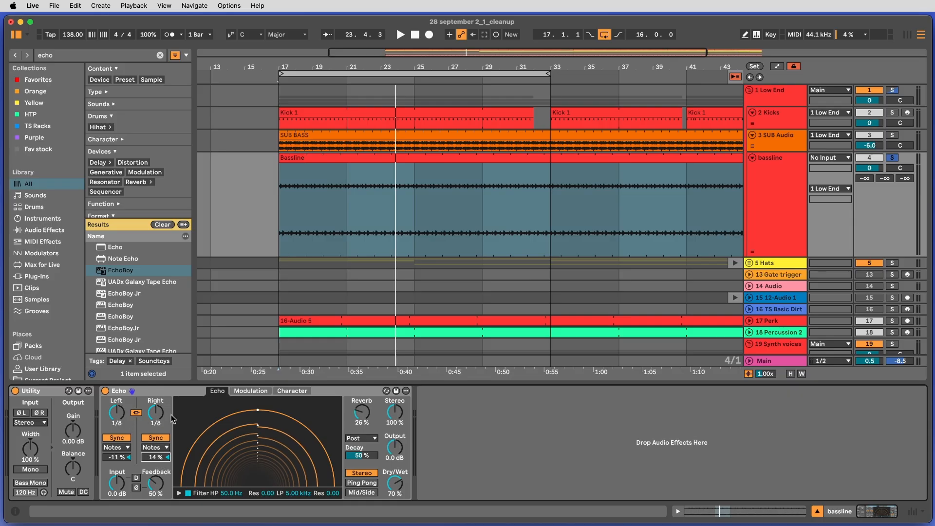
Step: Switch Echo's delays from Sync to Time at 190 ms and reset both channel offsets to 0 %
{"action": "left_click", "coordinate": [156, 438]}
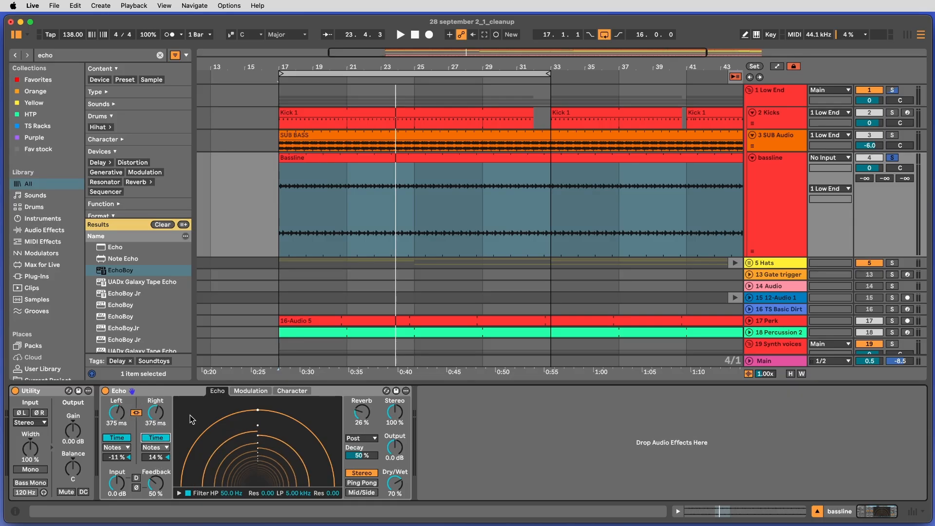
{"action": "mouse_move", "coordinate": [172, 417]}
{"action": "left_mouse_down"}
{"action": "mouse_move", "coordinate": [172, 437]}
{"action": "mouse_move", "coordinate": [158, 405]}
{"action": "mouse_move", "coordinate": [157, 414]}
{"action": "left_mouse_up"}
{"action": "double_click", "coordinate": [156, 457]}
{"action": "double_click", "coordinate": [114, 457]}
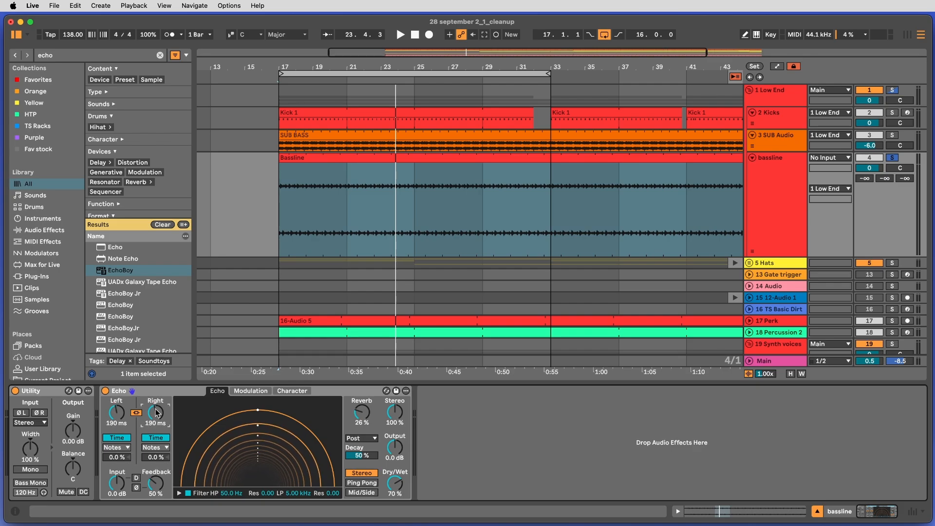
Step: Unlink Echo's delay channels and set the right channel to Dotted with a 291 ms delay time
{"action": "left_click", "coordinate": [137, 413]}
{"action": "left_click", "coordinate": [156, 437]}
{"action": "left_click", "coordinate": [157, 438]}
{"action": "left_click_drag", "start_coordinate": [156, 413], "coordinate": [156, 409]}
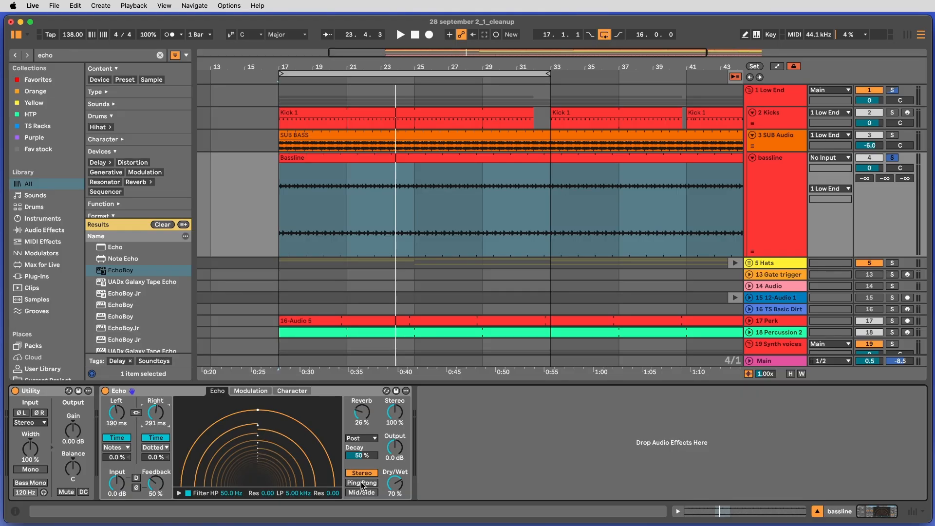
Step: Play the bassline and shape Echo's filter with a 220 Hz high-pass and an 8.24 kHz low-pass, both at 0.11 resonance
{"action": "key", "text": "space"}
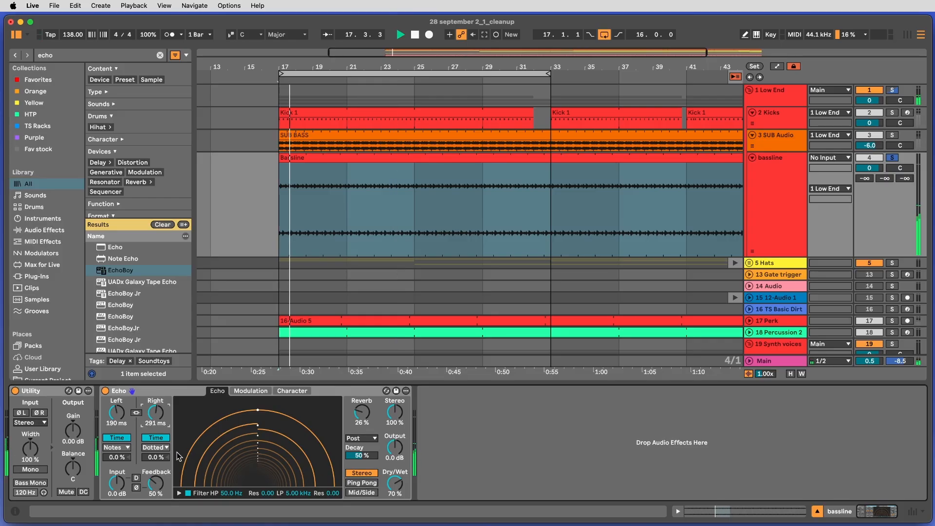
{"action": "left_click", "coordinate": [179, 493]}
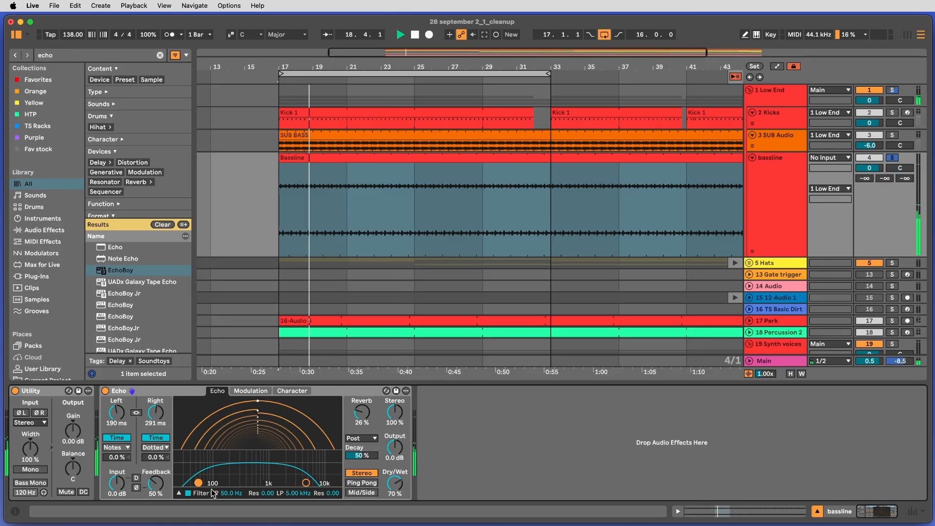
{"action": "left_click_drag", "start_coordinate": [198, 483], "coordinate": [227, 467]}
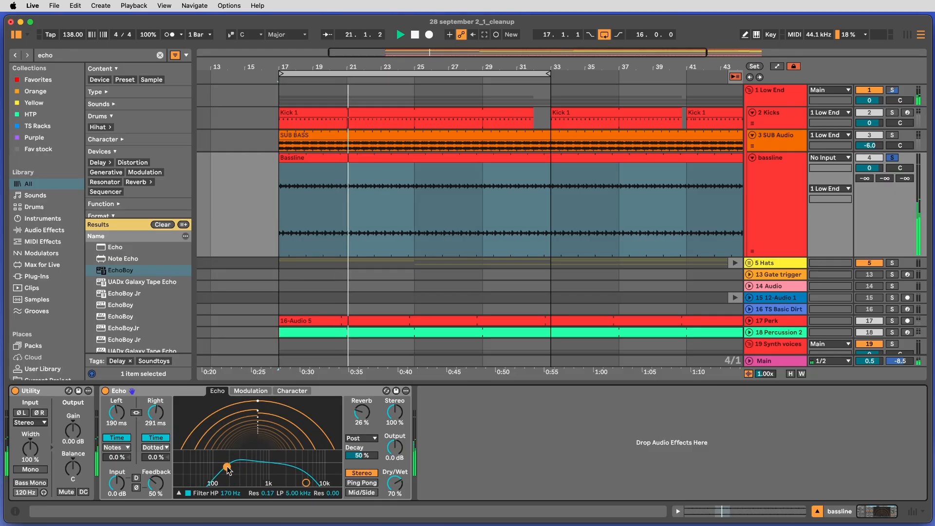
{"action": "left_click_drag", "start_coordinate": [306, 483], "coordinate": [317, 472]}
{"action": "left_click_drag", "start_coordinate": [227, 466], "coordinate": [233, 472]}
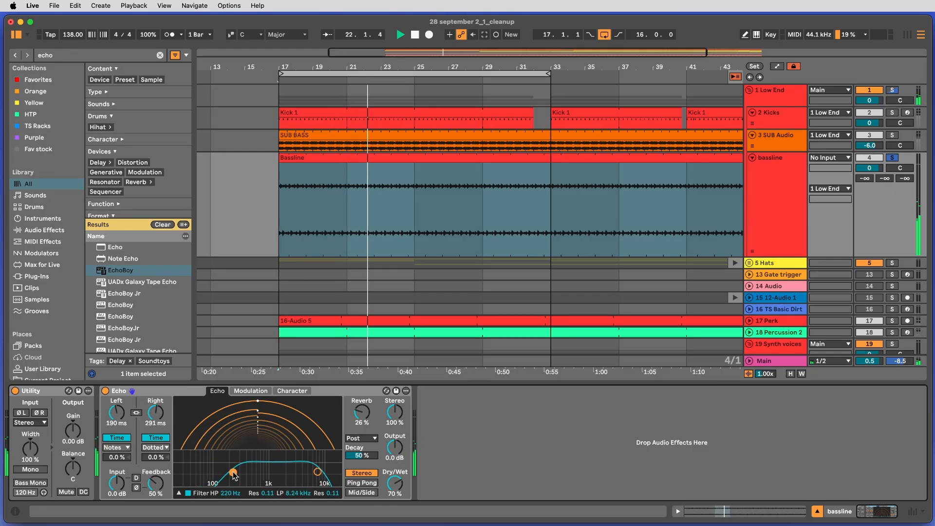
Step: Switch Echo to Ping Pong and reduce its reverb to 10 % with the reverb placed Post
{"action": "left_click", "coordinate": [362, 483]}
{"action": "left_click_drag", "start_coordinate": [361, 412], "coordinate": [361, 427]}
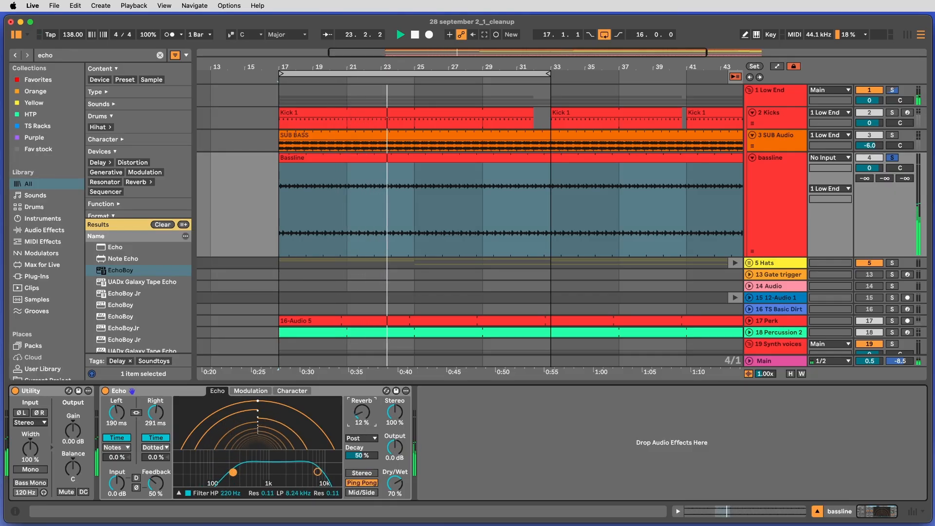
{"action": "left_click", "coordinate": [361, 438]}
{"action": "left_click", "coordinate": [360, 456]}
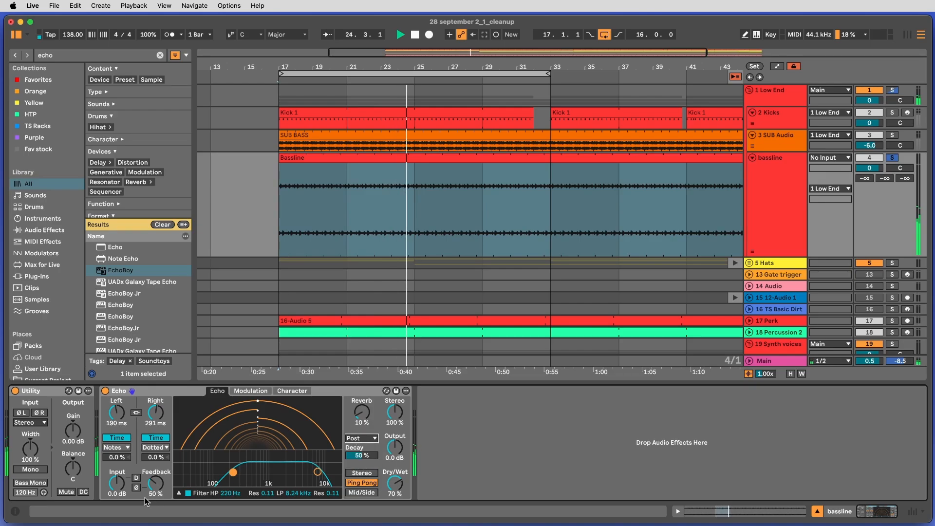
{"action": "key", "text": "space"}
Step: Enable Echo's input drive (D) and try its phase inversion (Ø), leaving the inversion off
{"action": "left_click", "coordinate": [137, 478]}
{"action": "left_click", "coordinate": [137, 487]}
{"action": "left_click", "coordinate": [137, 489]}
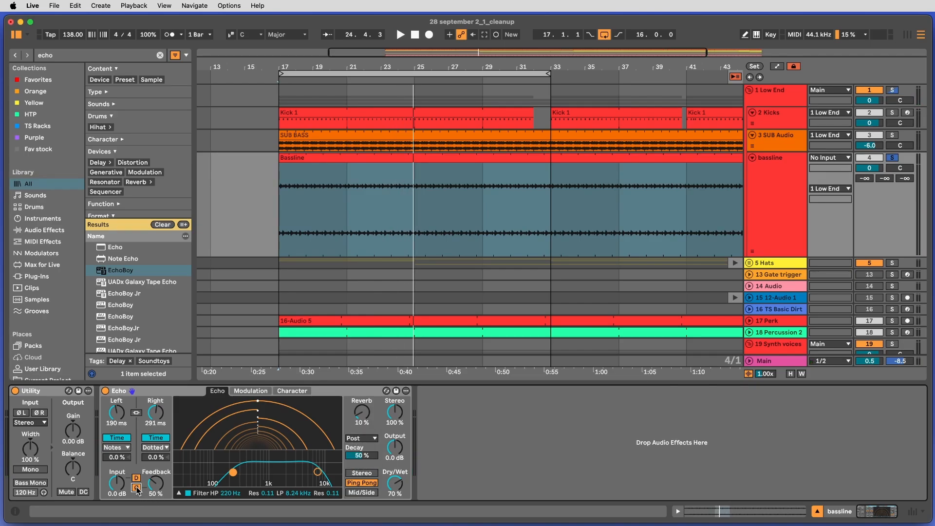
{"action": "left_click", "coordinate": [136, 488]}
Step: Drive Echo's input to 29 dB during playback and lower its output to -12 dB
{"action": "key", "text": "space"}
{"action": "left_click_drag", "start_coordinate": [117, 483], "coordinate": [117, 422]}
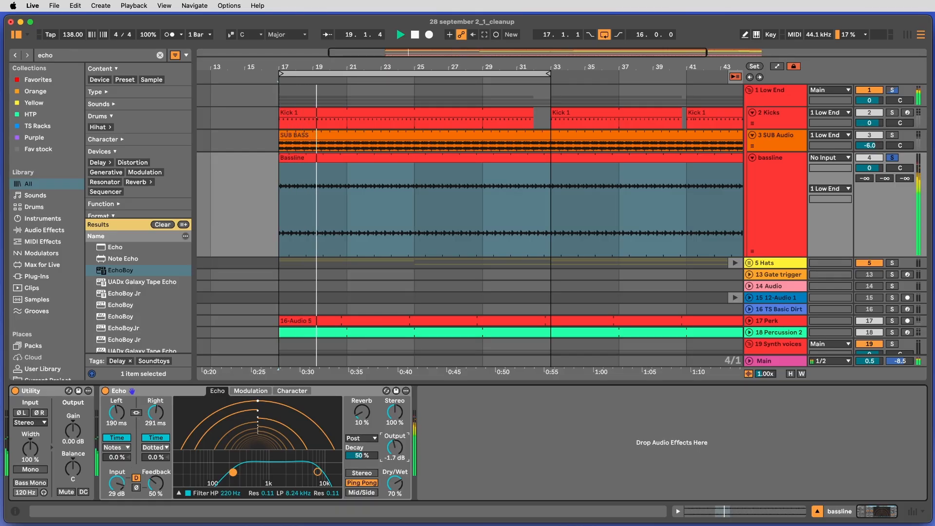
{"action": "mouse_move", "coordinate": [394, 448]}
{"action": "left_mouse_down"}
{"action": "mouse_move", "coordinate": [395, 474]}
{"action": "mouse_move", "coordinate": [394, 466]}
{"action": "left_mouse_up"}
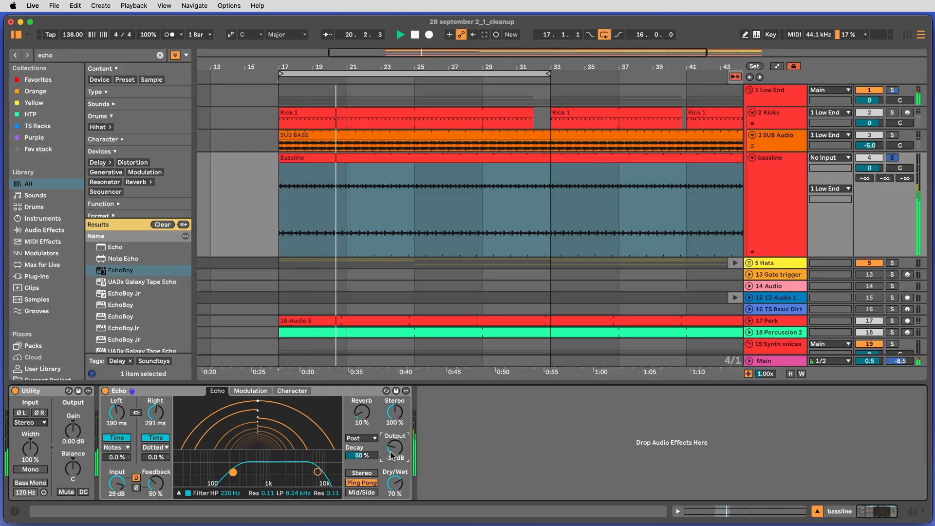
{"action": "key", "text": "space"}
Step: Set Echo's input to 37 dB, feedback to 13 %, filter high-pass to 1.73 kHz and Dry/Wet to 48 %
{"action": "left_click_drag", "start_coordinate": [117, 483], "coordinate": [155, 502]}
{"action": "key", "text": "space"}
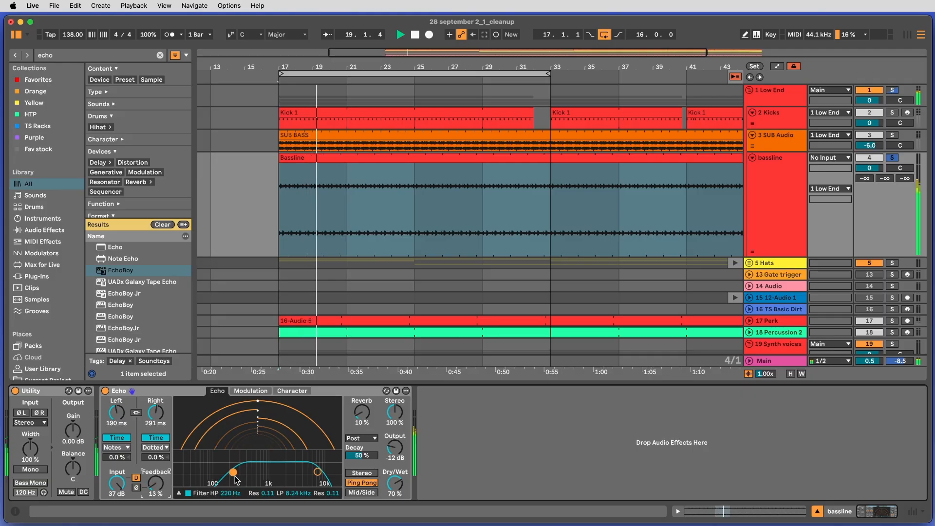
{"action": "left_click_drag", "start_coordinate": [238, 478], "coordinate": [286, 479]}
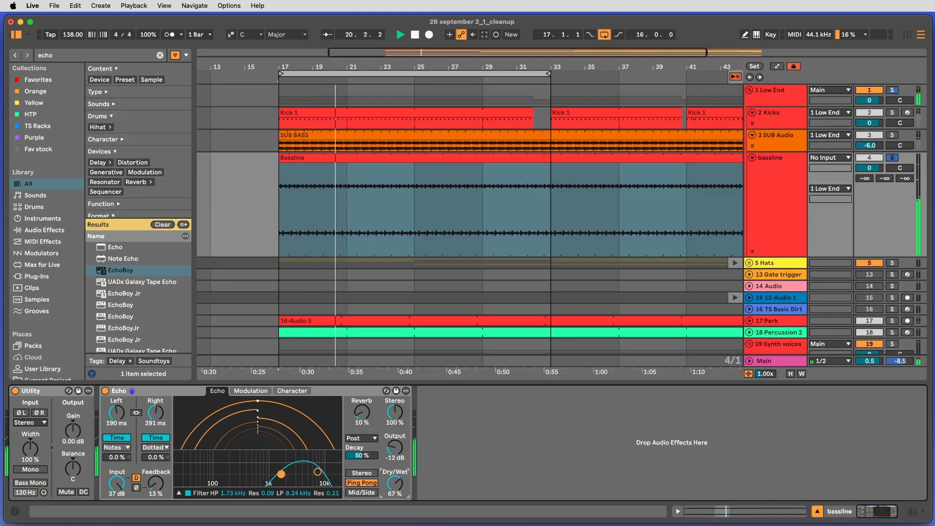
{"action": "left_click_drag", "start_coordinate": [395, 483], "coordinate": [385, 514]}
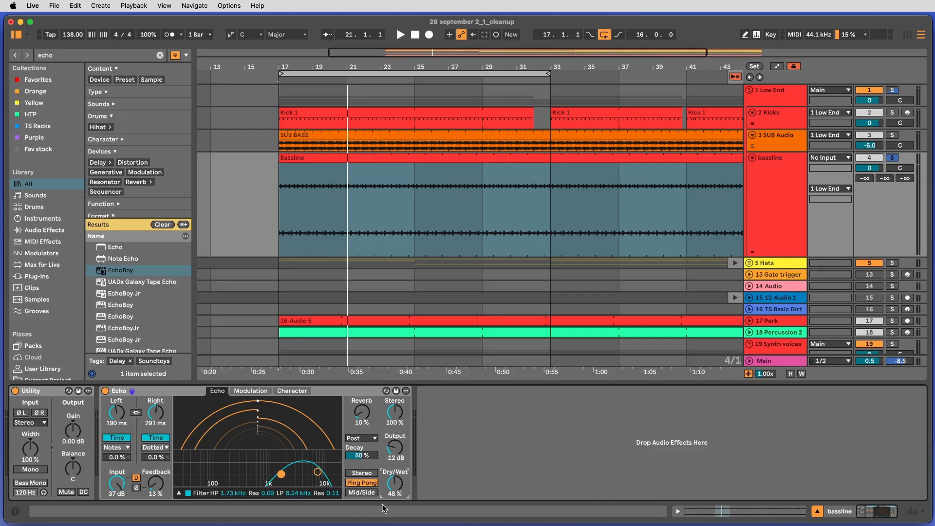
Step: Unsync Echo's modulation, slow its frequency to 0.01 Hz and set the delay modulation to 17 %
{"action": "left_click", "coordinate": [250, 391]}
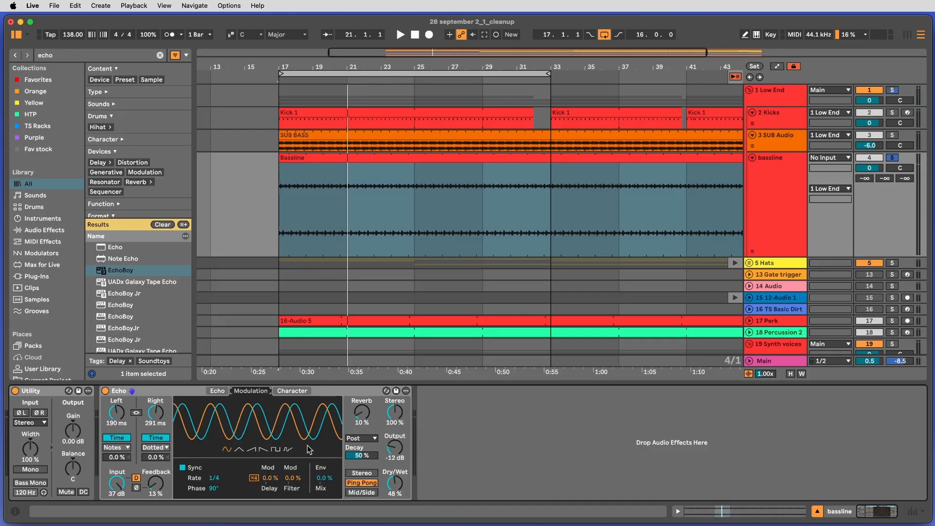
{"action": "left_click", "coordinate": [182, 469]}
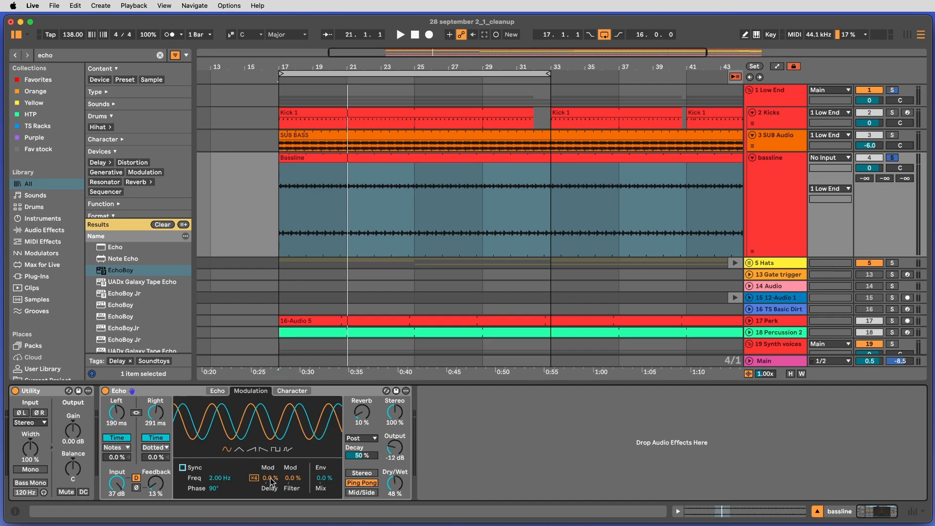
{"action": "left_click_drag", "start_coordinate": [219, 478], "coordinate": [219, 511]}
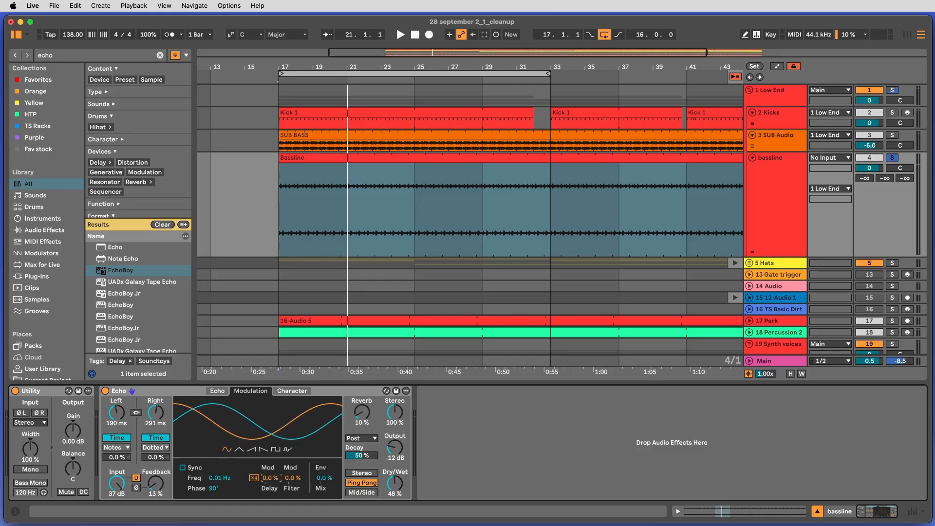
{"action": "left_click_drag", "start_coordinate": [271, 478], "coordinate": [273, 485]}
Step: Play the loop, lower Echo's input to 15 dB and raise the delay modulation to 88 %
{"action": "key", "text": "space"}
{"action": "left_click_drag", "start_coordinate": [117, 485], "coordinate": [117, 474]}
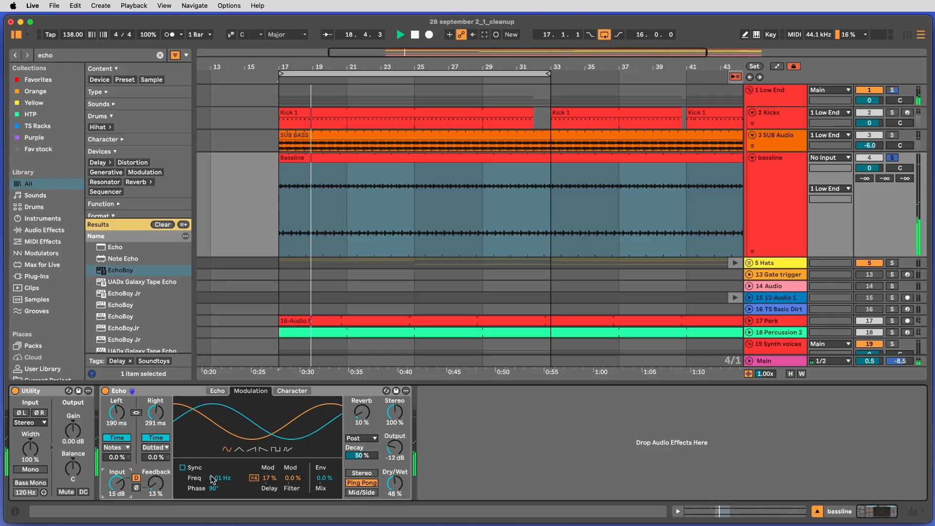
{"action": "left_click_drag", "start_coordinate": [269, 478], "coordinate": [270, 473]}
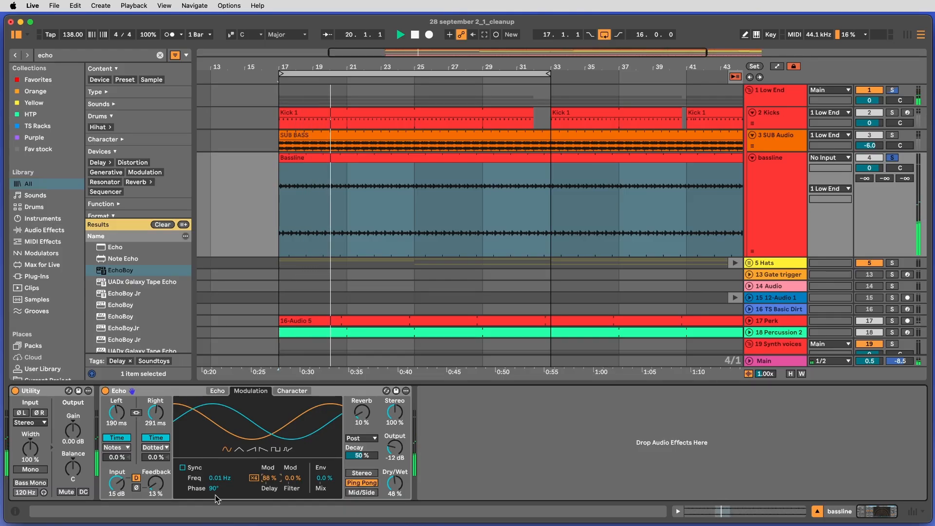
Step: Set Echo's right delay to 321 ms and its filter modulation to 55 %, and show the filter curve
{"action": "left_click", "coordinate": [116, 486]}
{"action": "left_click_drag", "start_coordinate": [162, 423], "coordinate": [162, 415]}
{"action": "left_click_drag", "start_coordinate": [292, 478], "coordinate": [292, 453]}
{"action": "left_click", "coordinate": [217, 391]}
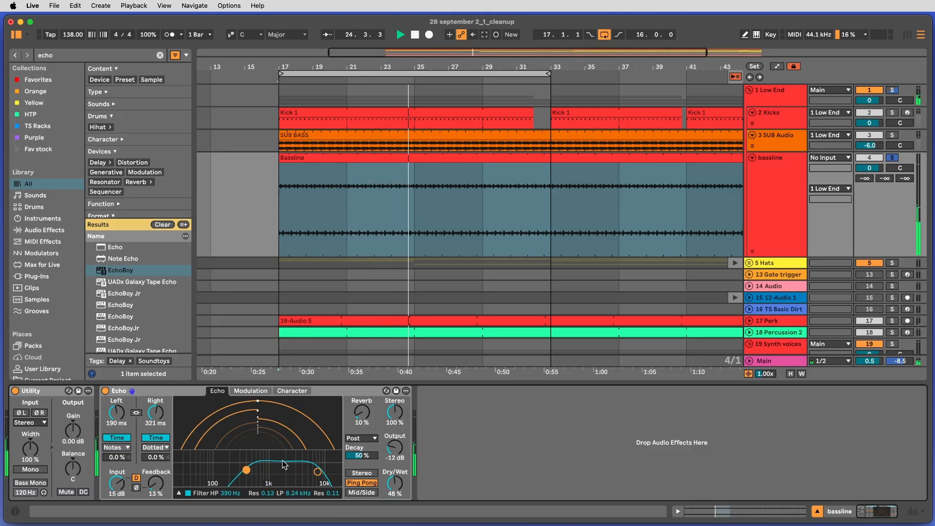
Step: Search the browser for "lfo", add the LFO device after Echo and map it to Echo's HP Freq
{"action": "key", "text": "space"}
{"action": "key", "text": "cmd+f"}
{"action": "type", "text": "lfo"}
{"action": "key", "text": "Down"}
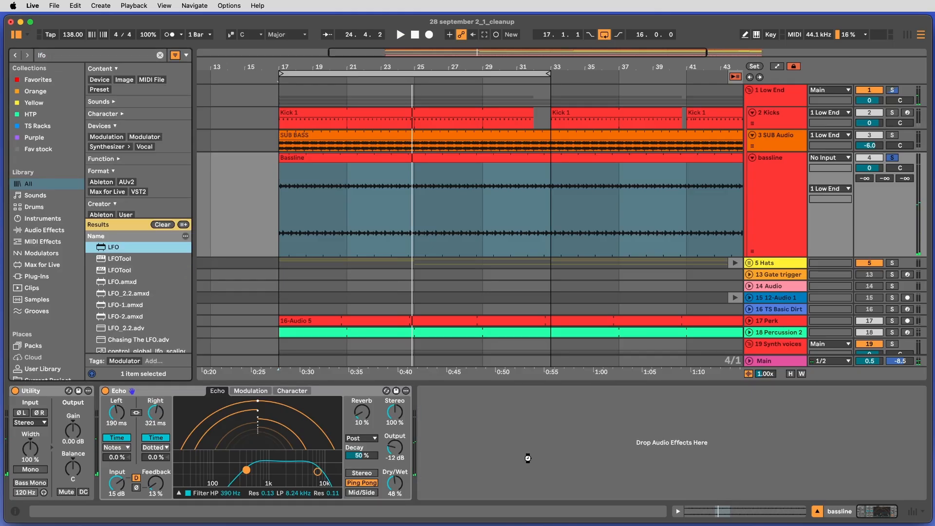
{"action": "key", "text": "Return"}
{"action": "left_click", "coordinate": [442, 405]}
{"action": "left_click", "coordinate": [230, 493]}
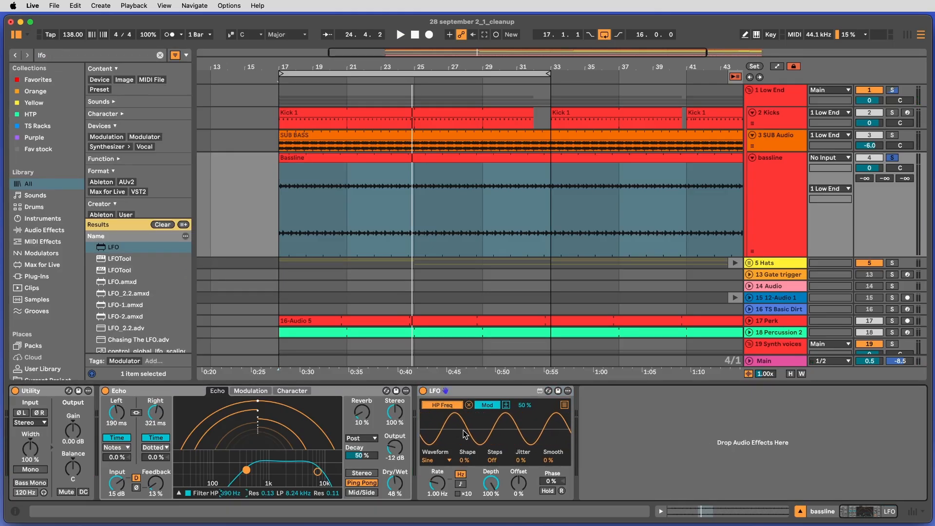
Step: Switch the LFO's mapping to Remote with a depth of 38.6 %, and delete the LFO device
{"action": "left_click", "coordinate": [490, 405]}
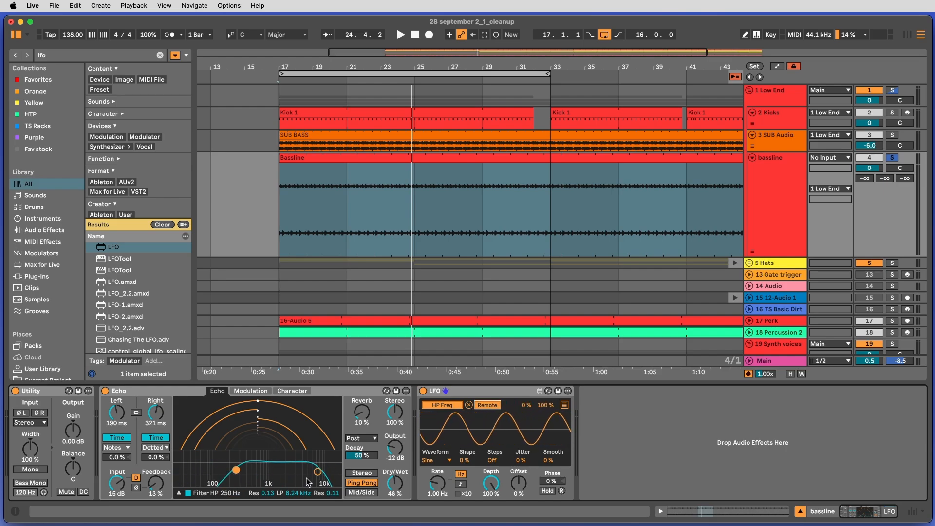
{"action": "left_click_drag", "start_coordinate": [503, 481], "coordinate": [503, 501]}
{"action": "left_click", "coordinate": [250, 390]}
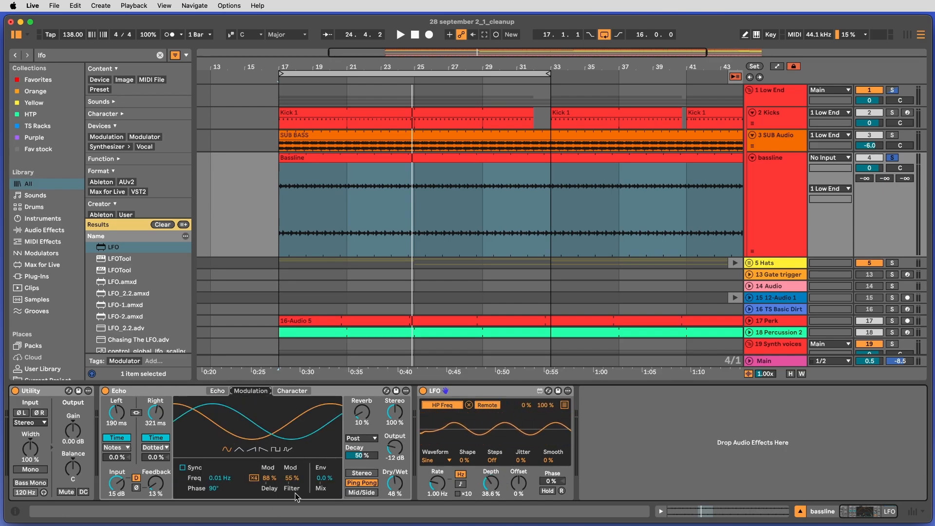
{"action": "left_click", "coordinate": [217, 390]}
{"action": "left_click", "coordinate": [449, 393]}
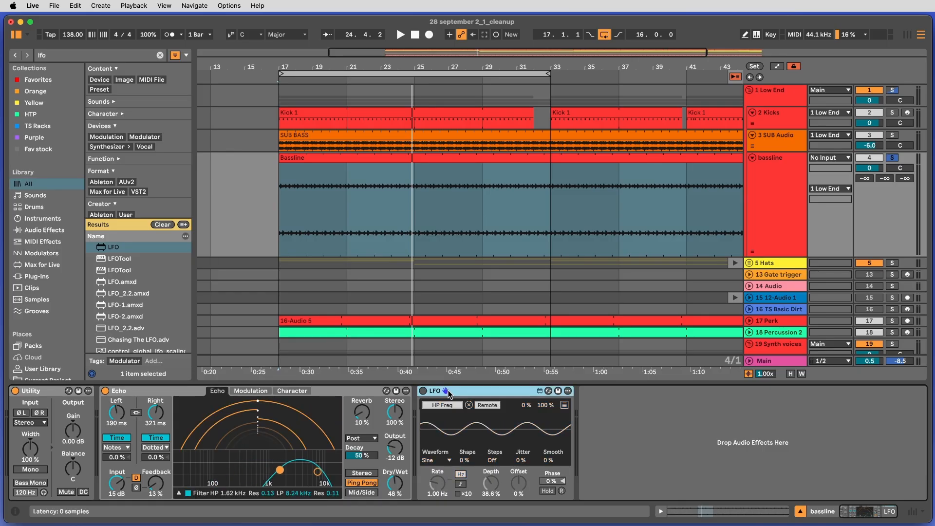
{"action": "key", "text": "Delete"}
Step: Enable Noise in Echo's Character section with a 54 % amount and 45 % morph, and play the loop
{"action": "left_click", "coordinate": [294, 391]}
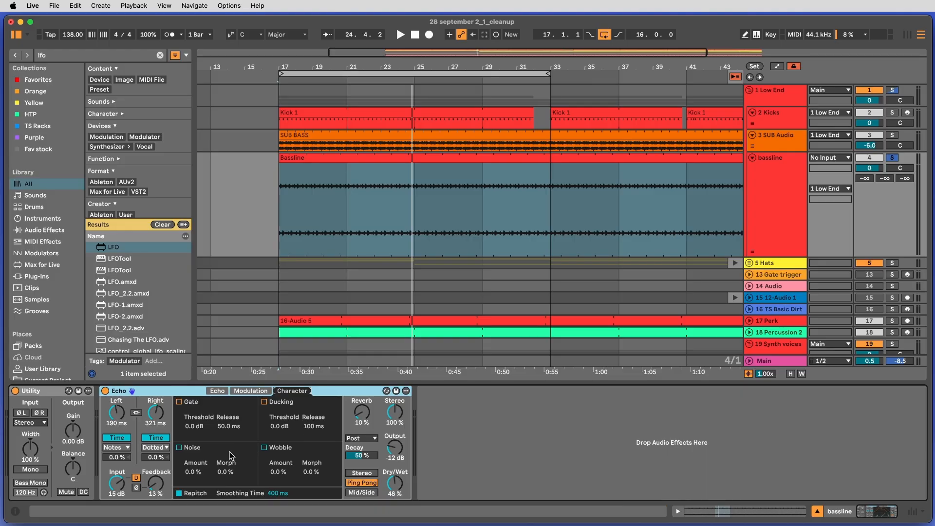
{"action": "left_click", "coordinate": [179, 447]}
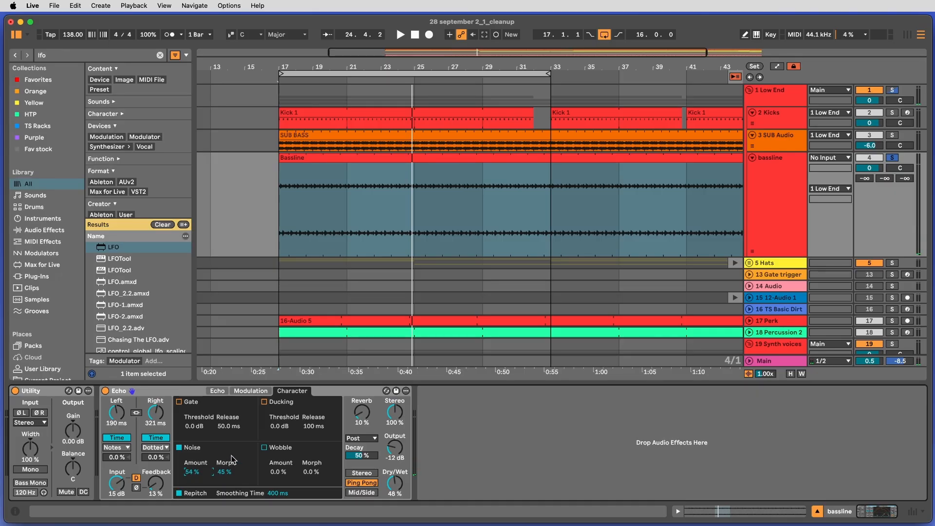
{"action": "key", "text": "space"}
Step: Enable Echo's Wobble at 100 % amount and 0 % morph, with Dry/Wet at 100 % and Noise off
{"action": "left_click", "coordinate": [264, 447]}
{"action": "left_click_drag", "start_coordinate": [278, 471], "coordinate": [310, 441]}
{"action": "left_click_drag", "start_coordinate": [395, 483], "coordinate": [395, 453]}
{"action": "left_click", "coordinate": [179, 448]}
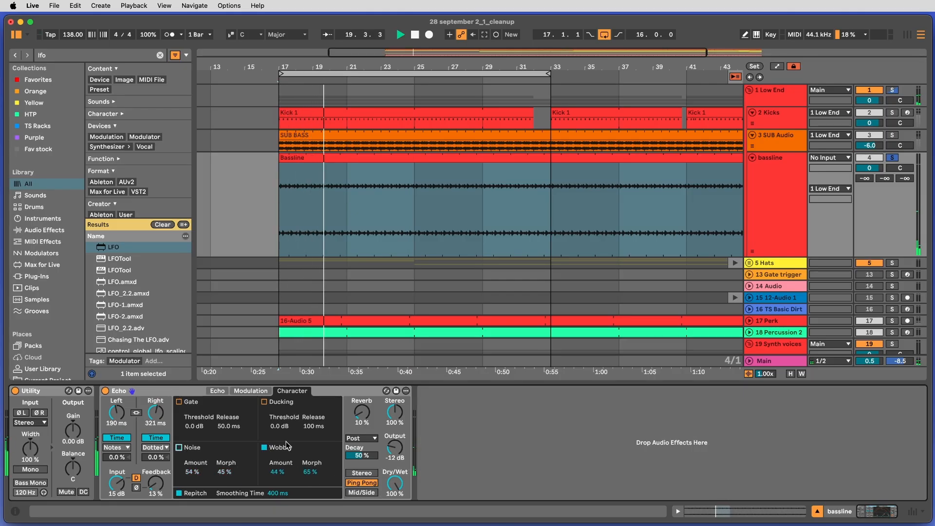
{"action": "left_click_drag", "start_coordinate": [276, 472], "coordinate": [276, 444]}
{"action": "left_click_drag", "start_coordinate": [306, 474], "coordinate": [306, 507]}
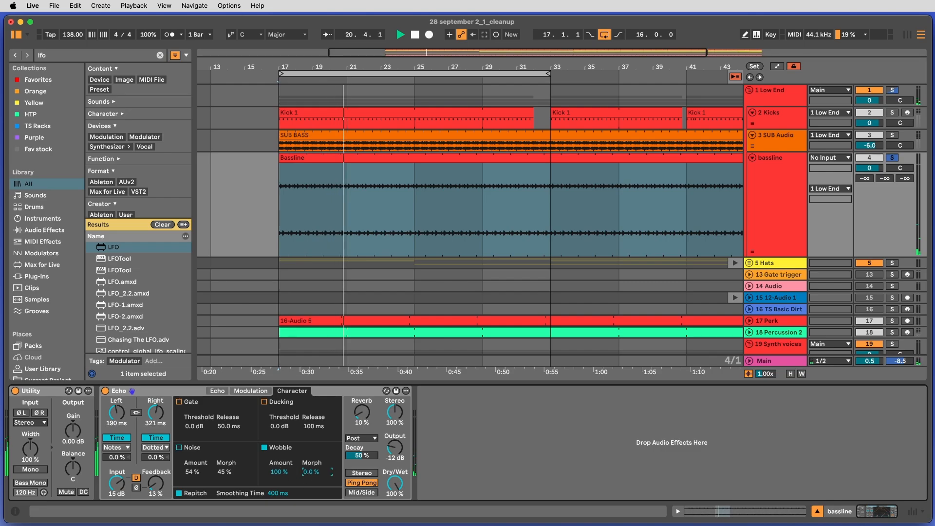
Step: Lower Echo's high-pass filter to about 165 Hz and return to the Character settings
{"action": "left_click", "coordinate": [217, 390]}
{"action": "left_click_drag", "start_coordinate": [291, 467], "coordinate": [237, 468]}
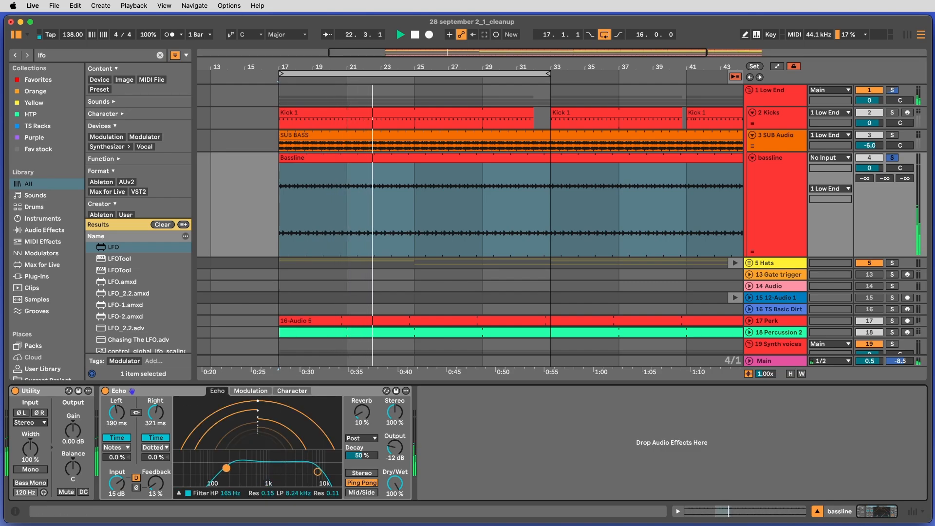
{"action": "left_click", "coordinate": [293, 392]}
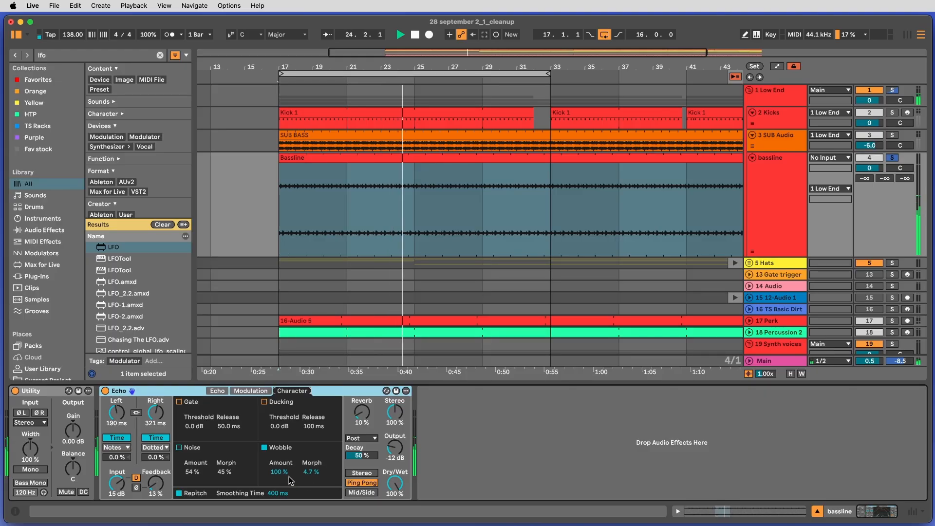
Step: Relink Echo's delay channels and set them to Sync at 1/8
{"action": "left_click", "coordinate": [136, 413]}
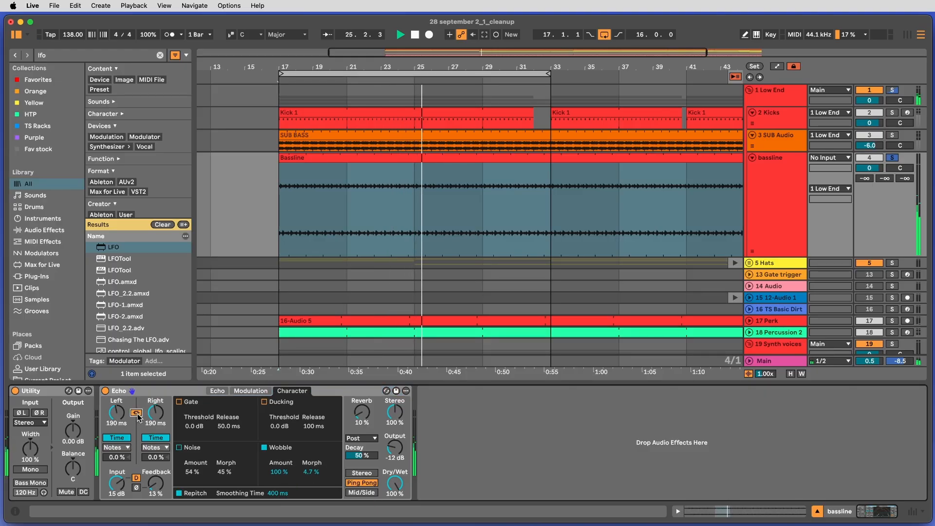
{"action": "left_click_drag", "start_coordinate": [117, 413], "coordinate": [117, 397]}
{"action": "left_click", "coordinate": [126, 438]}
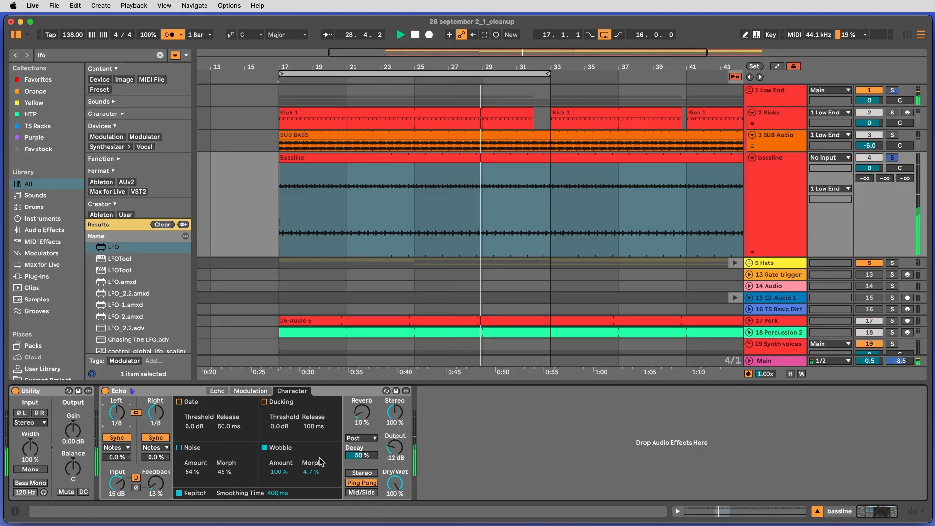
Step: Set Wobble's amount to 39 %, Noise to 10 % and Echo's Dry/Wet to 33 % while playing the loop
{"action": "left_click_drag", "start_coordinate": [280, 472], "coordinate": [280, 501]}
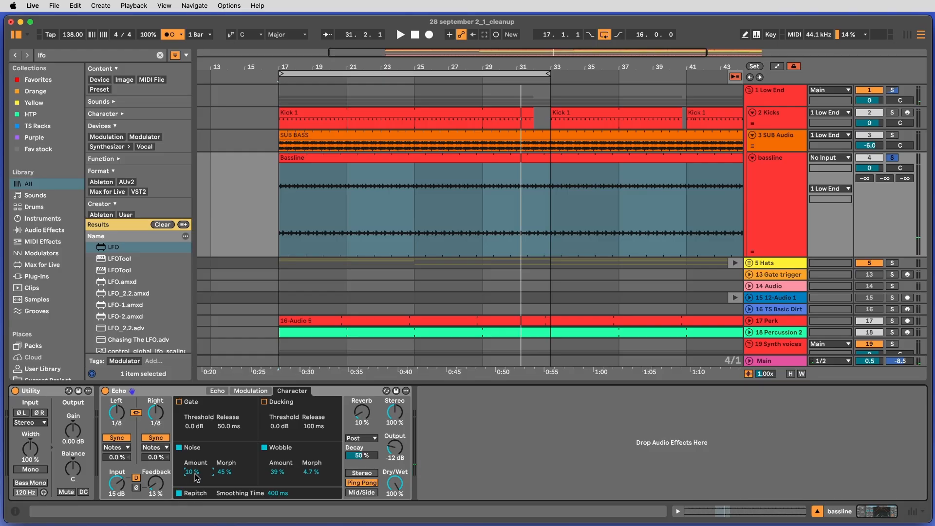
{"action": "key", "text": "space"}
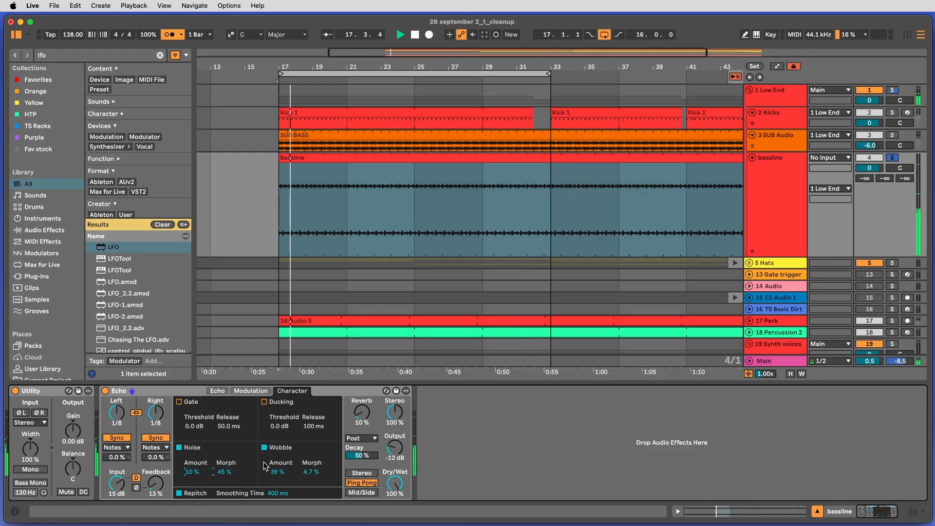
{"action": "left_click_drag", "start_coordinate": [395, 483], "coordinate": [395, 516]}
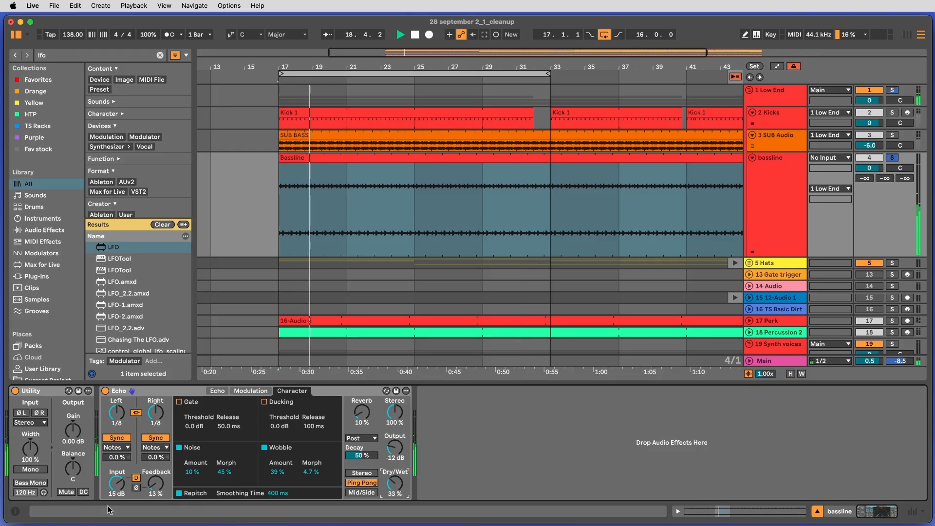
Step: Turn off Echo's Noise and Wobble, and reset its input to 0 dB and its feedback to 0 %
{"action": "left_click", "coordinate": [179, 447]}
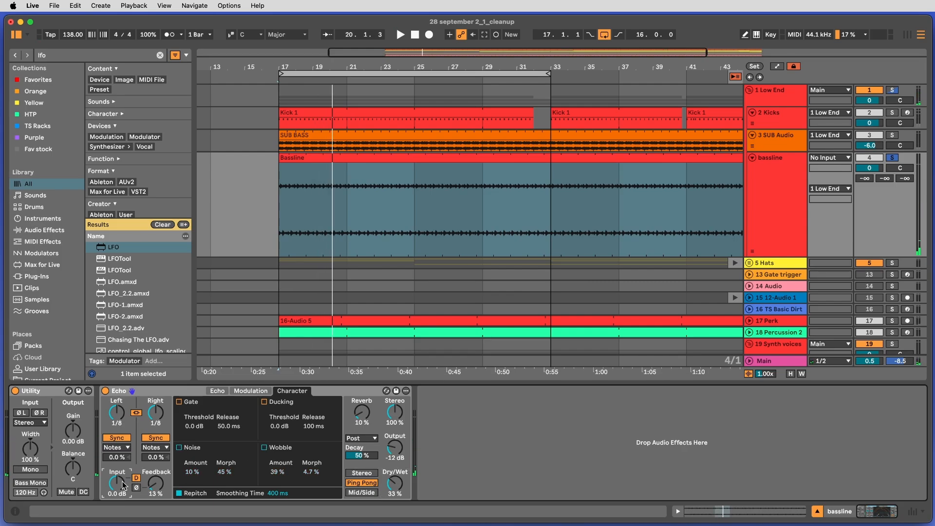
{"action": "left_click_drag", "start_coordinate": [158, 486], "coordinate": [182, 520]}
{"action": "key", "text": "space"}
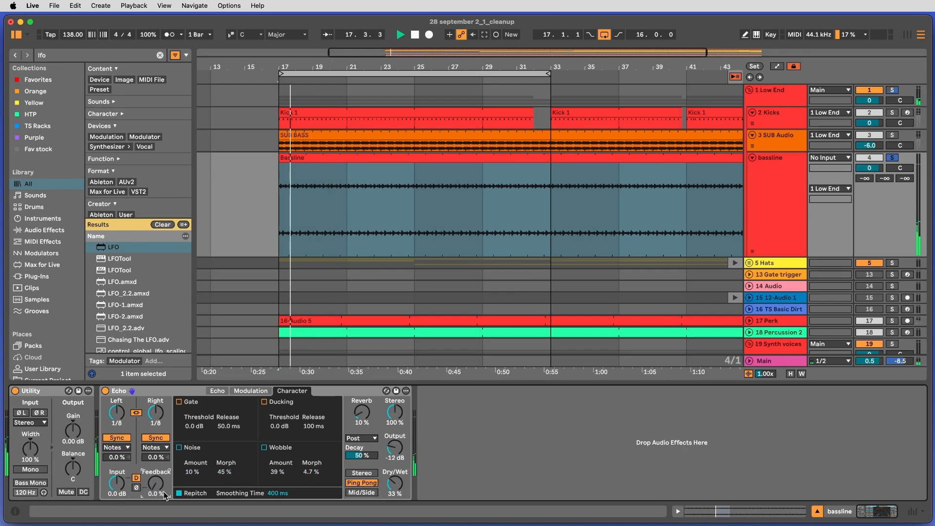
Step: Set Echo's filter to a 520 Hz high-pass and an 11 kHz low-pass
{"action": "left_click", "coordinate": [214, 391]}
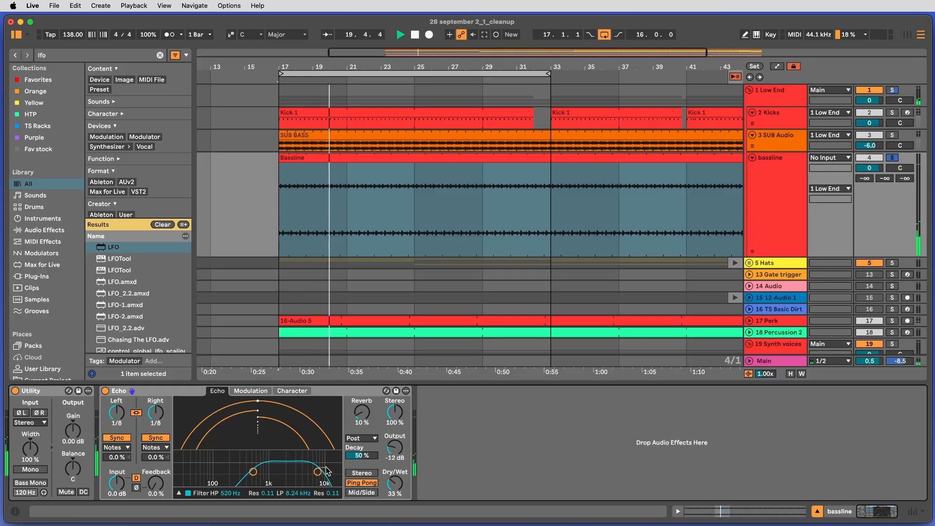
{"action": "left_click_drag", "start_coordinate": [325, 472], "coordinate": [332, 473]}
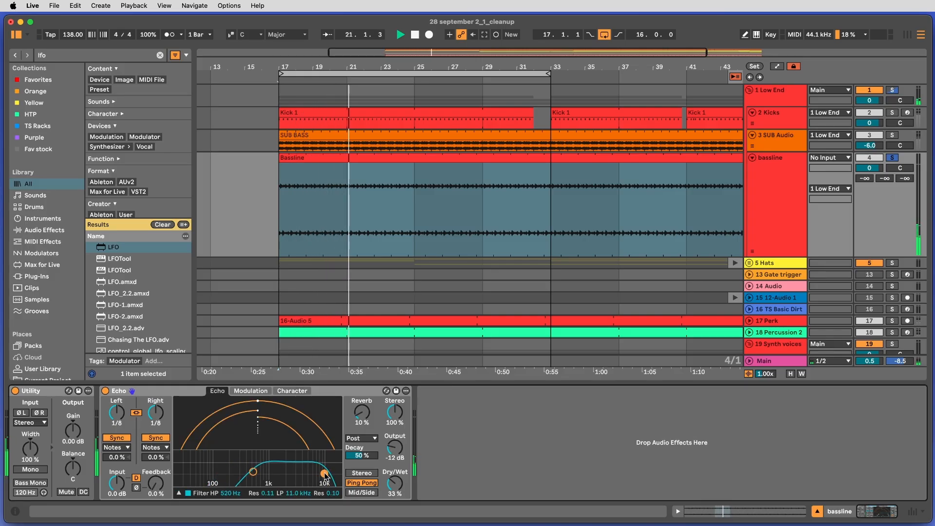